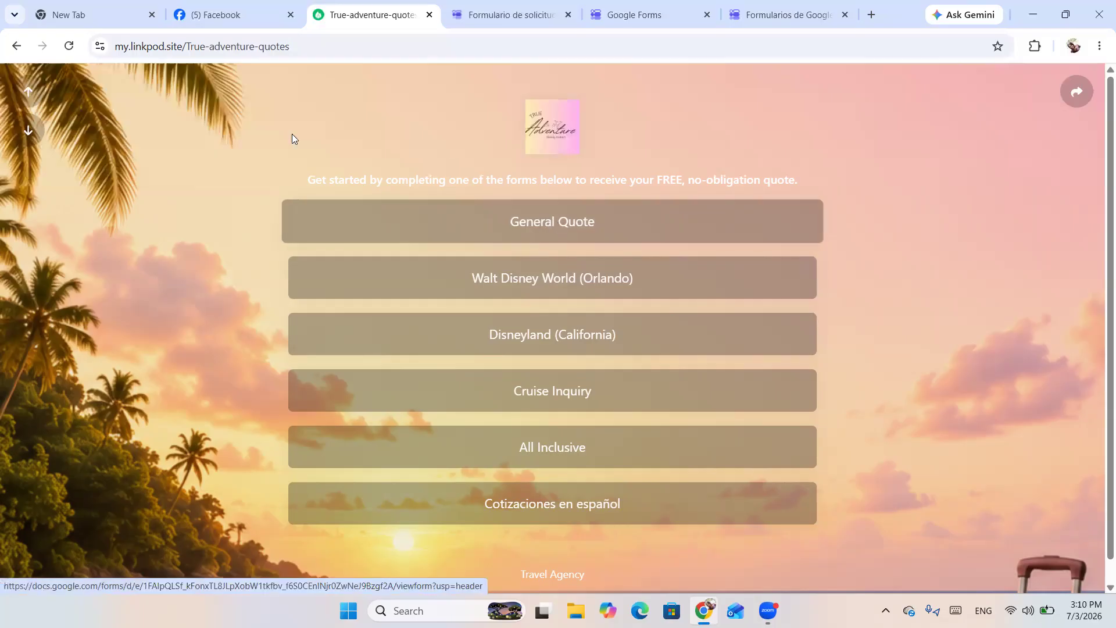
pyautogui.click(263, 46)
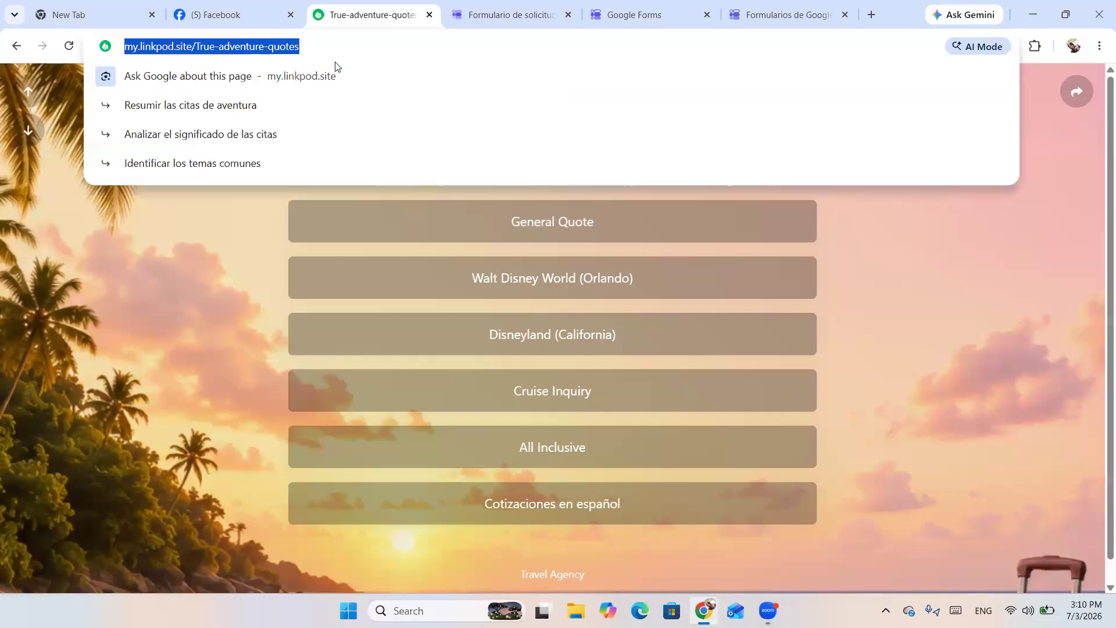
pyautogui.click(200, 265)
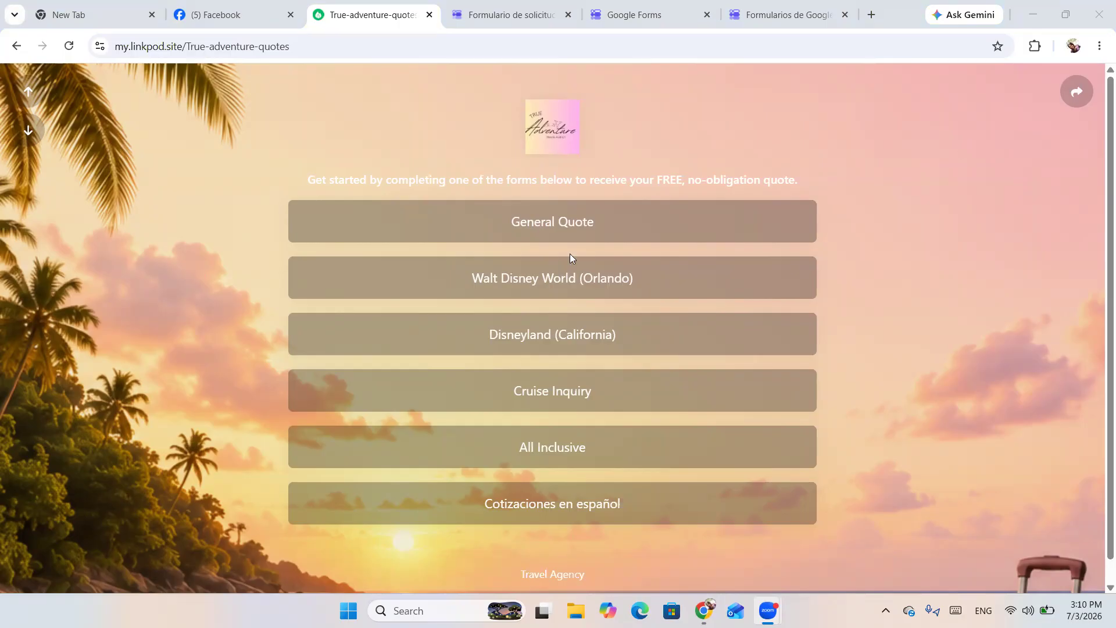
# Open a new browser tab and switch Google to the travel agency's booking account.
pyautogui.click(871, 16)
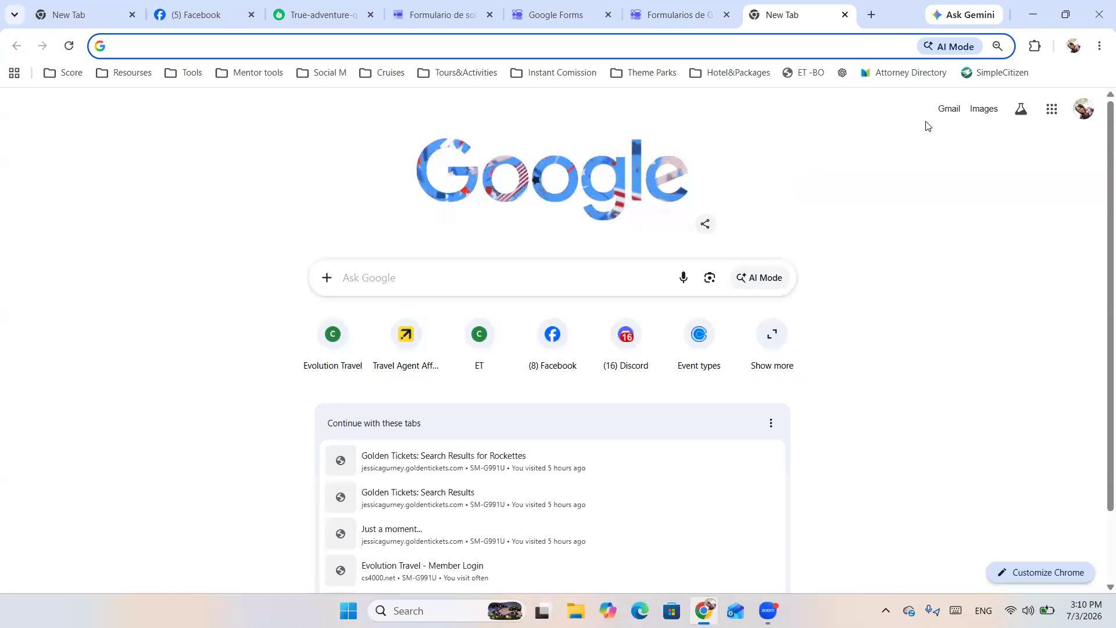
pyautogui.click(1038, 102)
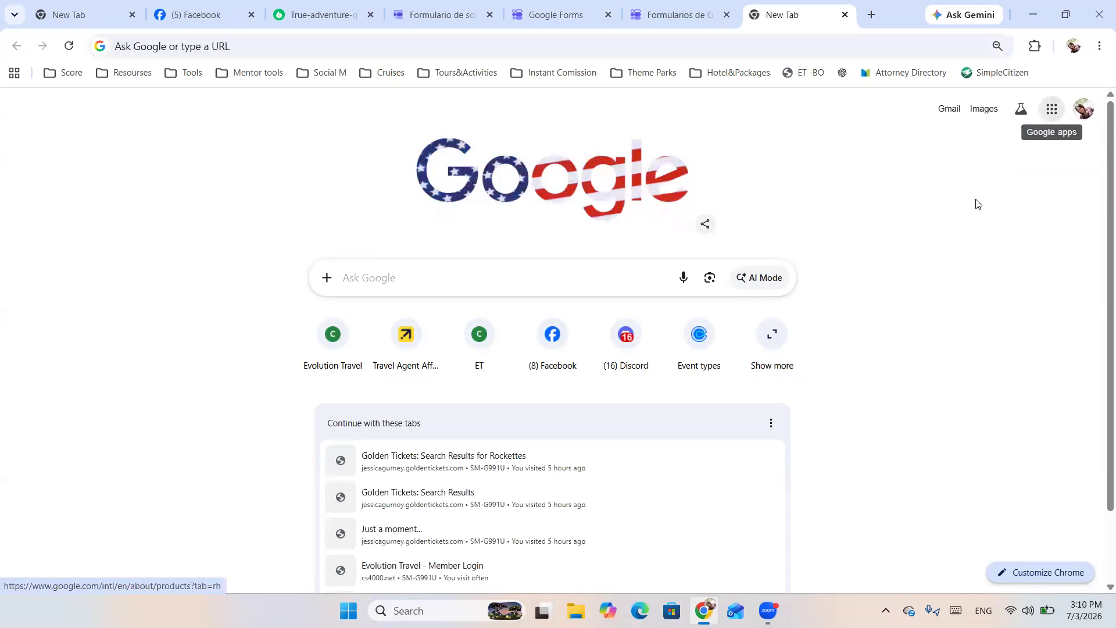
pyautogui.click(1083, 113)
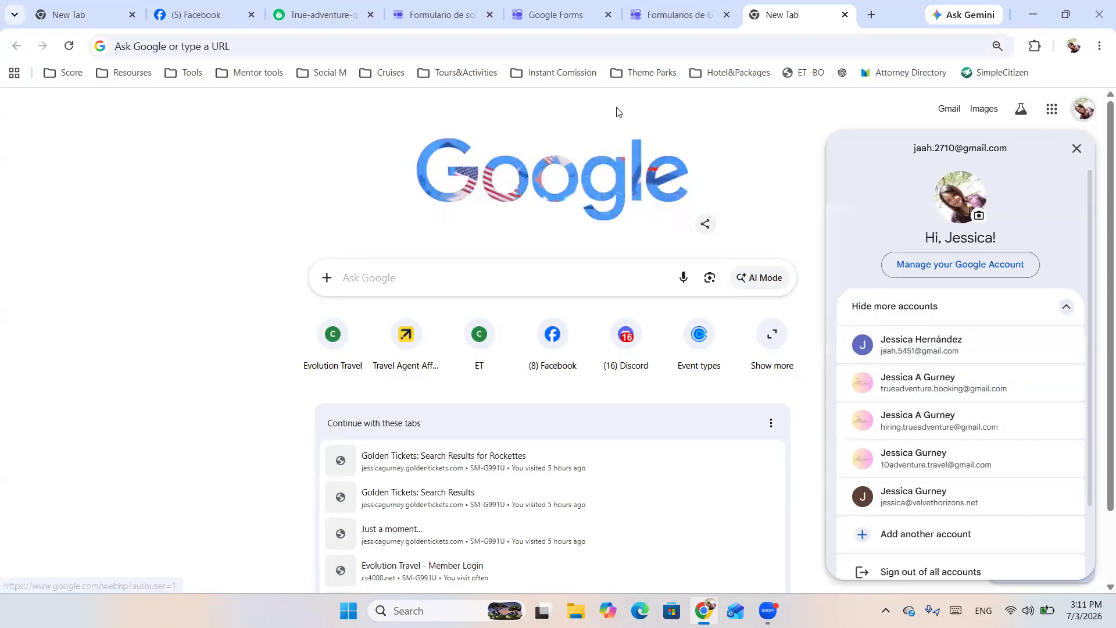
pyautogui.click(1084, 110)
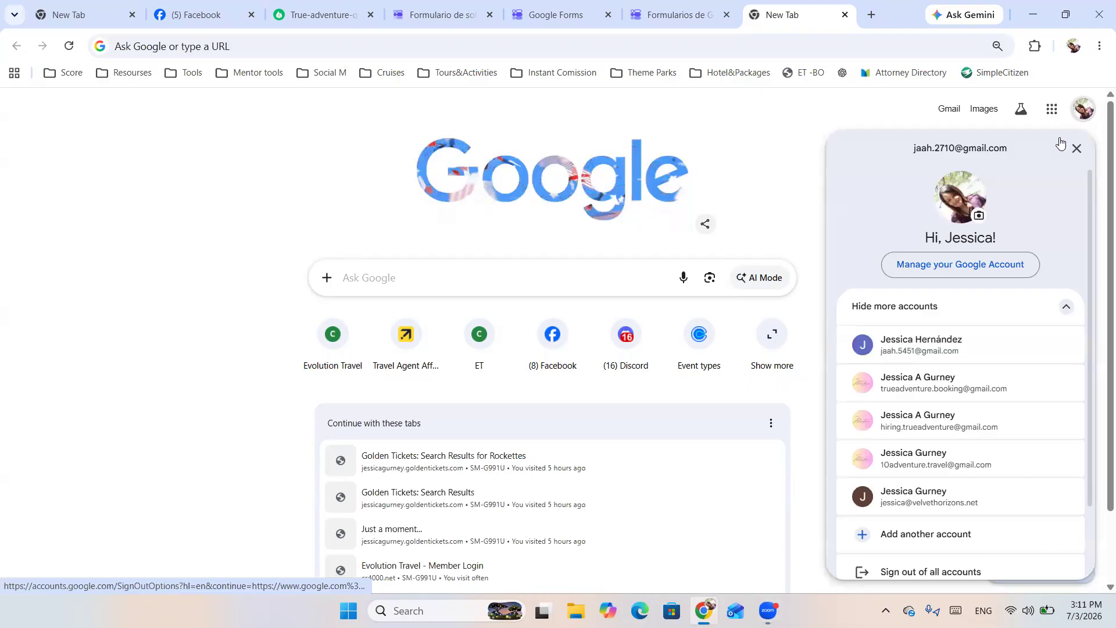
pyautogui.click(911, 386)
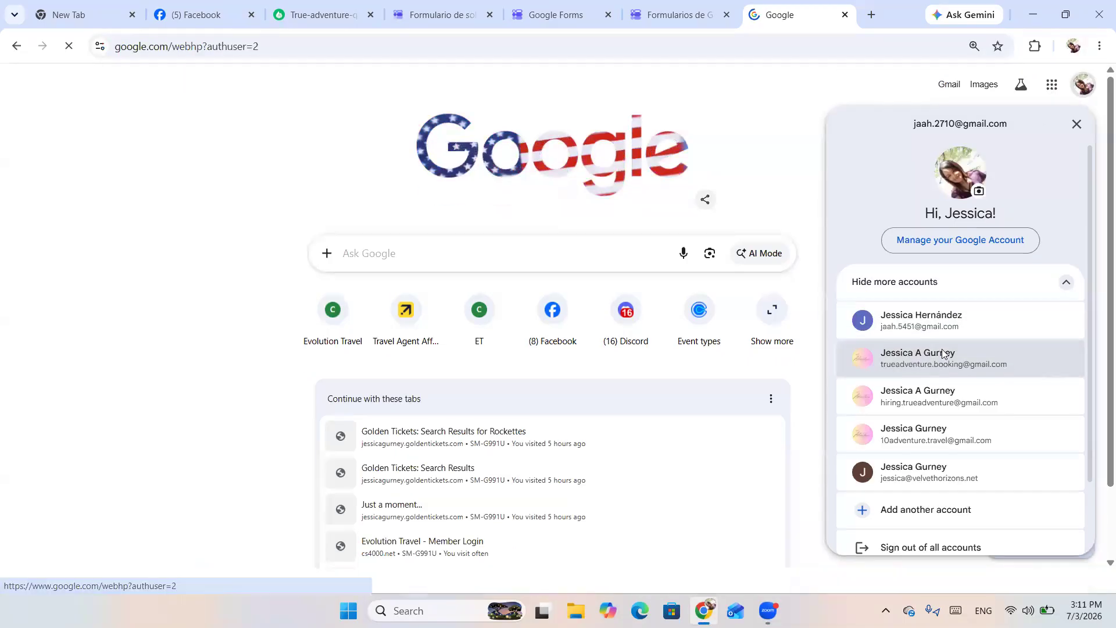
pyautogui.click(1092, 88)
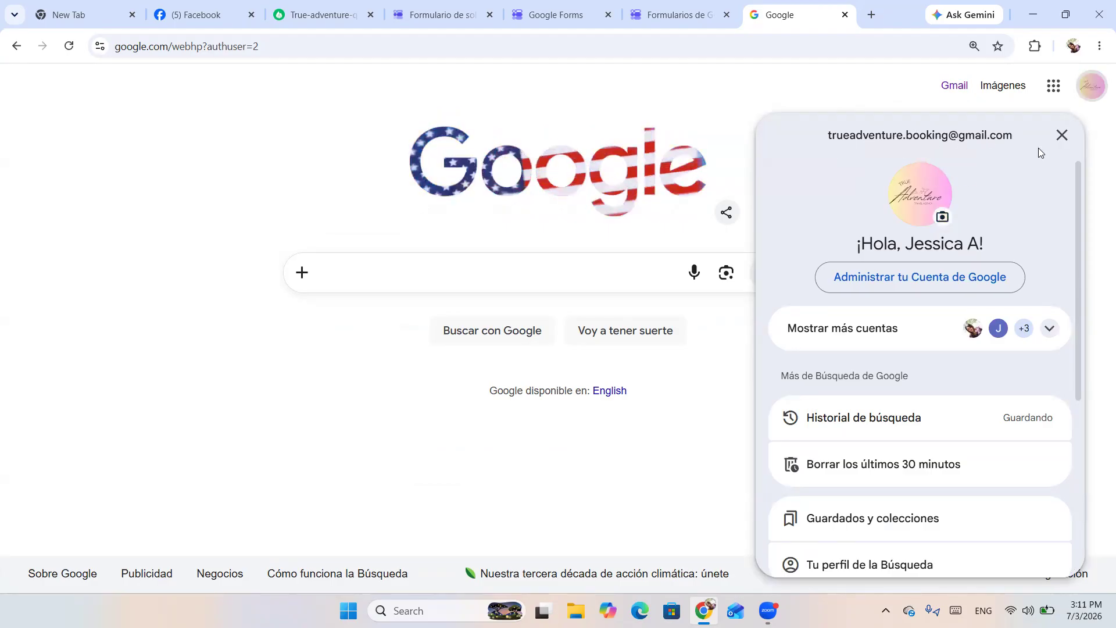
pyautogui.click(872, 90)
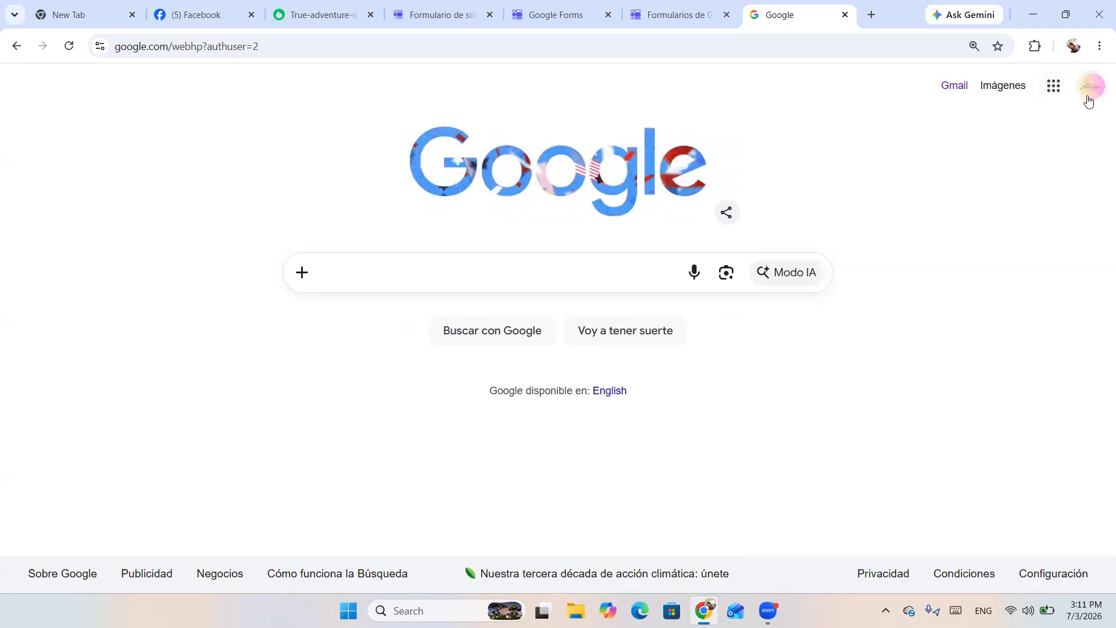
# Translate the Spanish Google home page into English.
pyautogui.click(1052, 90)
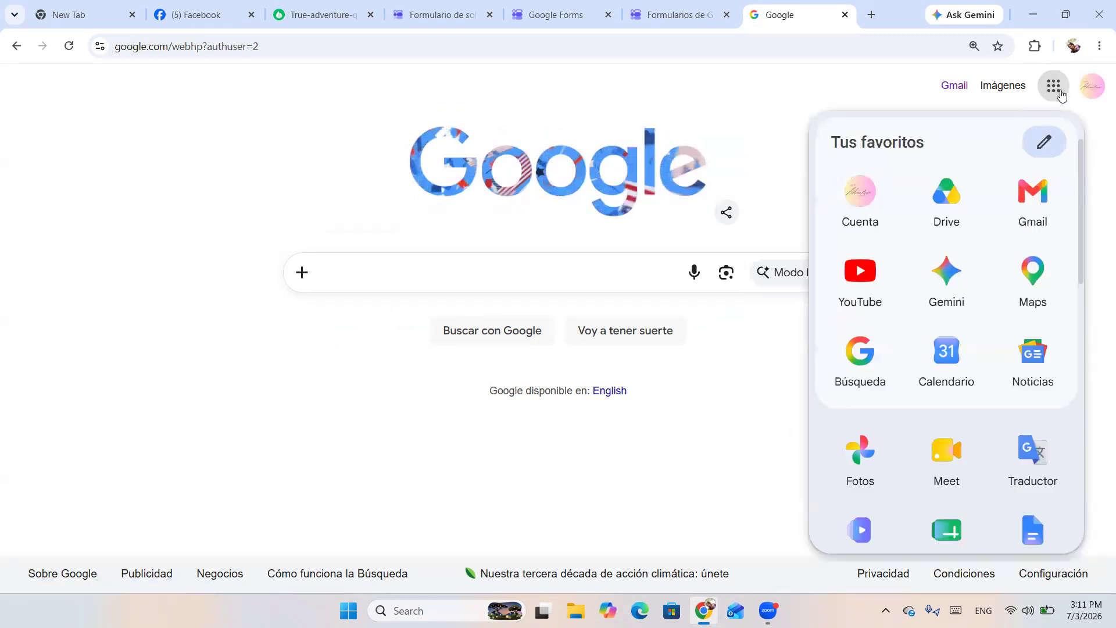
pyautogui.click(1100, 49)
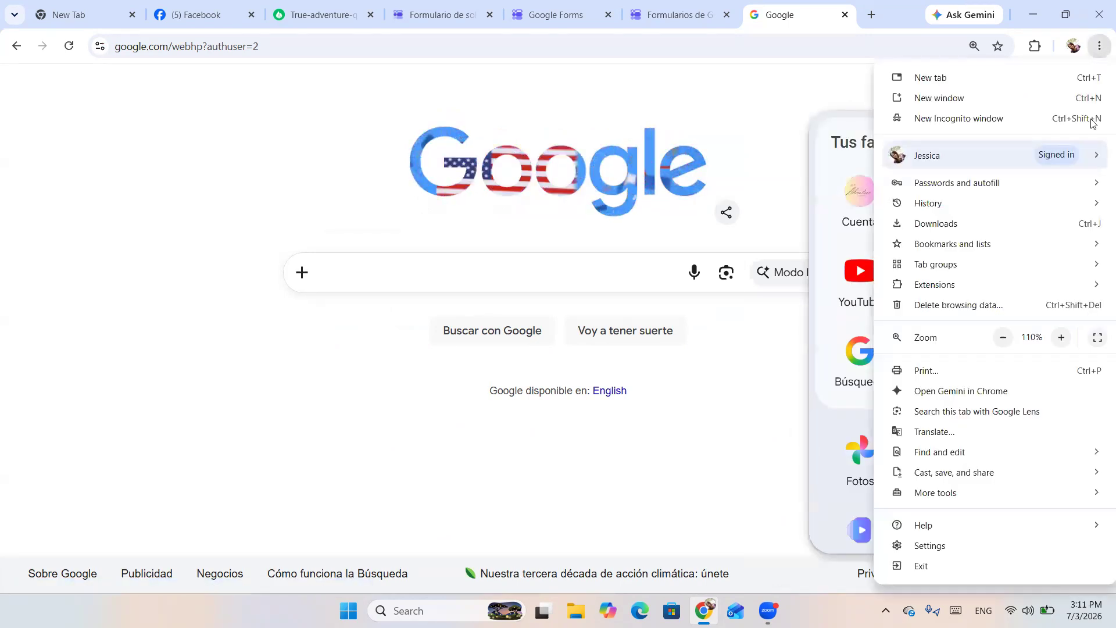
pyautogui.click(933, 431)
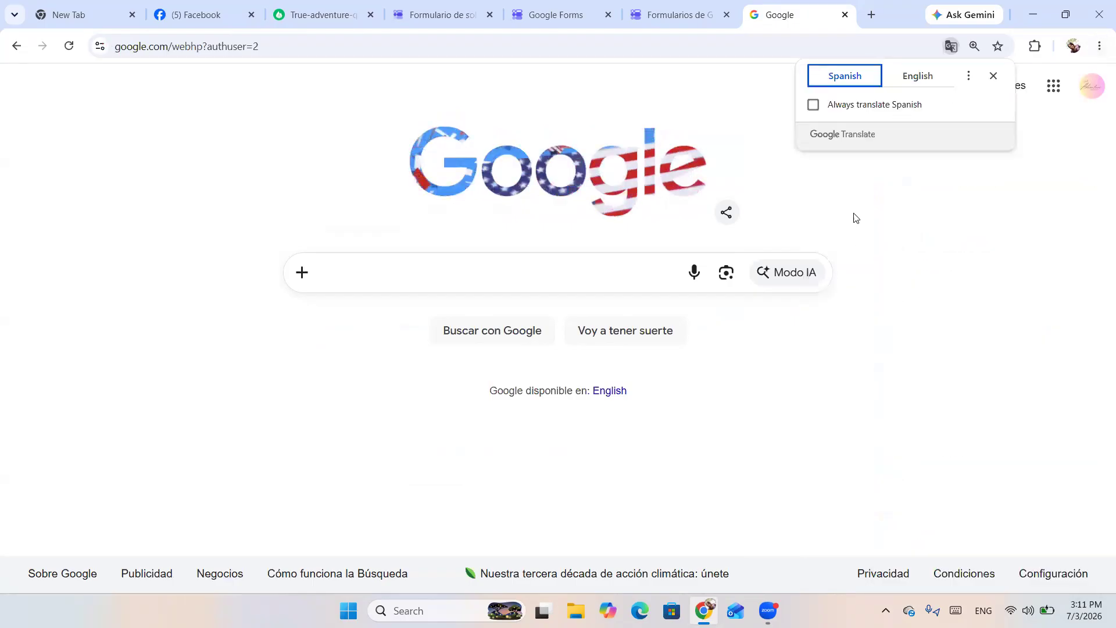
pyautogui.click(907, 75)
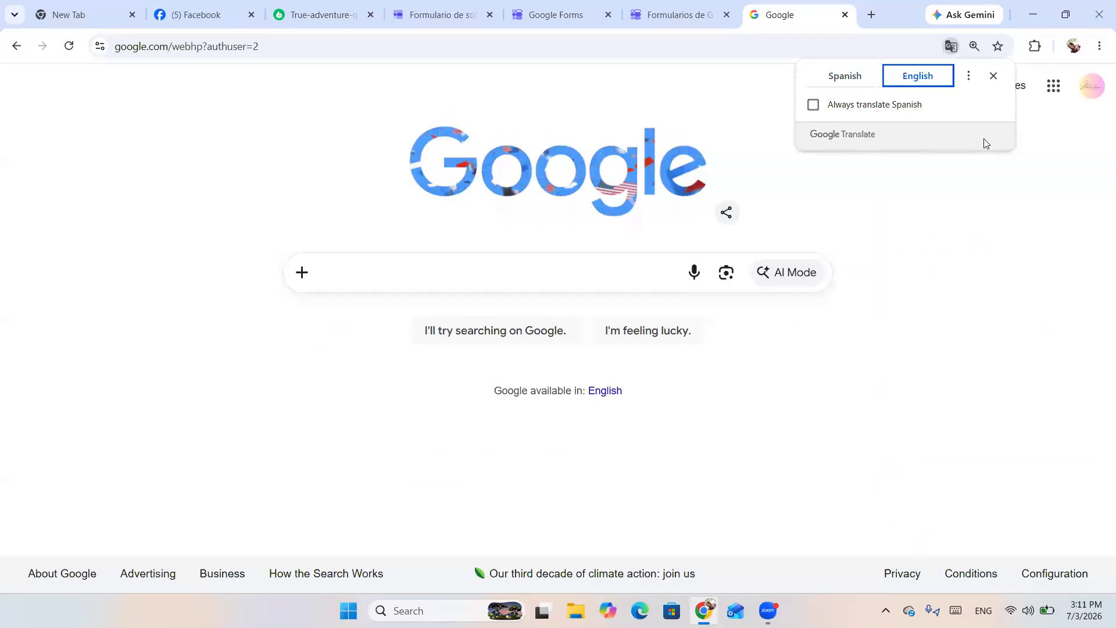
# Open Google Forms (Formularios) from the list of Google apps.
pyautogui.click(1053, 86)
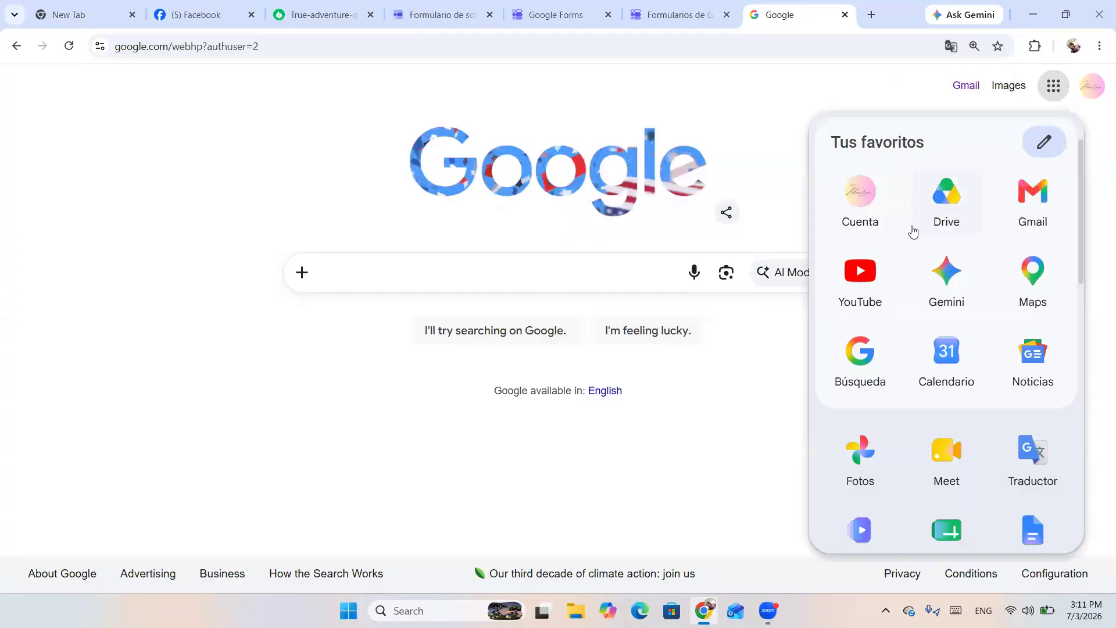
pyautogui.scroll(-1, 933, 248)
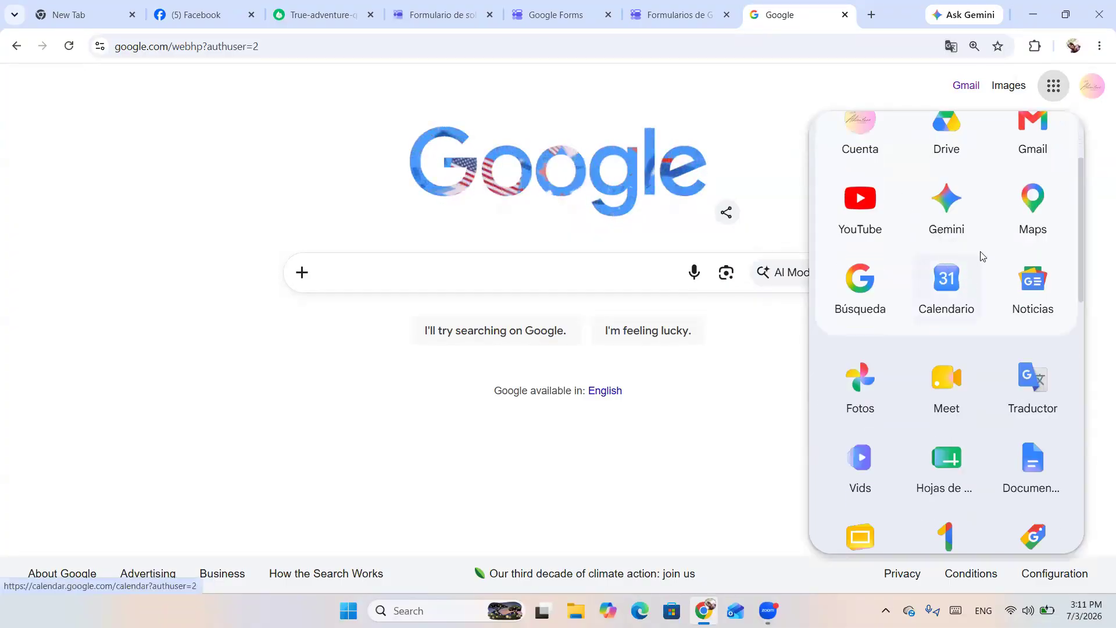
pyautogui.scroll(-5, 995, 264)
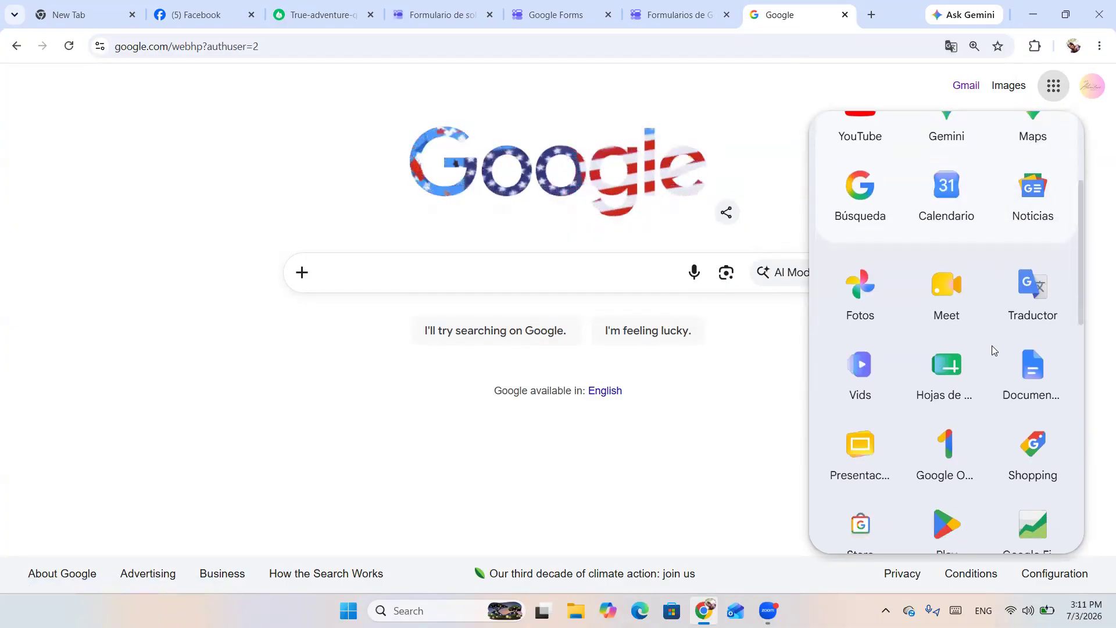
pyautogui.scroll(-2, 985, 348)
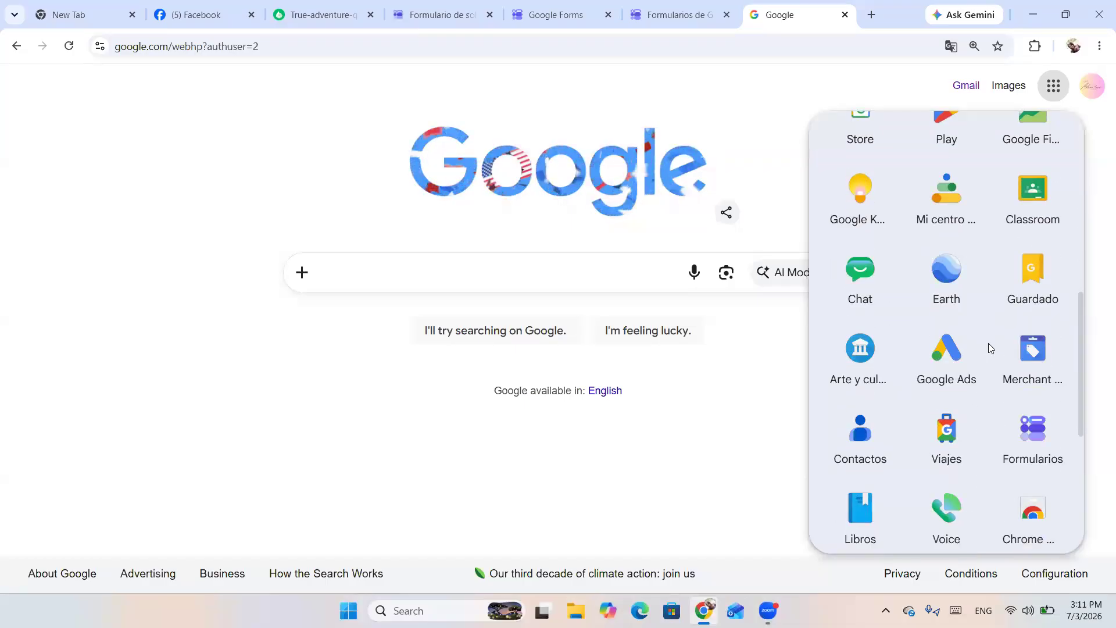
pyautogui.click(1033, 444)
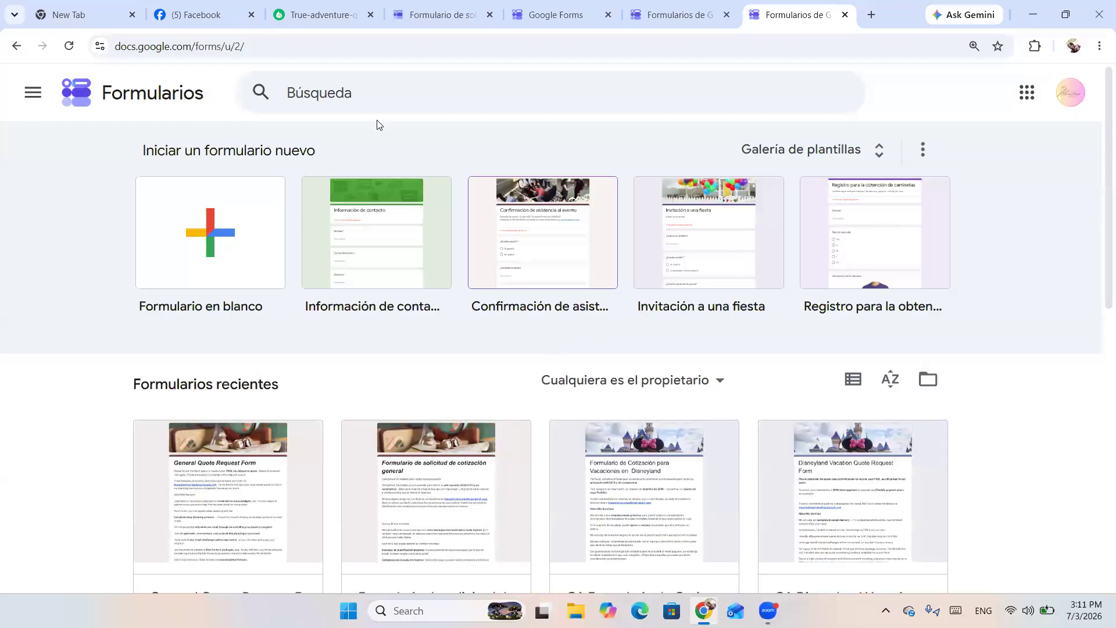
# Return to the already open Forms home page and translate it from Spanish into English.
pyautogui.click(672, 15)
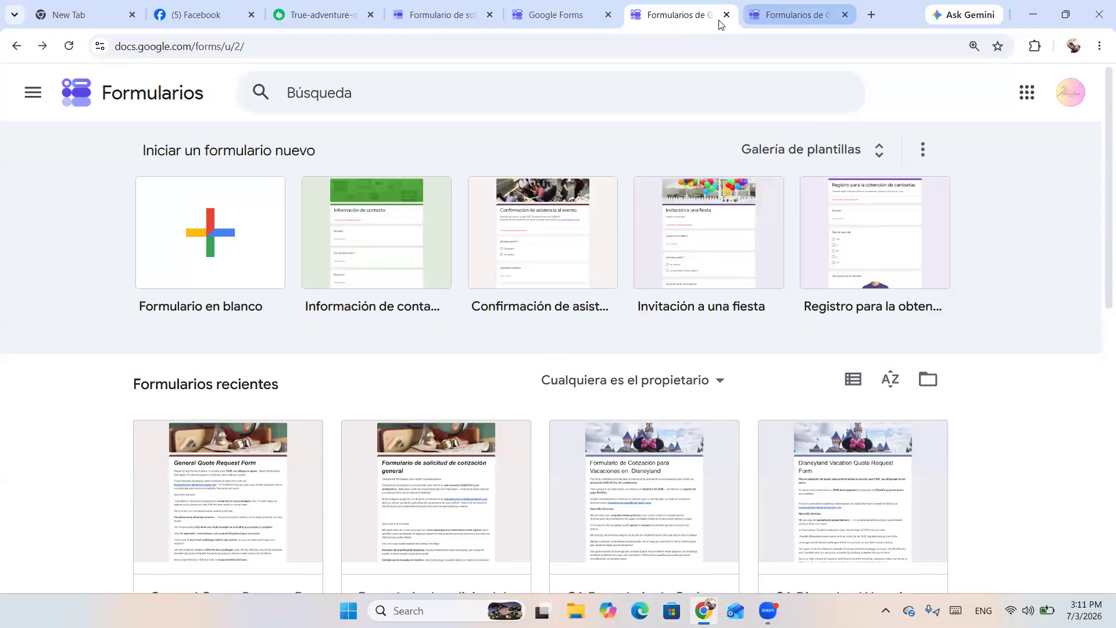
pyautogui.click(871, 15)
pyautogui.click(628, 11)
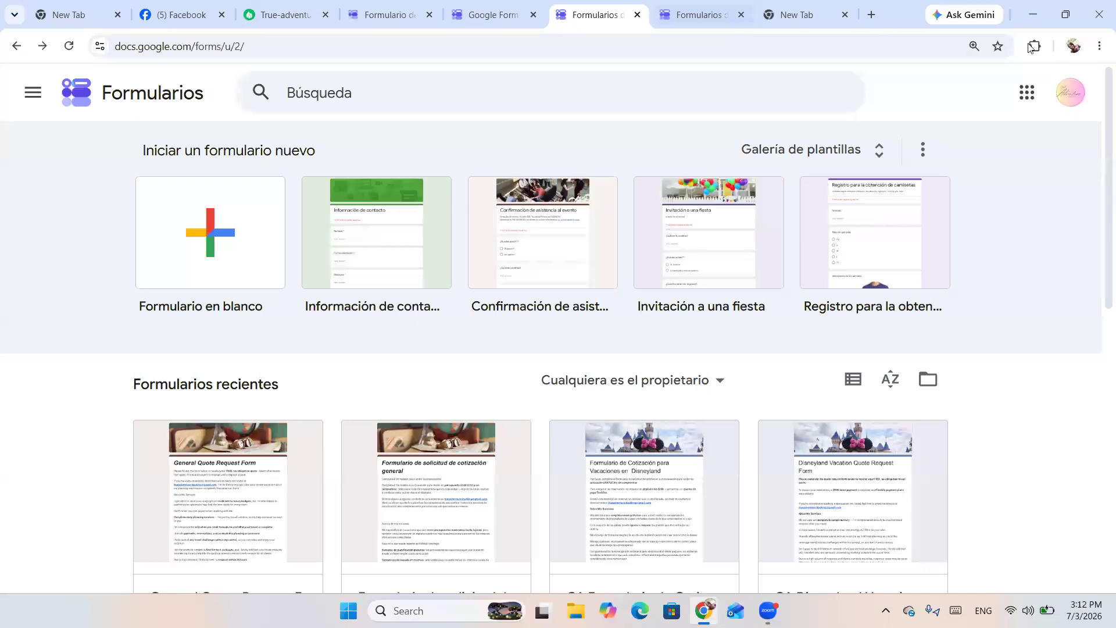
pyautogui.click(1099, 47)
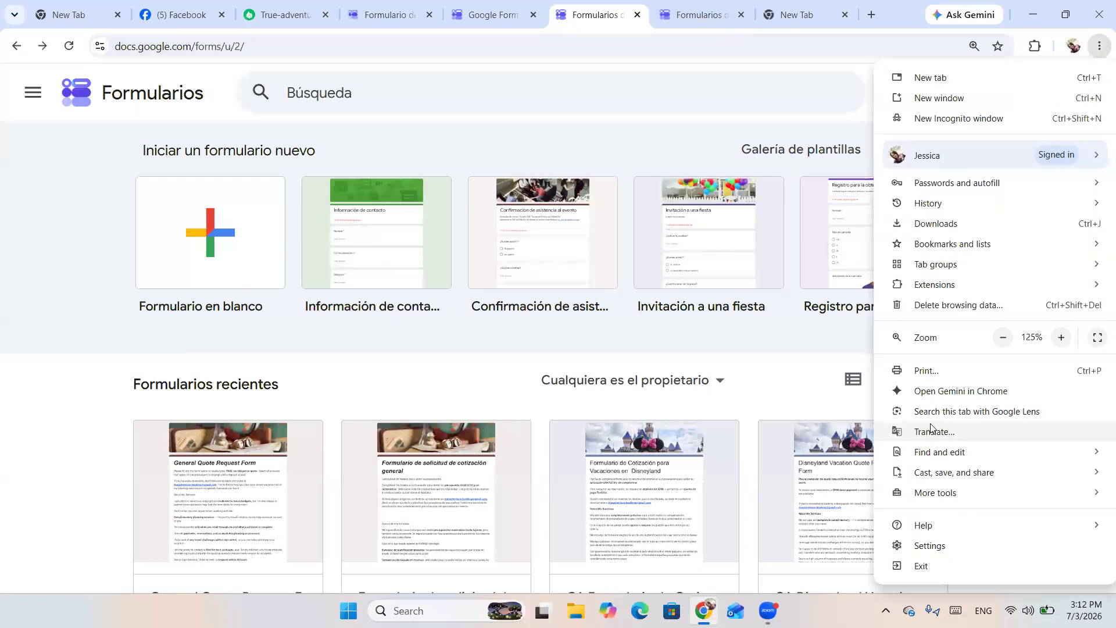
pyautogui.press('Return')
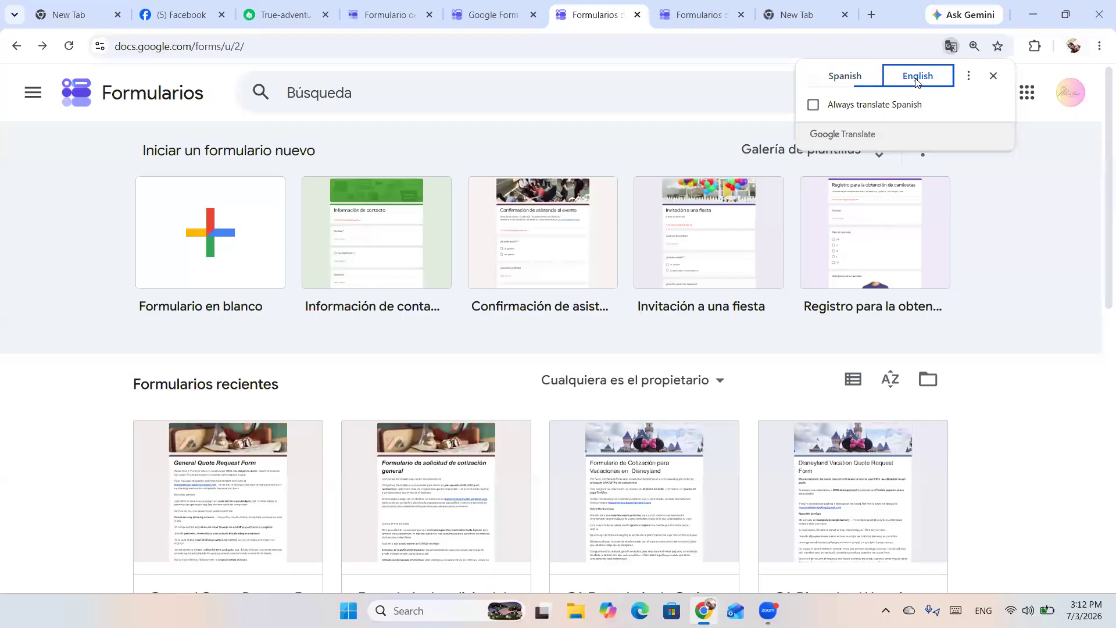
pyautogui.click(720, 85)
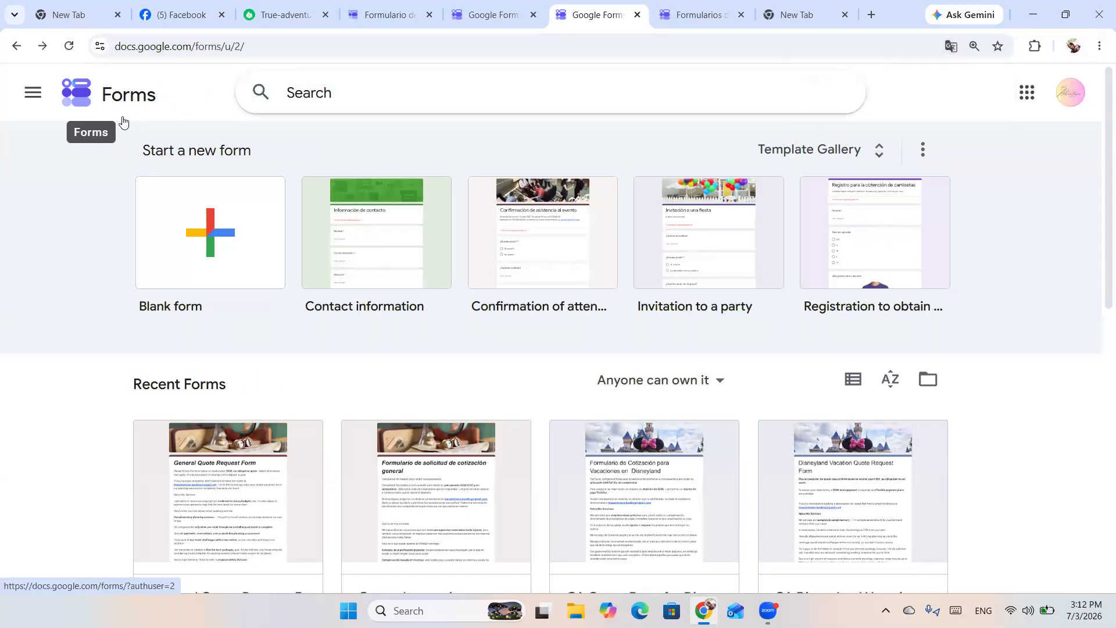
# Look through the recent forms and create a new blank form.
pyautogui.scroll(-5, 761, 323)
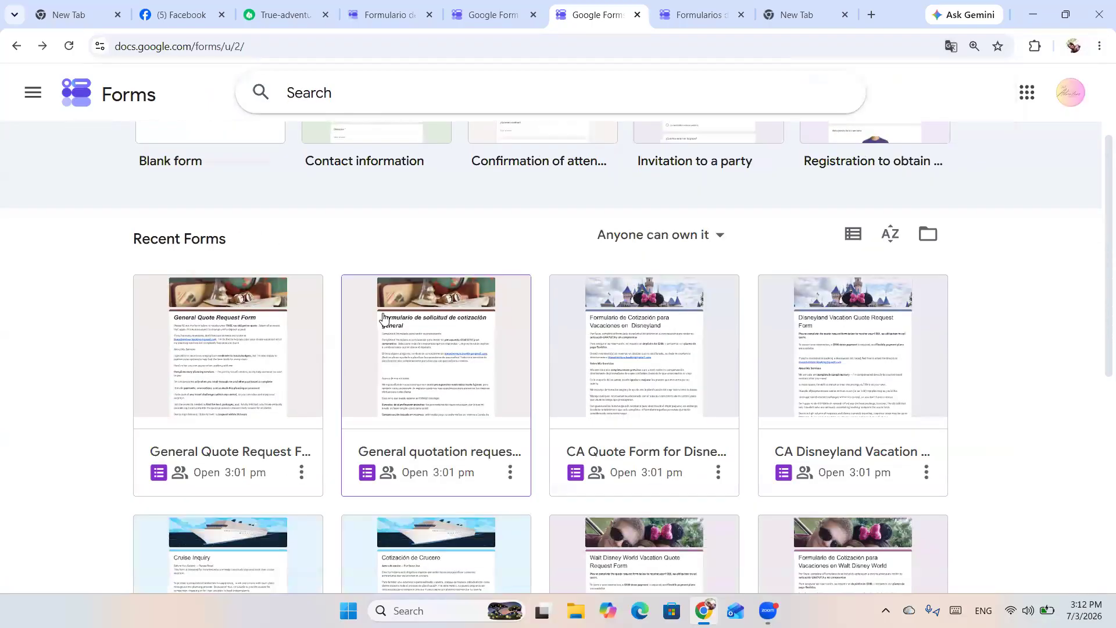
pyautogui.scroll(-5, 521, 453)
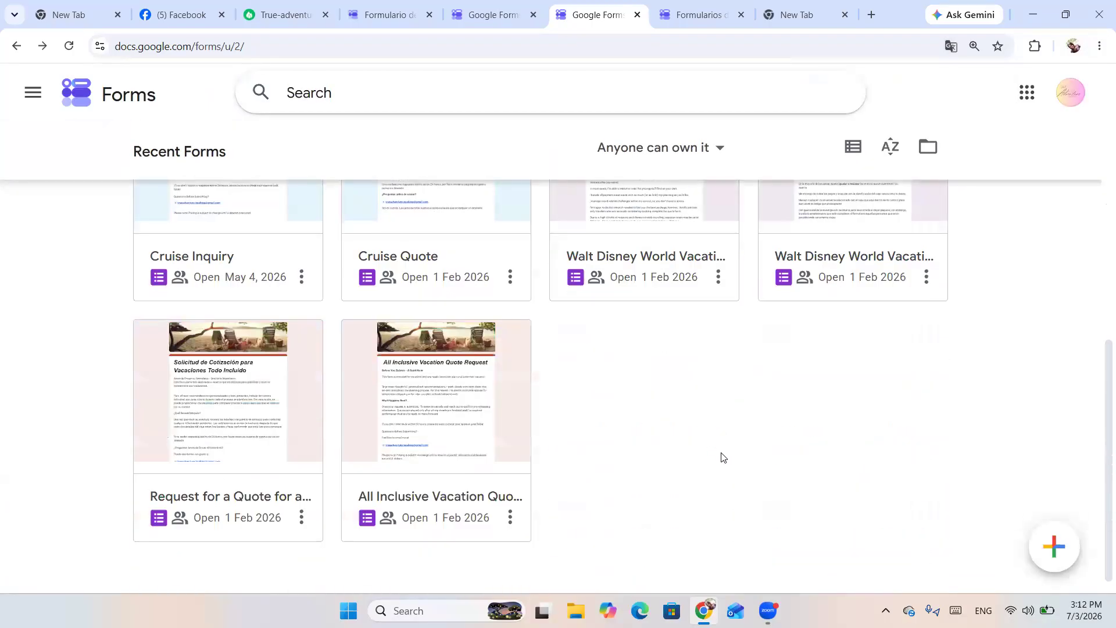
pyautogui.scroll(10, 723, 456)
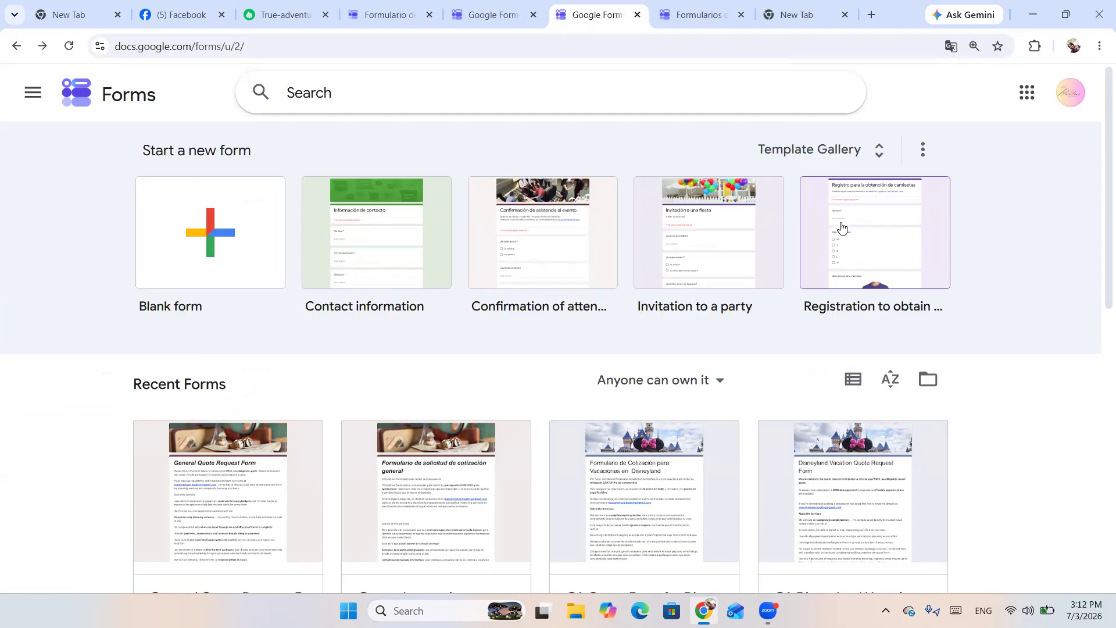
pyautogui.click(200, 225)
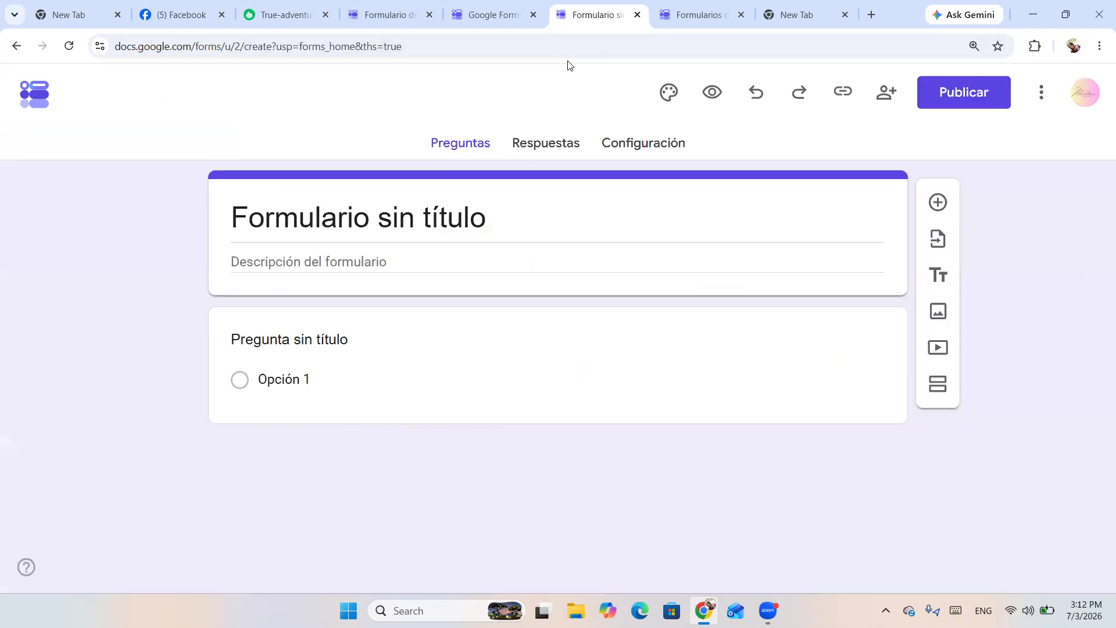
# Translate the new untitled form's editor page into English and dismiss the translation options.
pyautogui.click(493, 12)
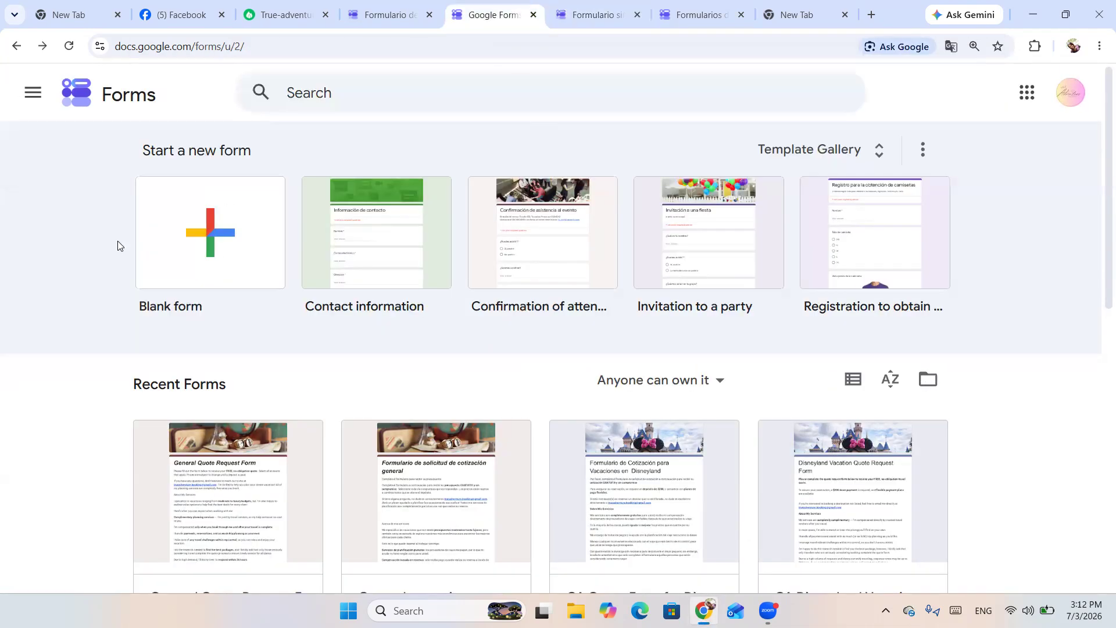
pyautogui.click(596, 15)
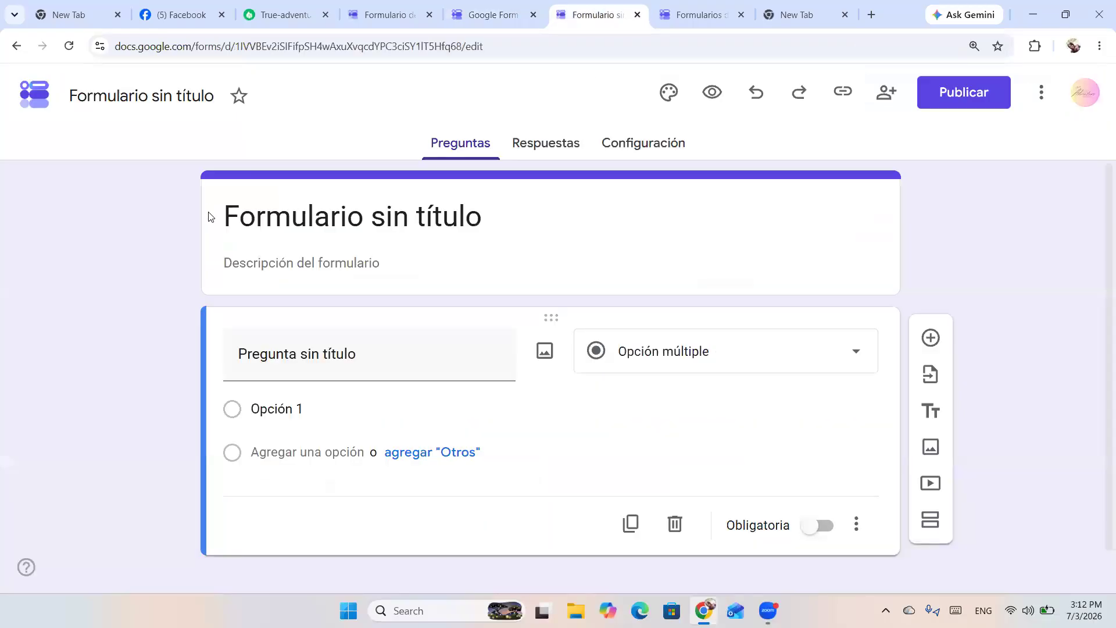
pyautogui.click(1099, 46)
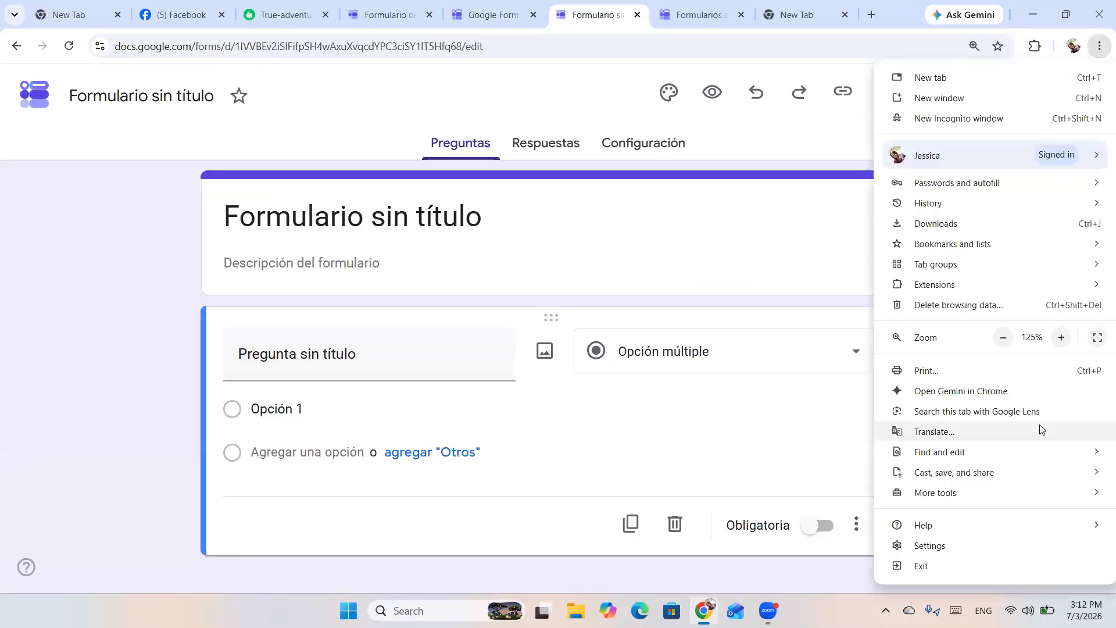
pyautogui.click(958, 439)
pyautogui.click(917, 75)
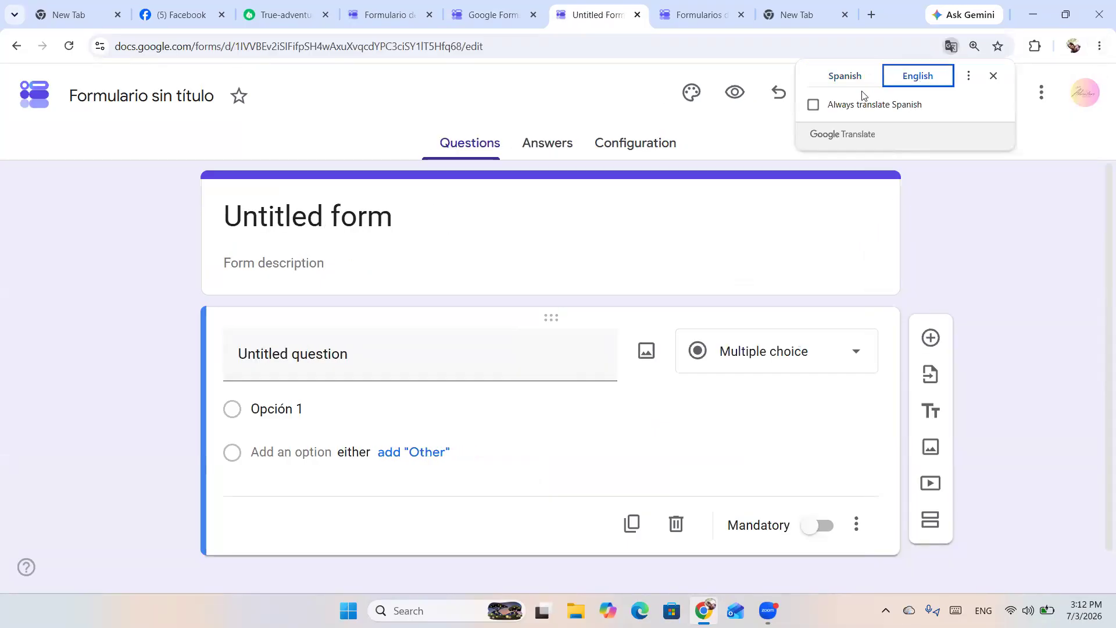
pyautogui.click(995, 79)
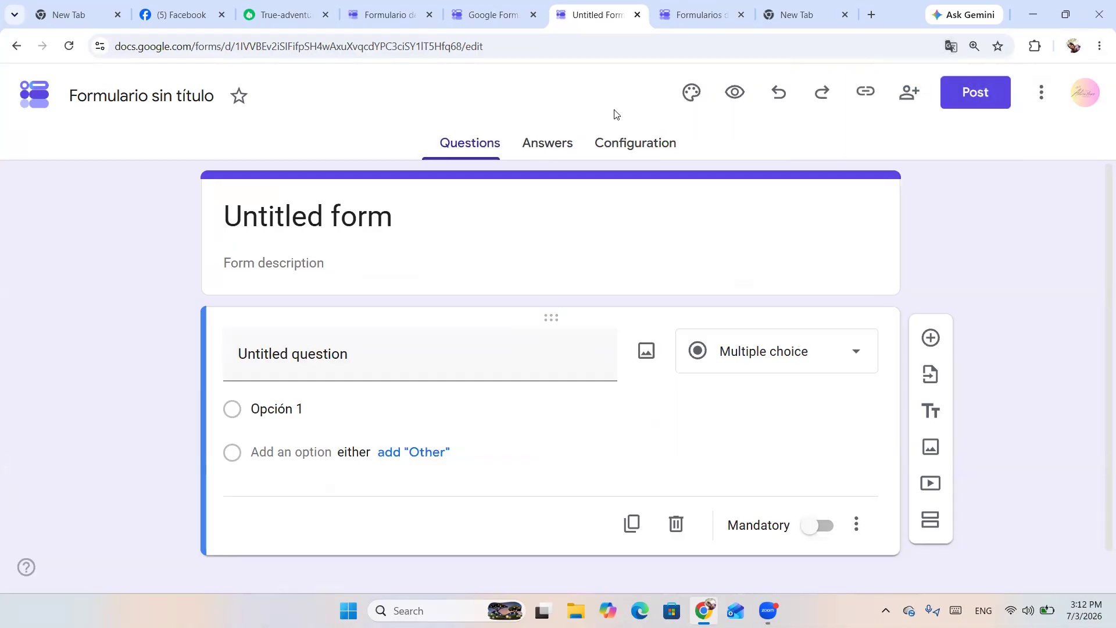
pyautogui.scroll(-1, 370, 439)
pyautogui.scroll(1, 356, 313)
# Open the General Quote form from the True-adventure-quotes page and copy its title, "General Quote Request Form".
pyautogui.click(286, 16)
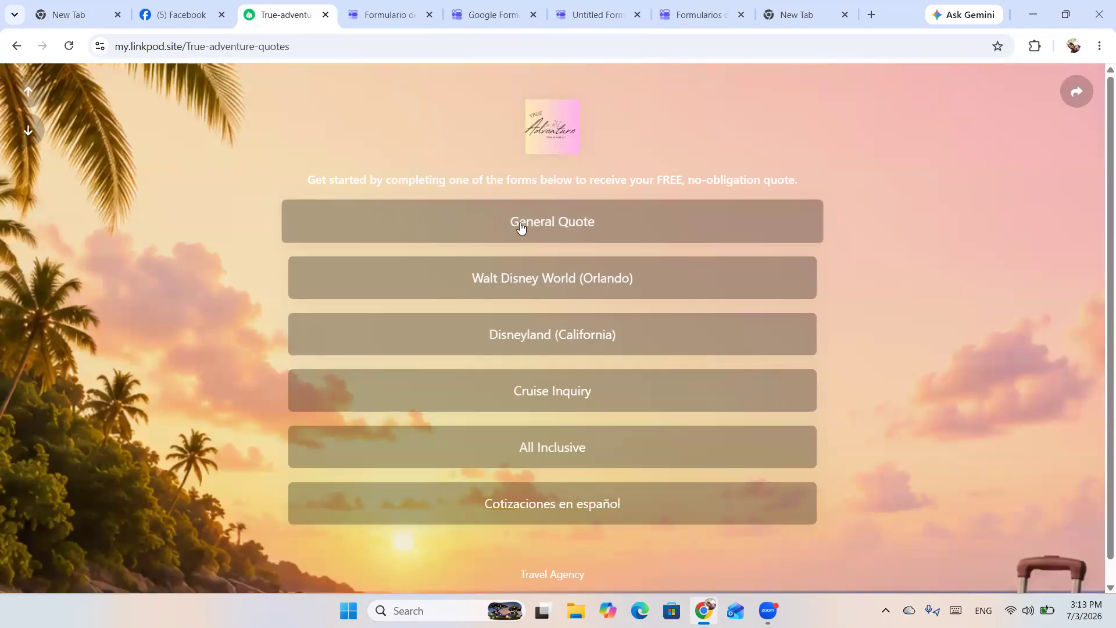
pyautogui.click(597, 237)
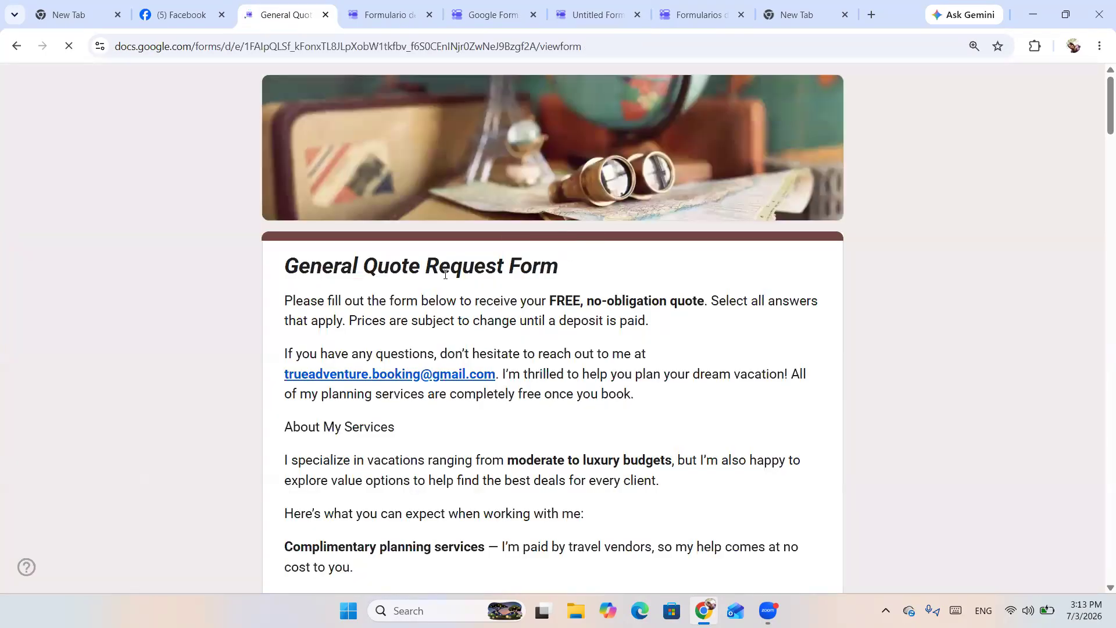
pyautogui.moveTo(524, 263); pyautogui.dragTo(281, 278)
pyautogui.hotkey('ctrl', 'c')
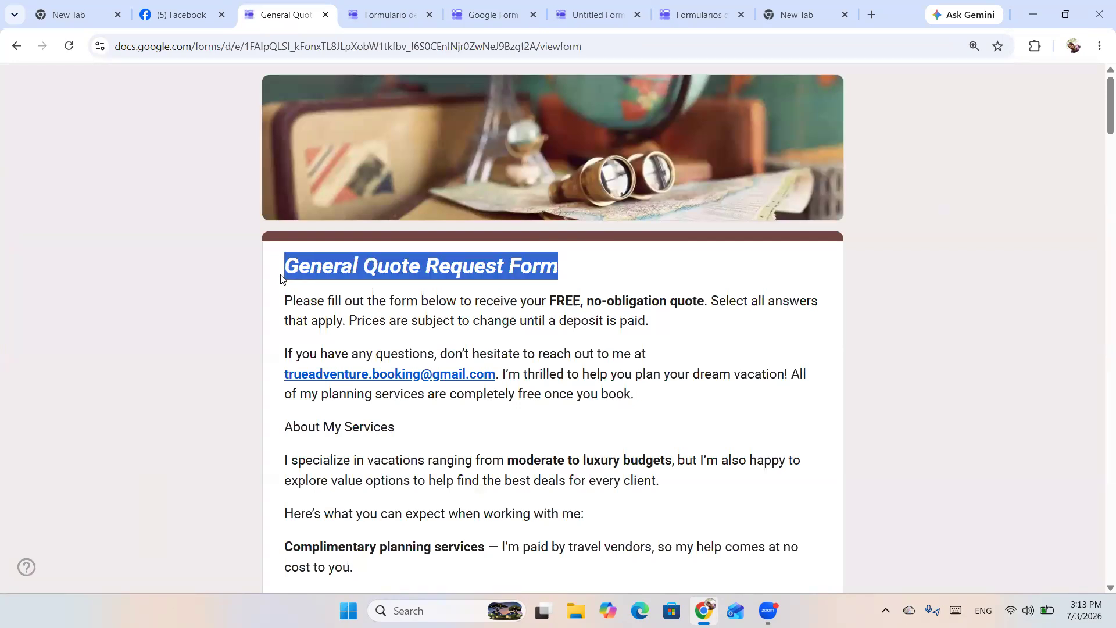
# Return to the untitled form's editor and replace its title with the copied "General Quote Request Form".
pyautogui.click(715, 11)
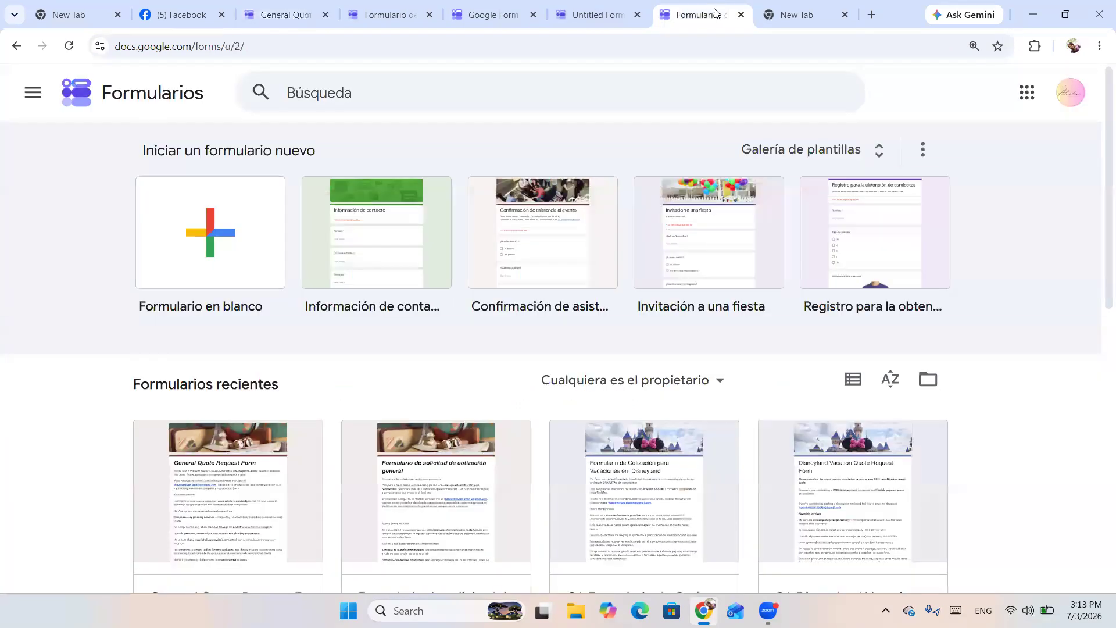
pyautogui.click(573, 9)
pyautogui.click(309, 218)
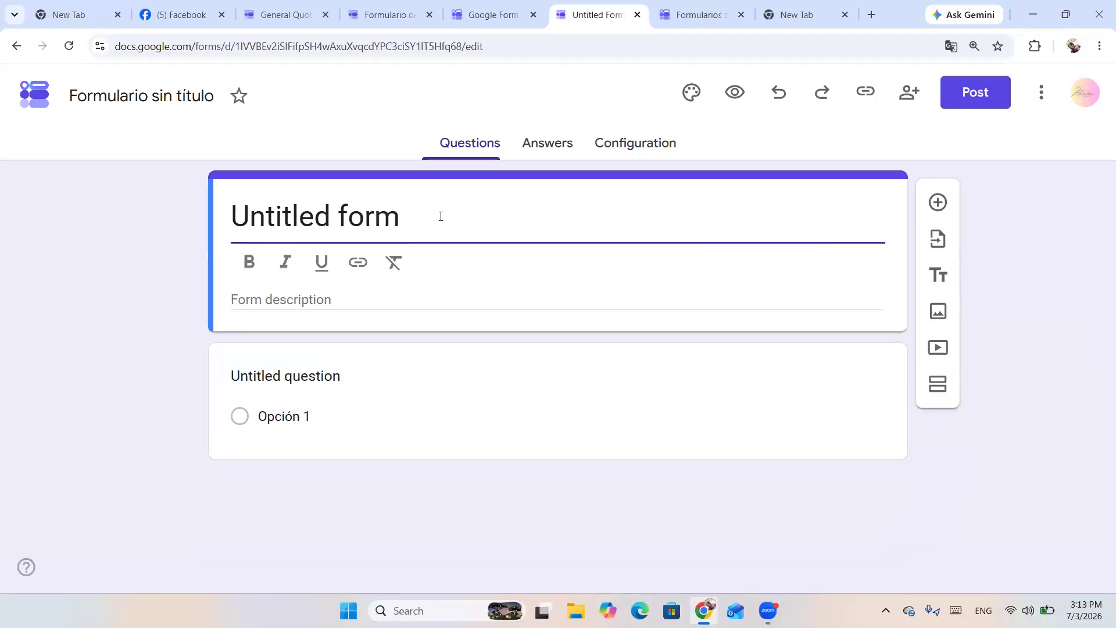
pyautogui.hotkey('ctrl', 'a')
pyautogui.hotkey('ctrl', 'v')
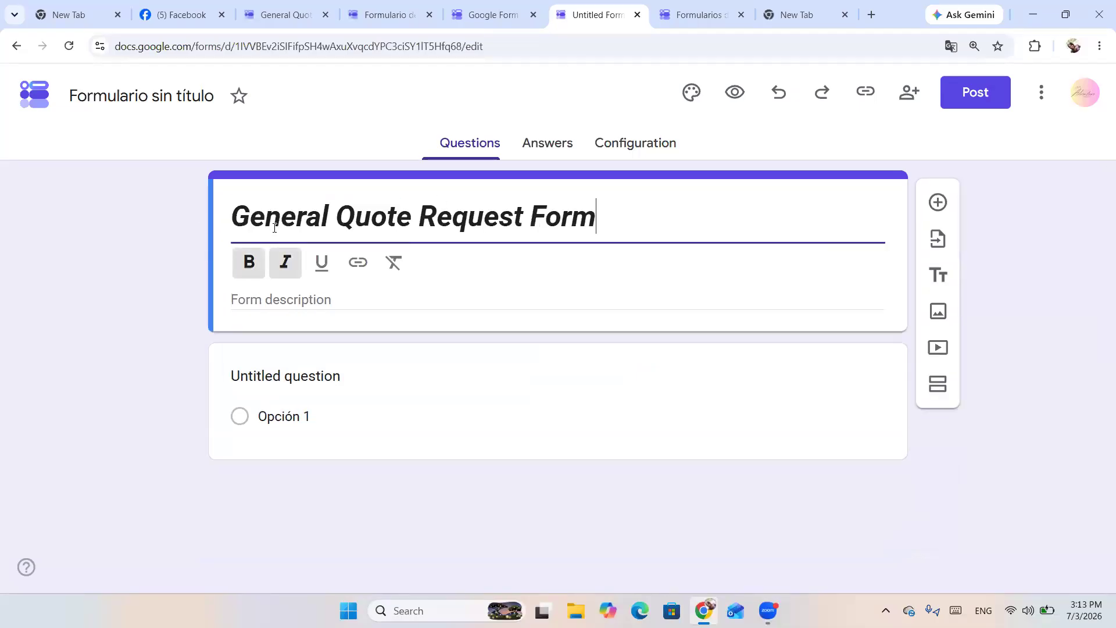
# Copy the full introduction text from the General Quote form and paste it as the new form's description.
pyautogui.click(303, 303)
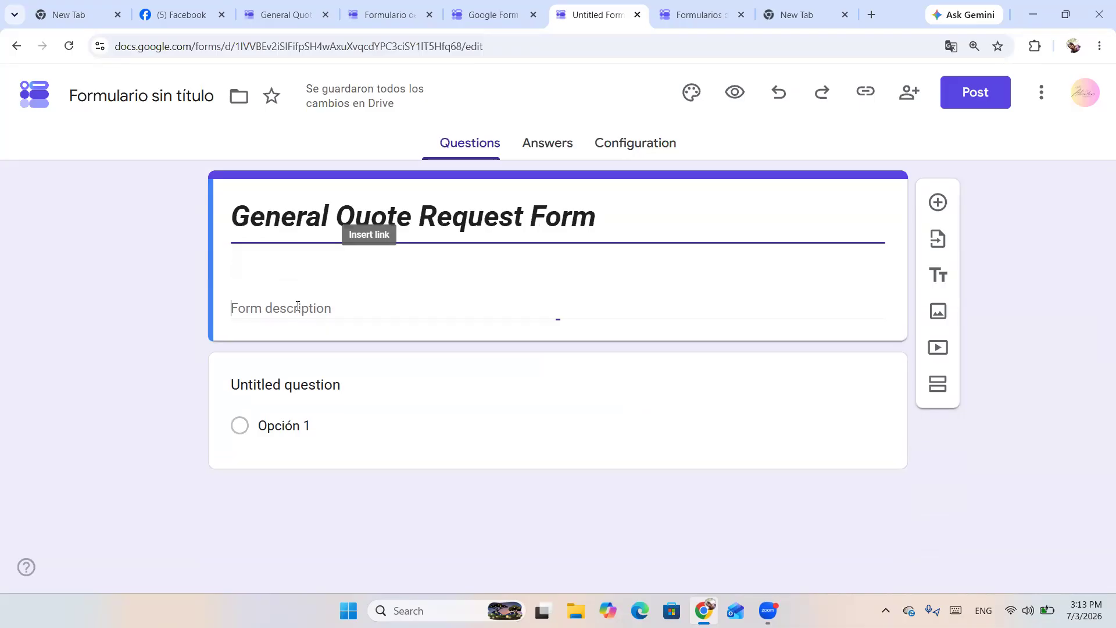
pyautogui.click(283, 5)
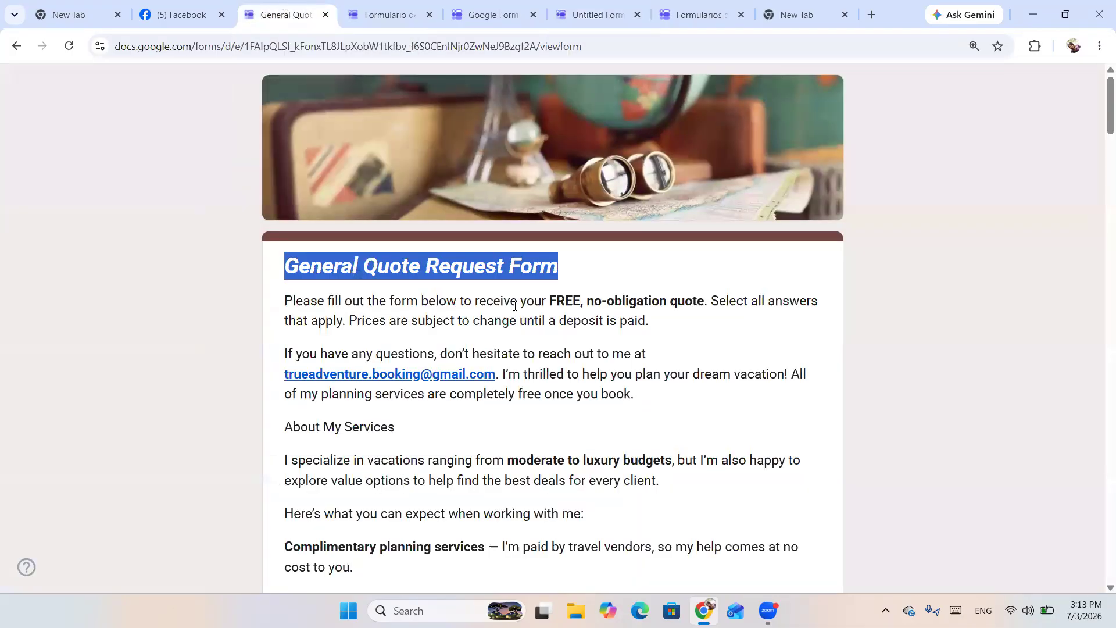
pyautogui.click(574, 319)
pyautogui.scroll(-1, 379, 312)
pyautogui.moveTo(284, 228); pyautogui.dragTo(669, 356)
pyautogui.scroll(-2, 442, 296)
pyautogui.scroll(-3, 506, 320)
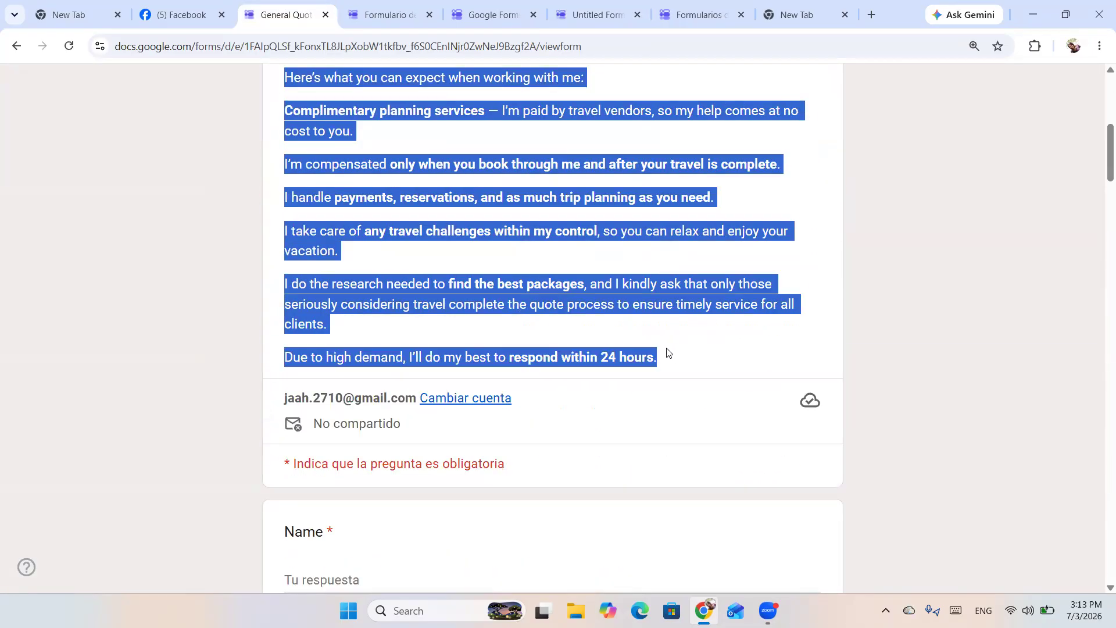
pyautogui.click(602, 14)
pyautogui.click(351, 264)
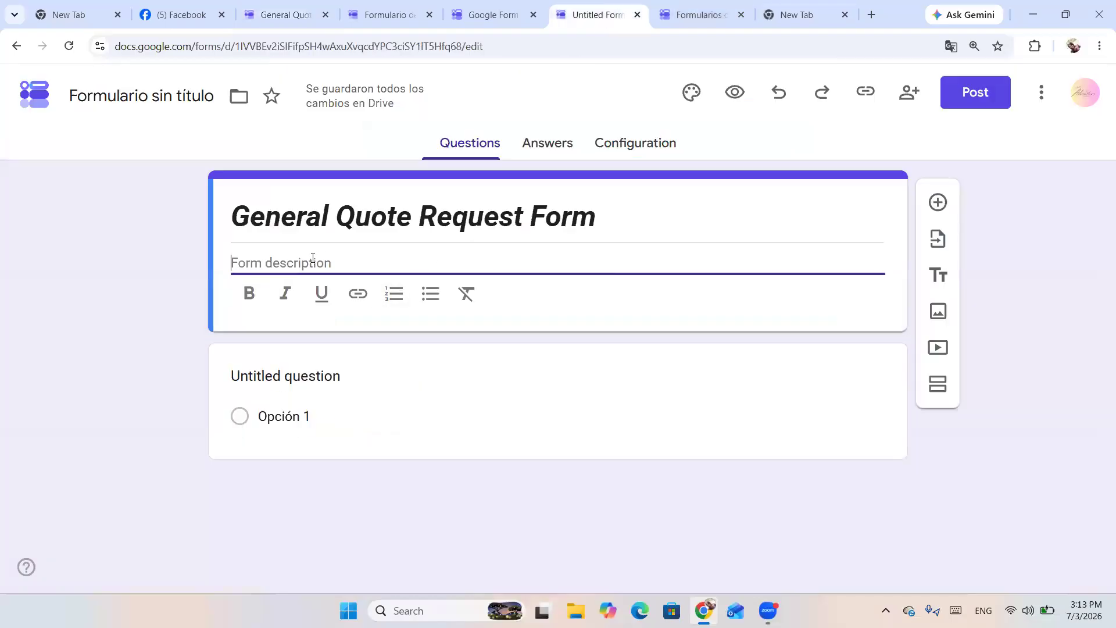
pyautogui.hotkey('ctrl', 'v')
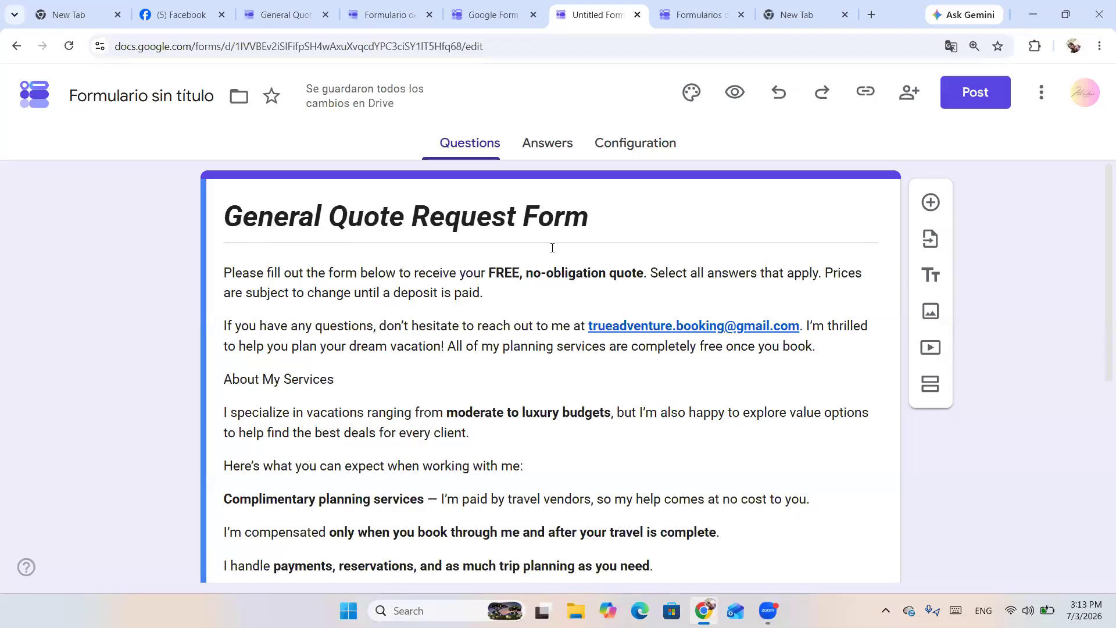
# Read through the pasted description, examining the contact details, the services offered, the costs to clients and the response time.
pyautogui.scroll(-1, 552, 248)
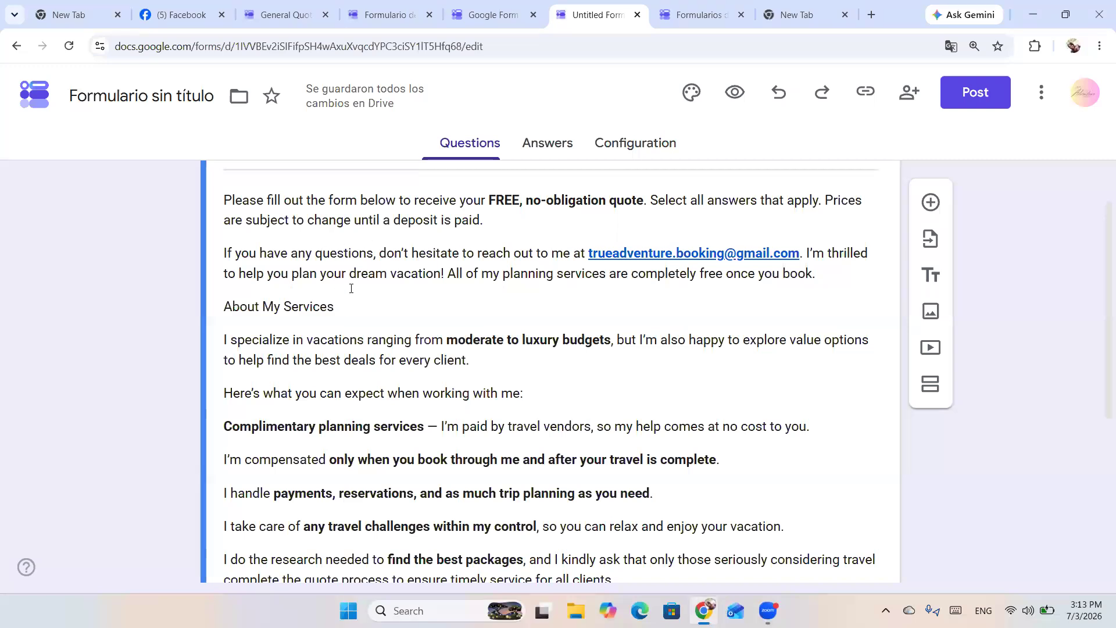
pyautogui.scroll(1, 351, 288)
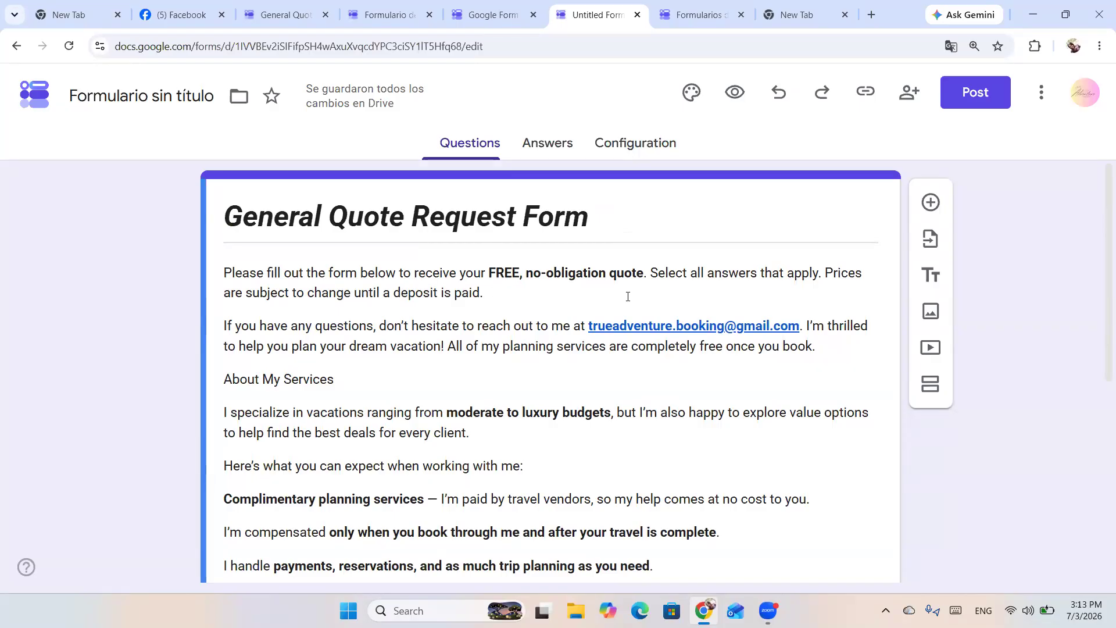
pyautogui.scroll(-1, 755, 285)
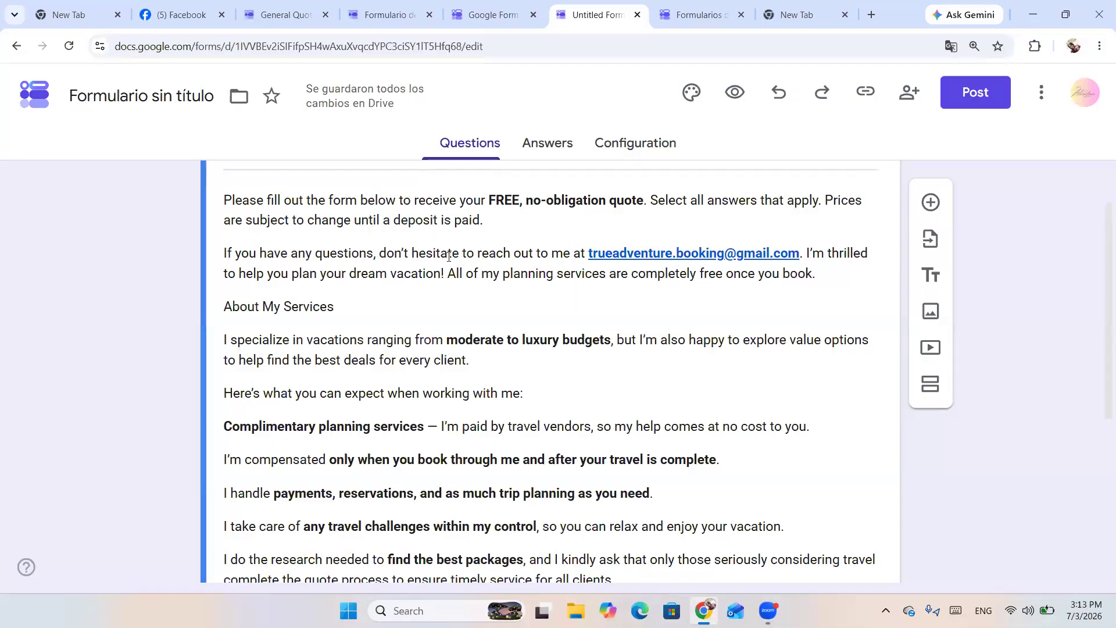
pyautogui.scroll(-1, 459, 283)
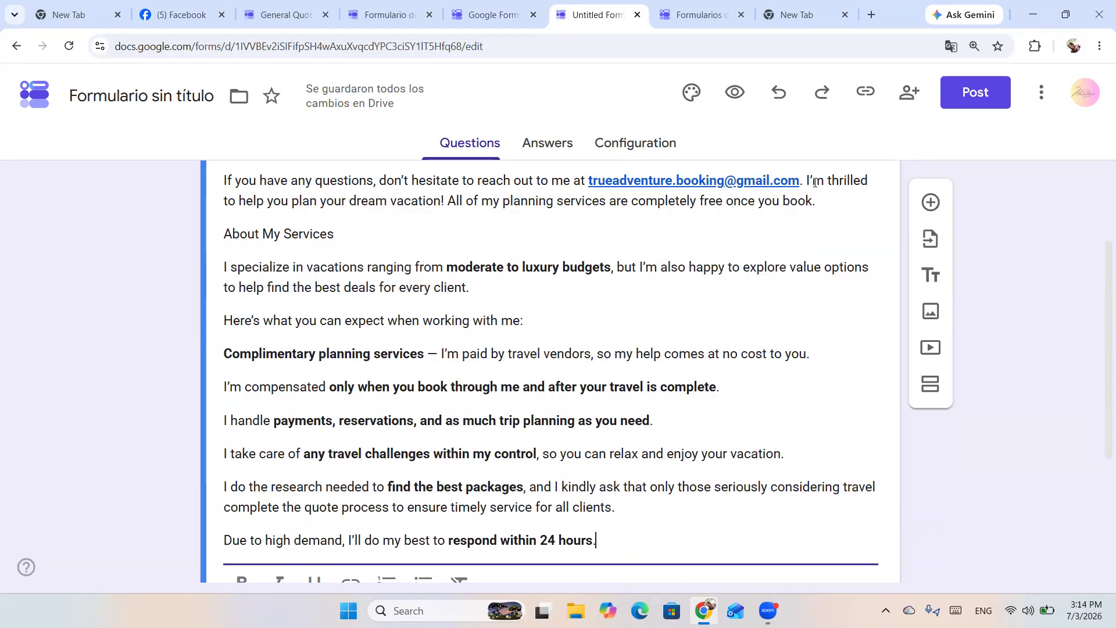
pyautogui.scroll(-1, 433, 254)
pyautogui.scroll(1, 430, 264)
pyautogui.scroll(1, 430, 264)
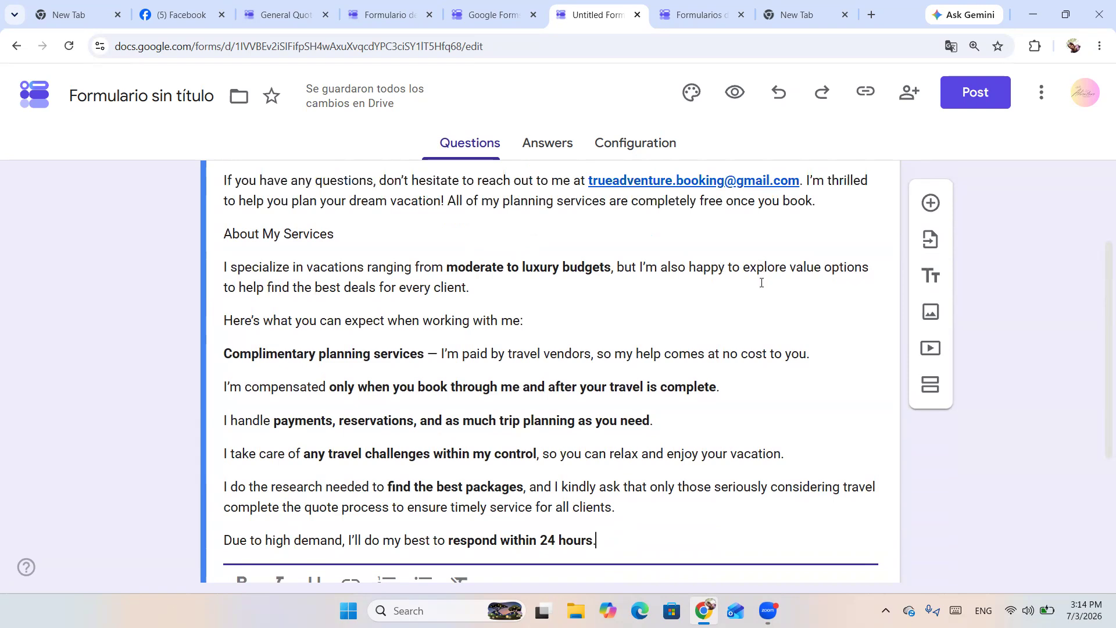
pyautogui.scroll(-1, 762, 283)
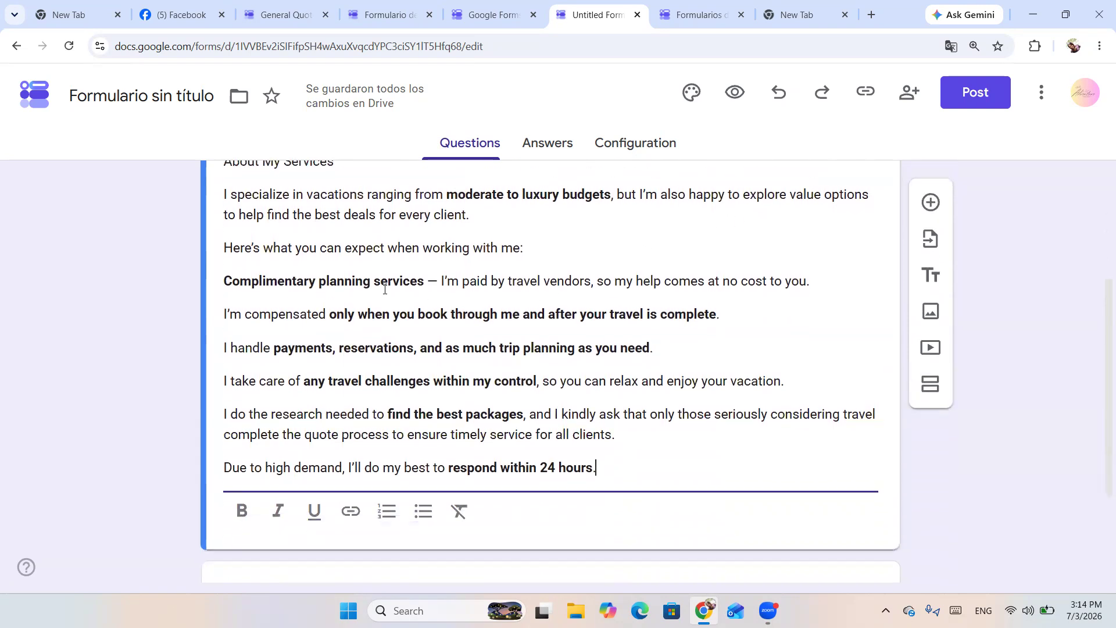
pyautogui.scroll(-1, 362, 293)
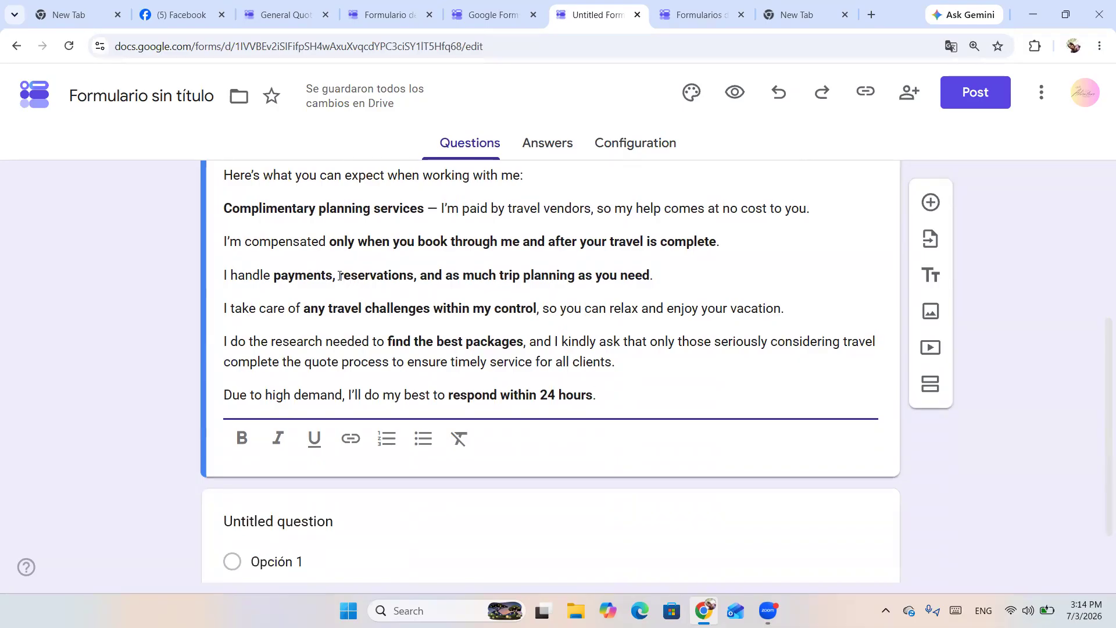
pyautogui.scroll(1, 283, 274)
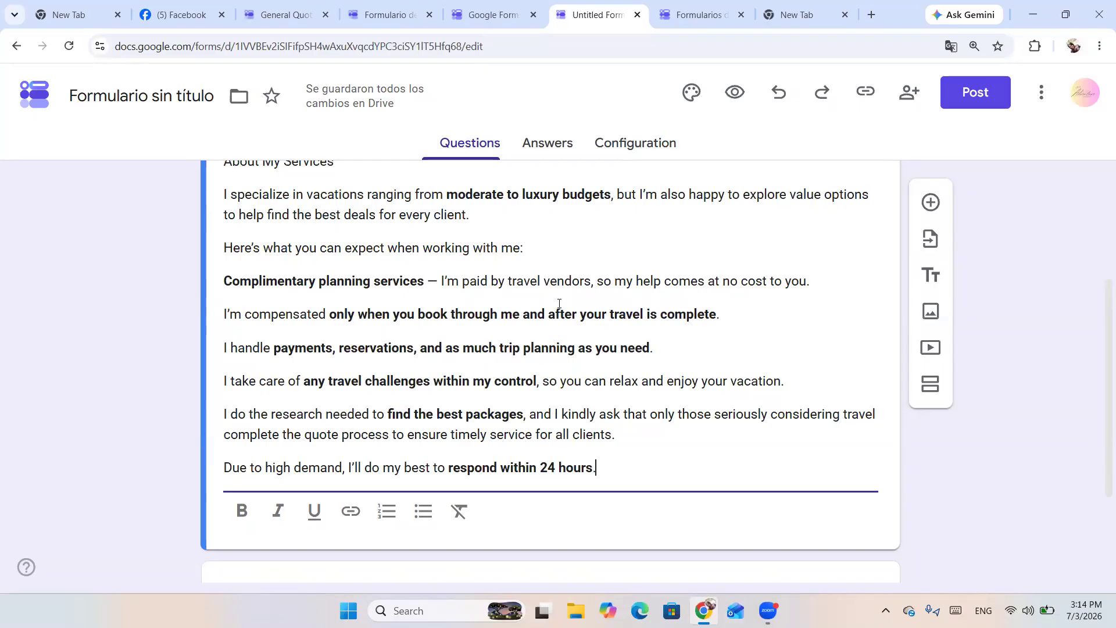
pyautogui.moveTo(691, 282); pyautogui.dragTo(820, 279)
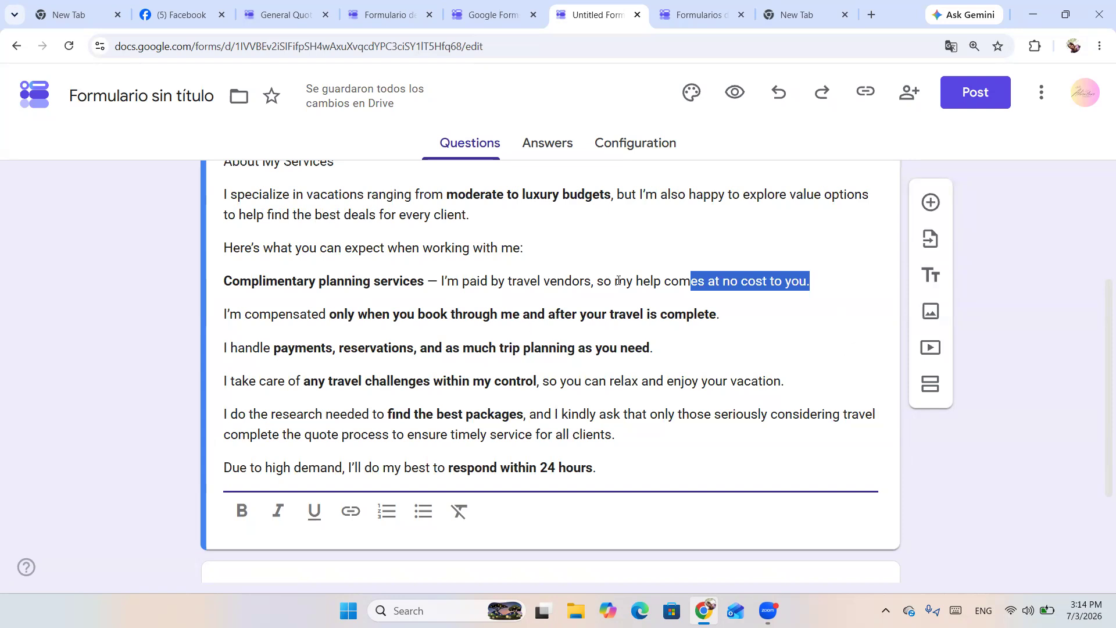
pyautogui.scroll(-1, 733, 346)
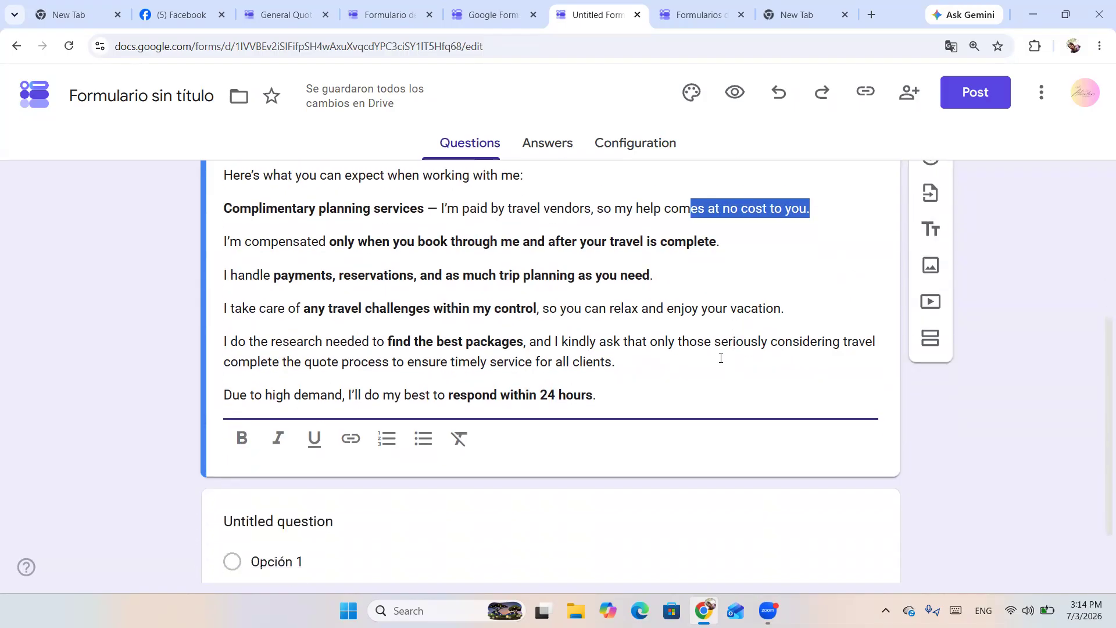
pyautogui.scroll(-1, 552, 346)
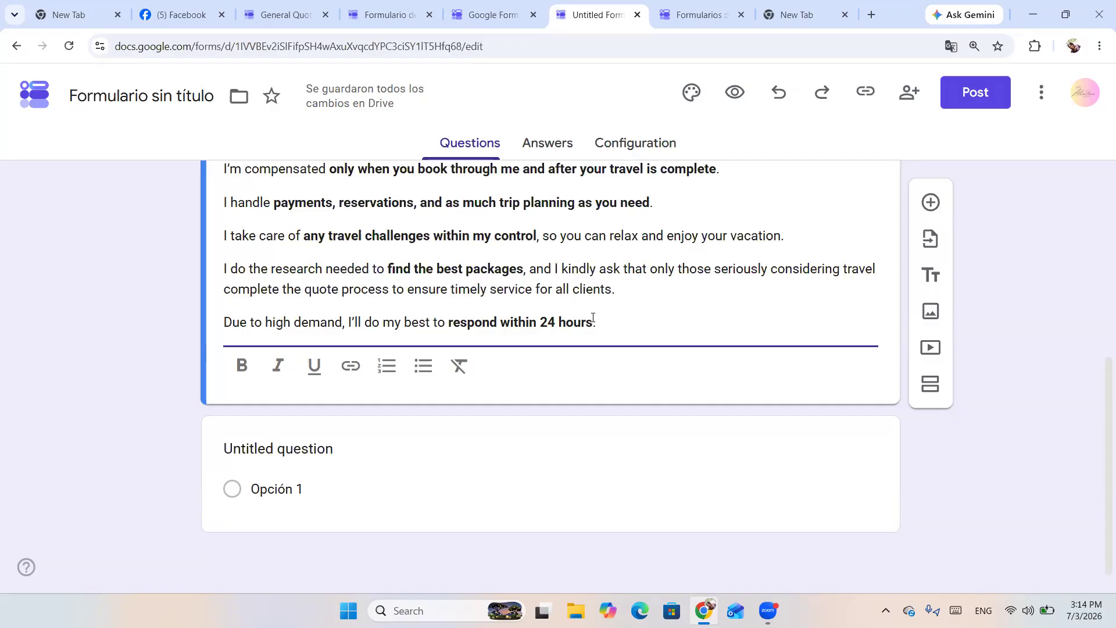
pyautogui.scroll(2, 411, 277)
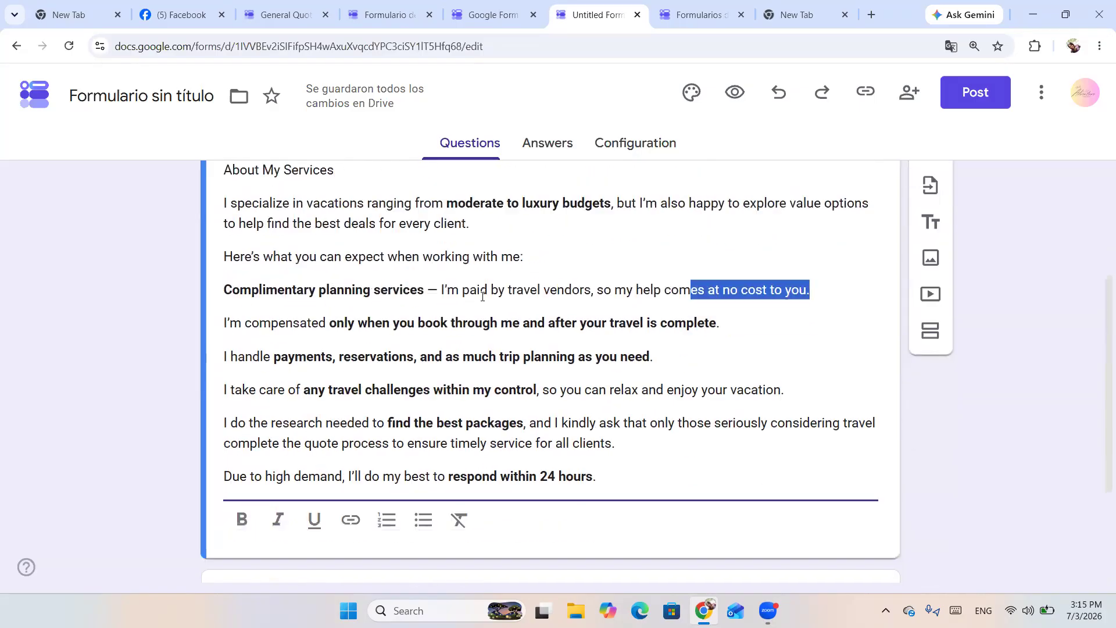
pyautogui.scroll(-2, 413, 319)
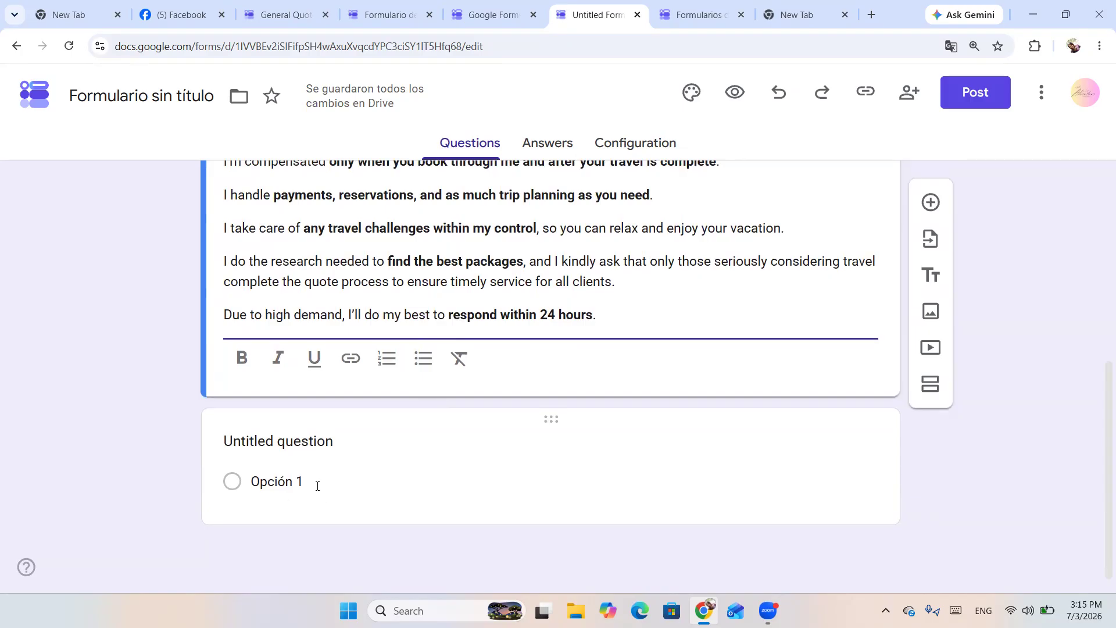
# Check the first questions in the General Quote form and enter "Name" as the first option of the new form's untitled question.
pyautogui.click(285, 14)
pyautogui.scroll(1, 499, 350)
pyautogui.scroll(-7, 499, 352)
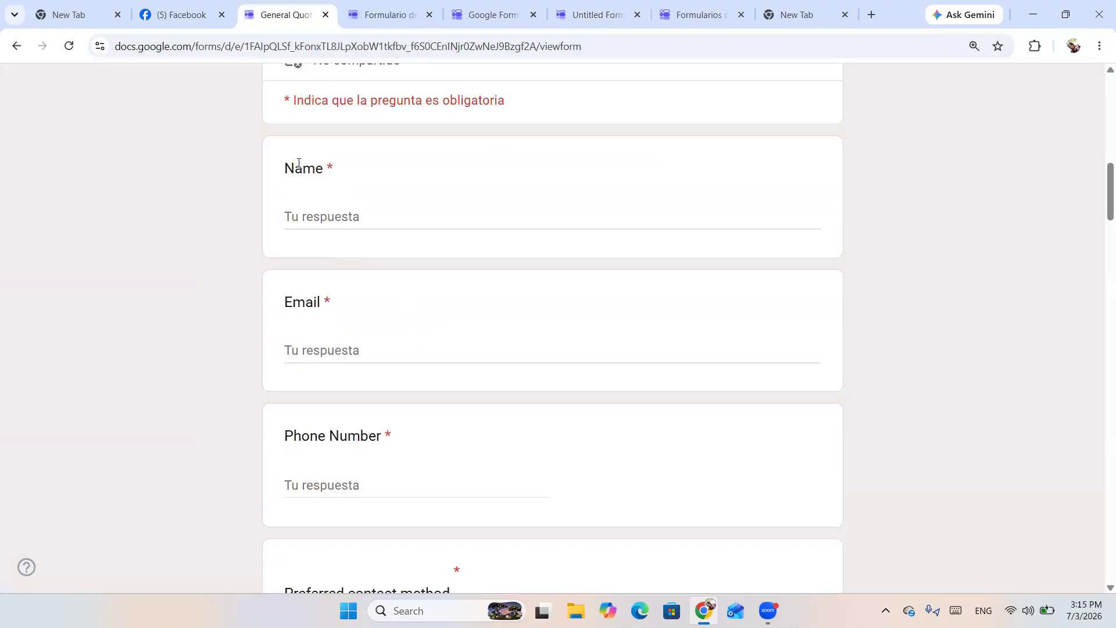
pyautogui.scroll(-2, 378, 349)
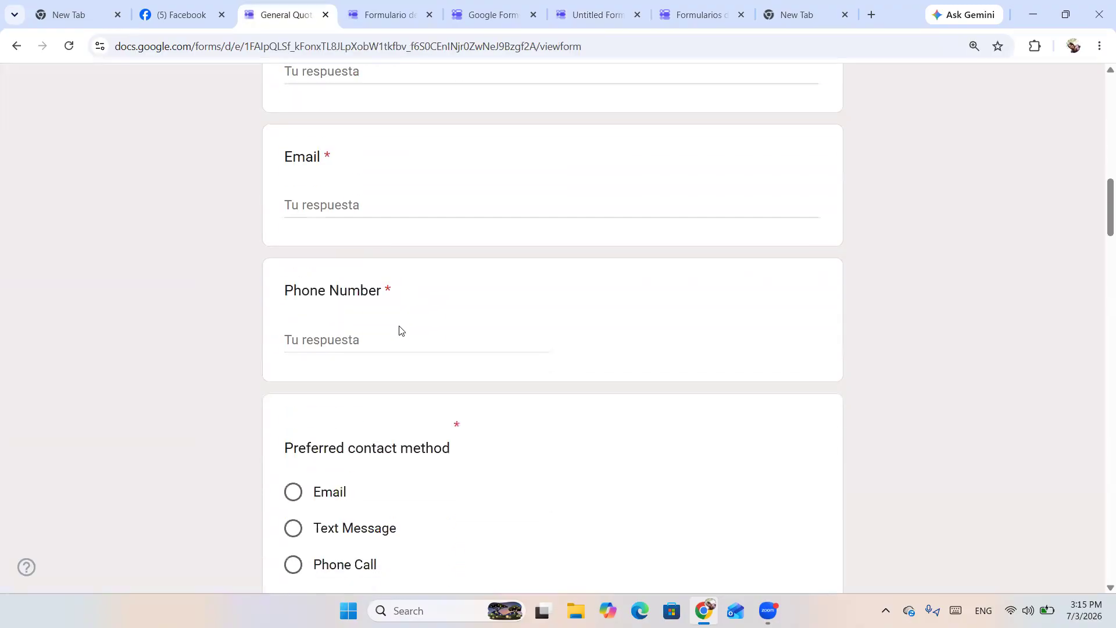
pyautogui.click(593, 10)
pyautogui.click(285, 486)
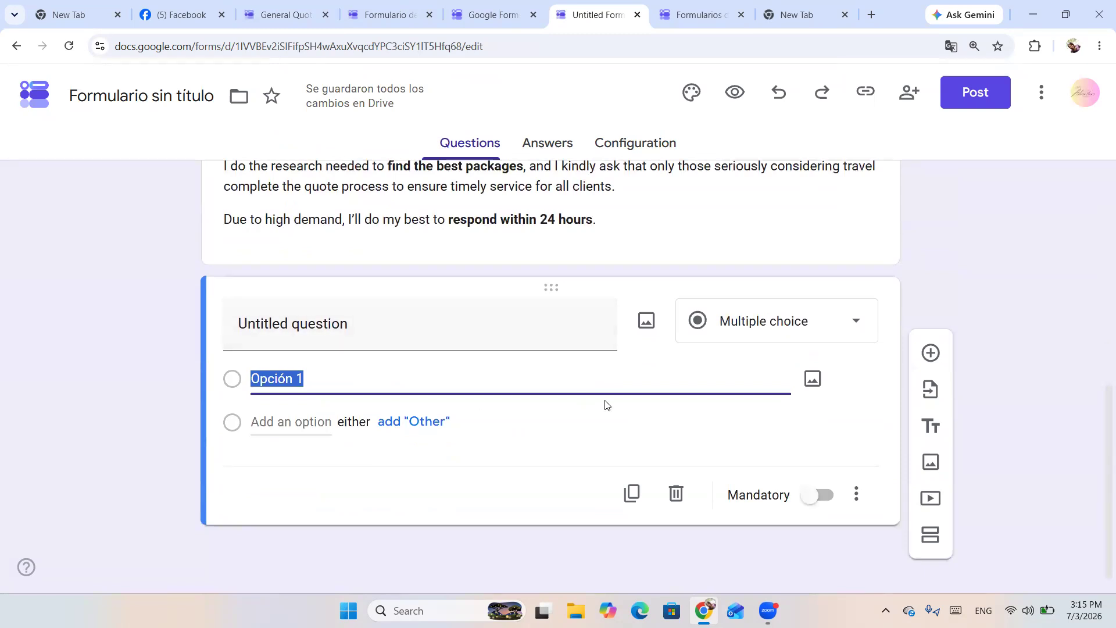
pyautogui.write('No')
pyautogui.press('BackSpace')
pyautogui.write('am')
pyautogui.press('BackSpace')
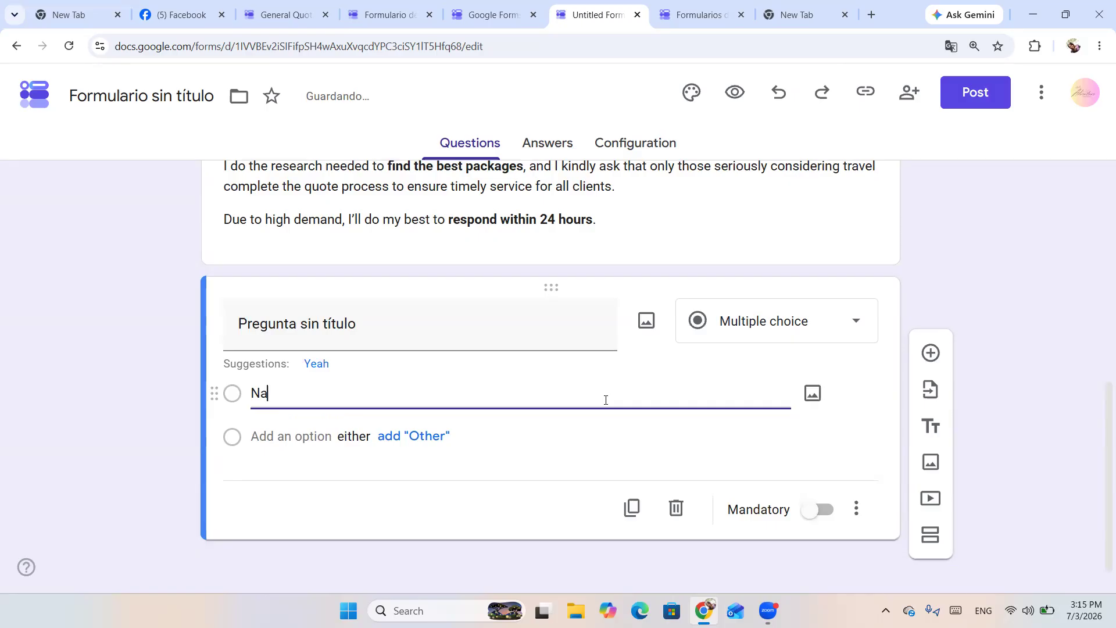
pyautogui.write('ne')
pyautogui.press('BackSpace')
pyautogui.write('me')
# Move the text "Name" from the first option into the question's title.
pyautogui.moveTo(286, 394); pyautogui.dragTo(236, 400)
pyautogui.hotkey('ctrl', 'c')
pyautogui.press('BackSpace')
pyautogui.click(307, 335)
pyautogui.hotkey('ctrl', 'v')
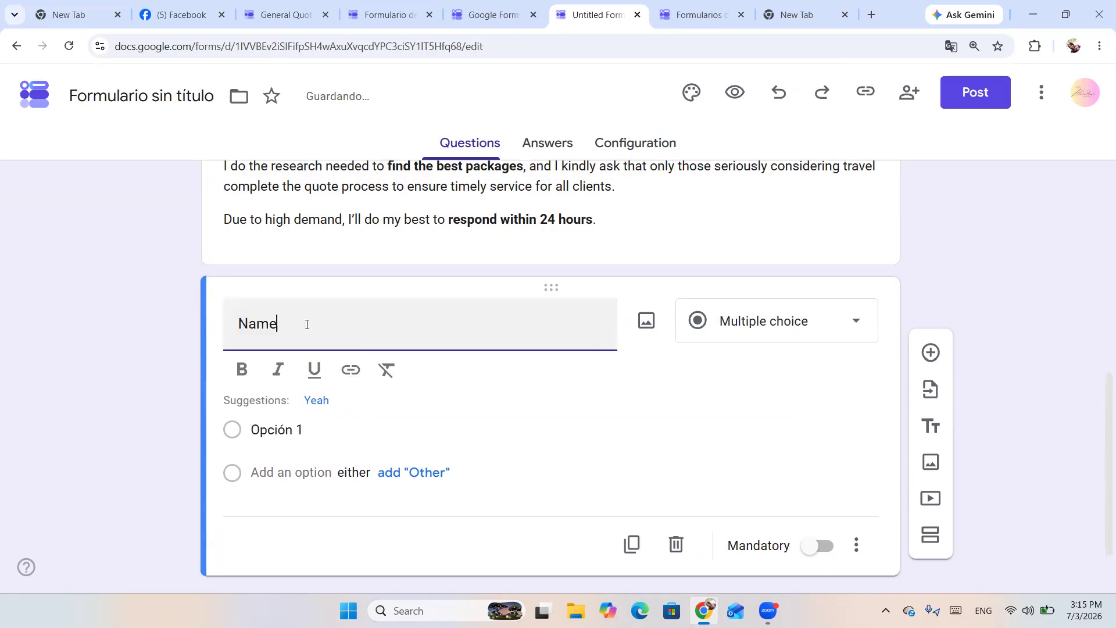
# Set the Name question's type to Short answer, look over the other question types, and make the question mandatory.
pyautogui.click(817, 331)
pyautogui.click(583, 337)
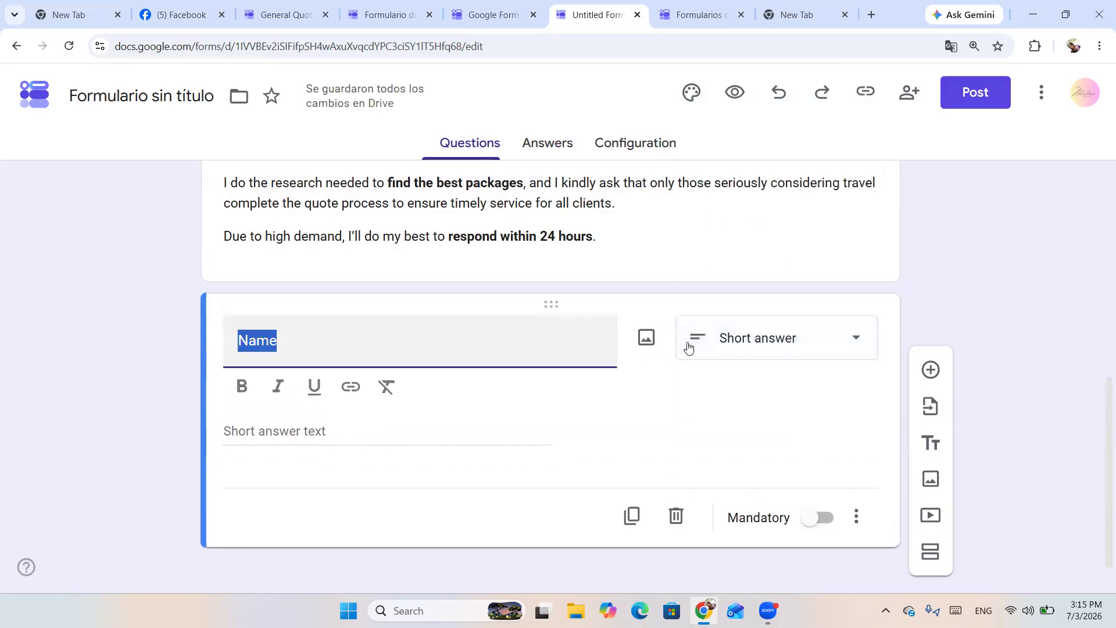
pyautogui.click(841, 340)
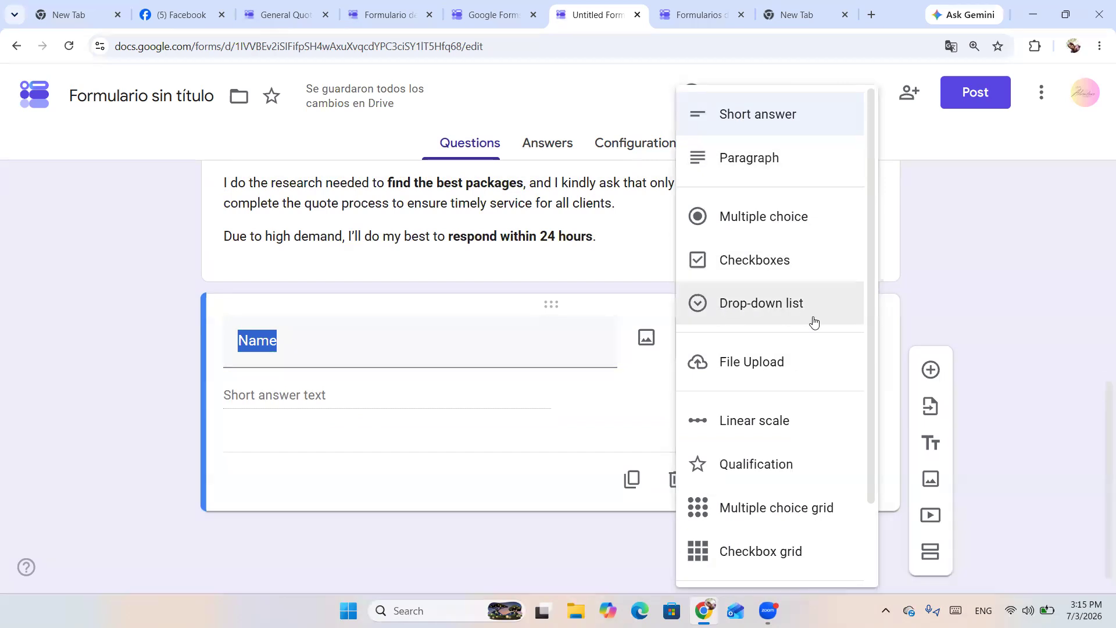
pyautogui.click(506, 330)
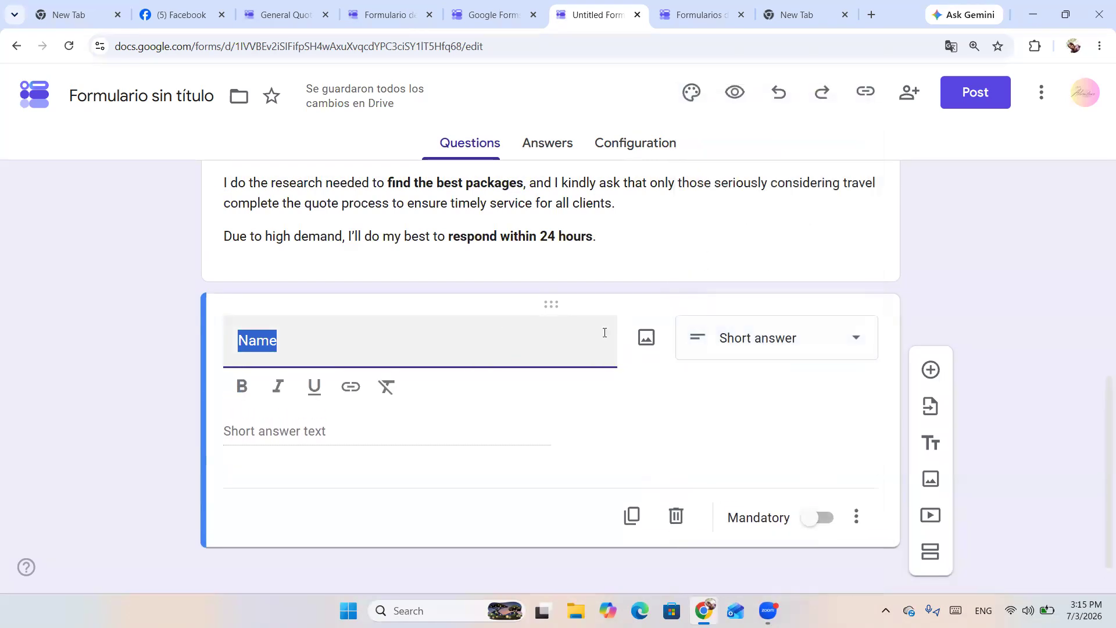
pyautogui.scroll(-1, 689, 341)
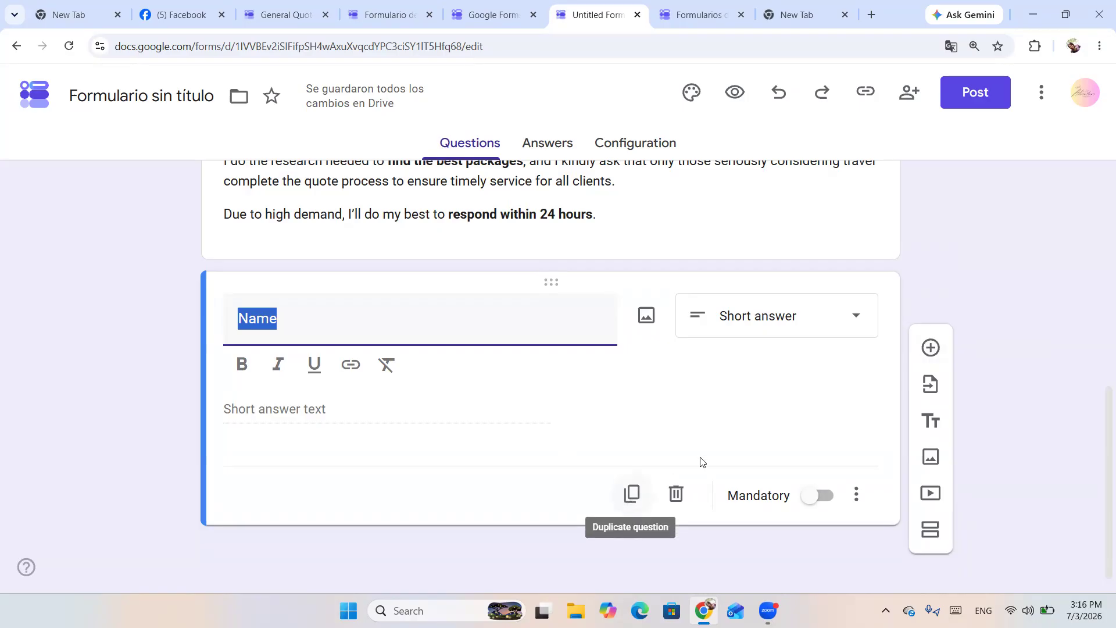
pyautogui.click(817, 497)
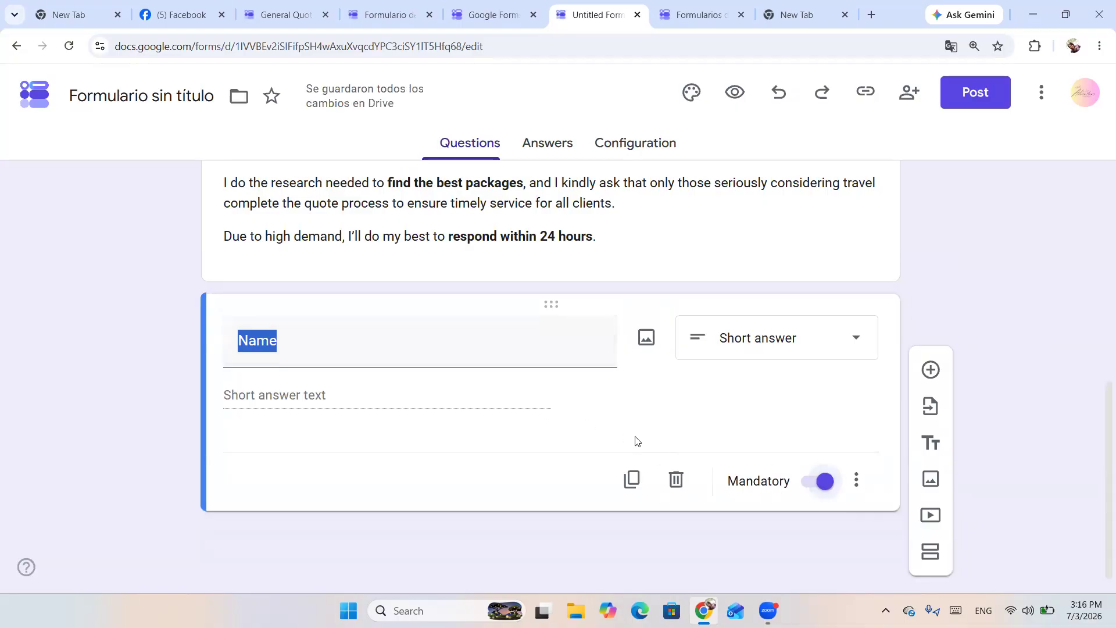
# Duplicate the Name question and retitle the copy "Email", copying the title from the General Quote form.
pyautogui.click(631, 476)
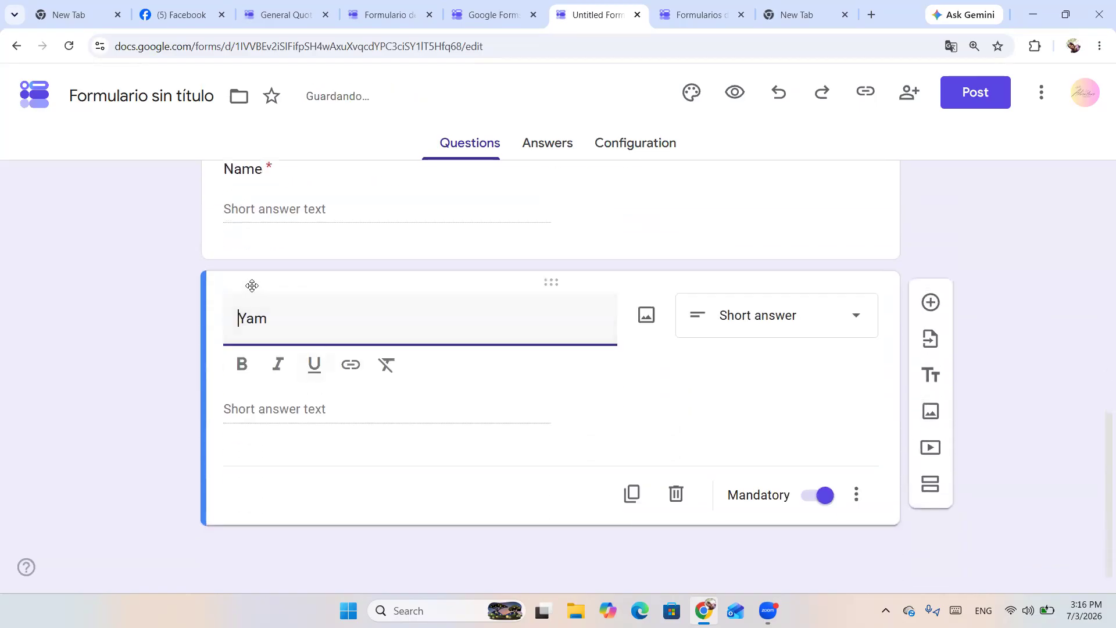
pyautogui.click(254, 13)
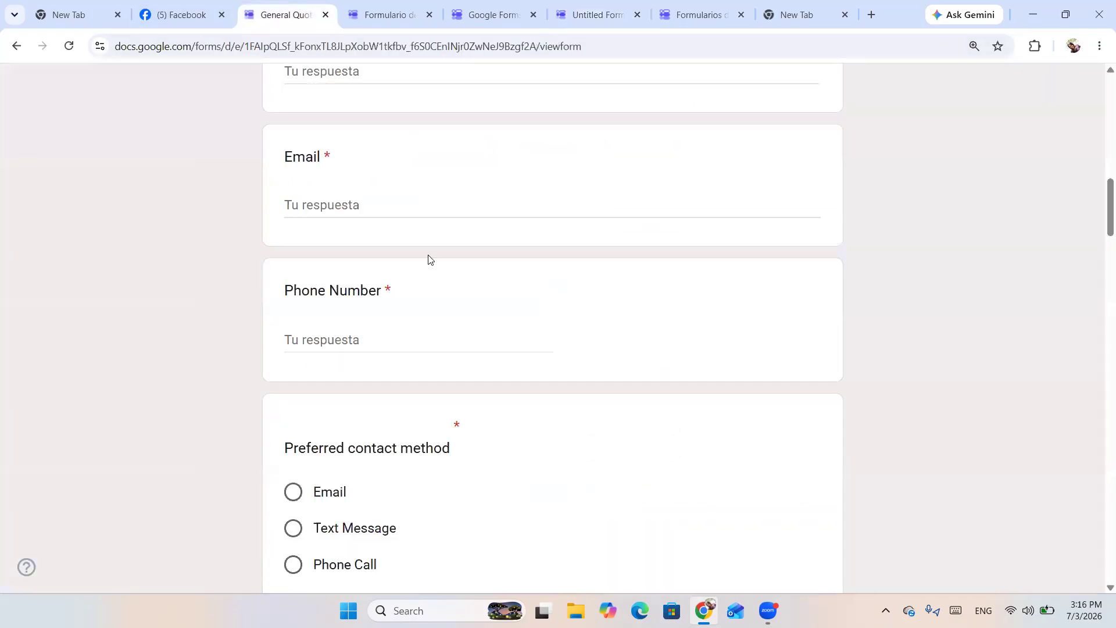
pyautogui.doubleClick(299, 156)
pyautogui.hotkey('ctrl', 'c')
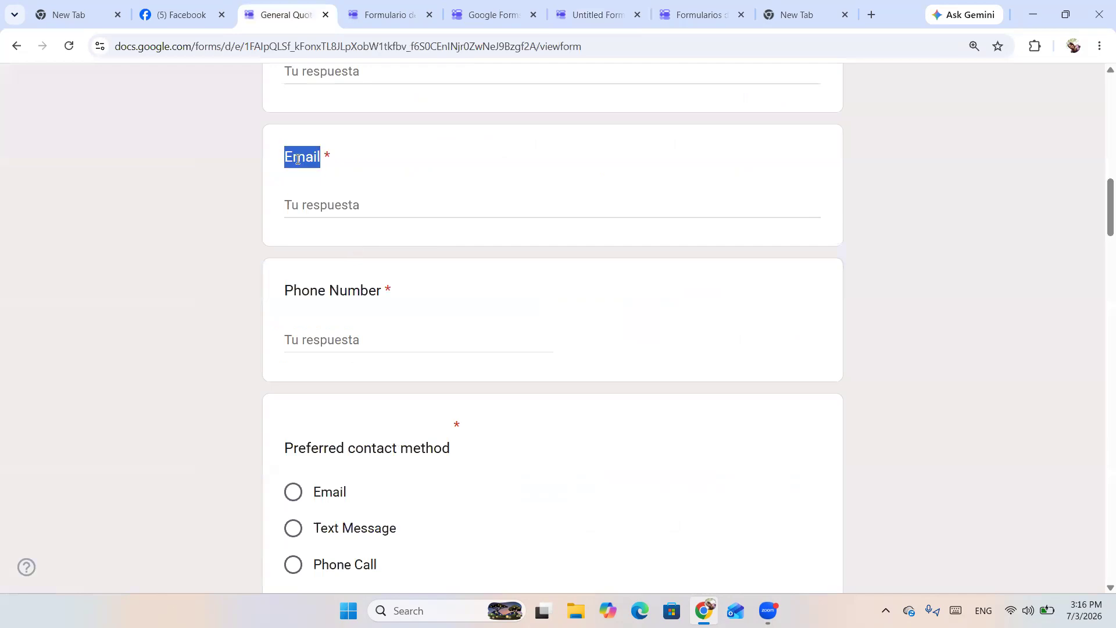
pyautogui.click(587, 12)
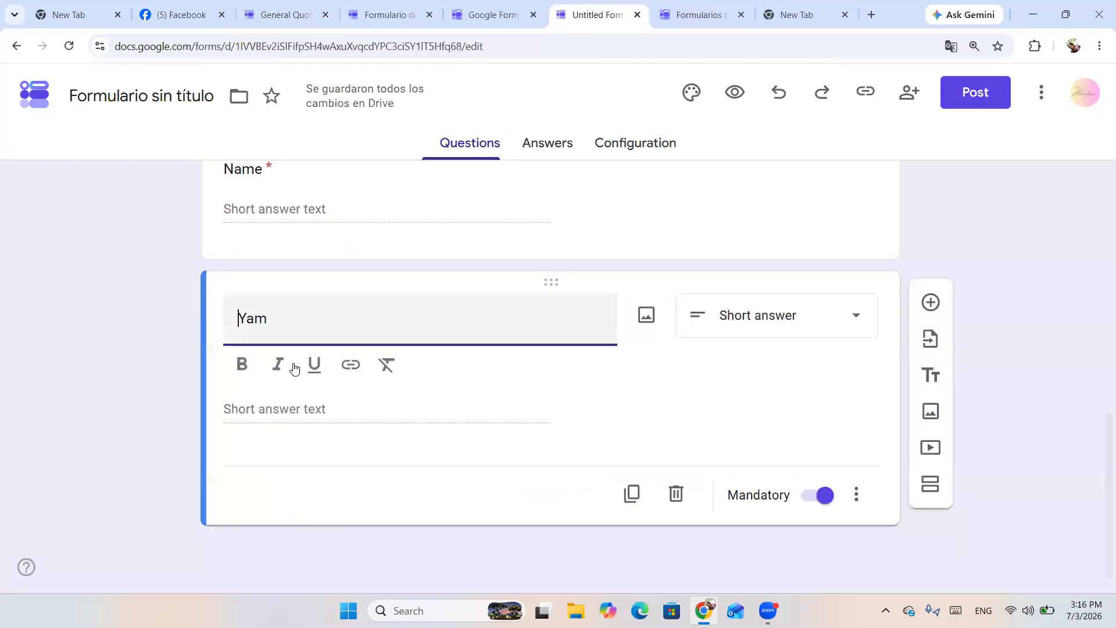
pyautogui.doubleClick(253, 321)
pyautogui.hotkey('ctrl', 'v')
# Duplicate the Email question and copy the "Phone Number" question title from the General Quote form.
pyautogui.click(632, 494)
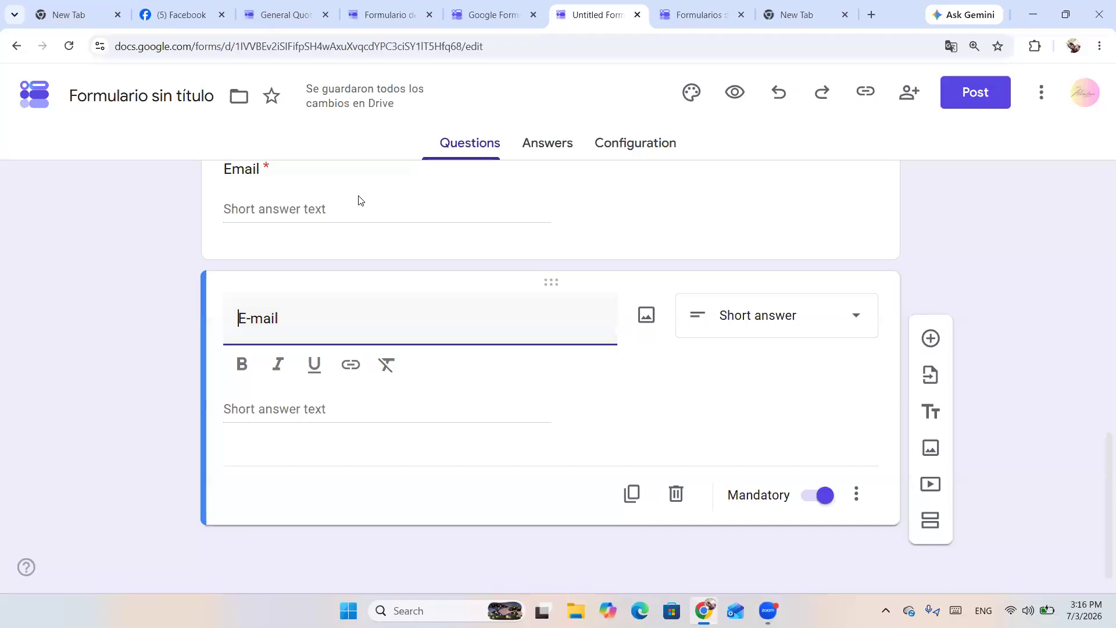
pyautogui.click(312, 5)
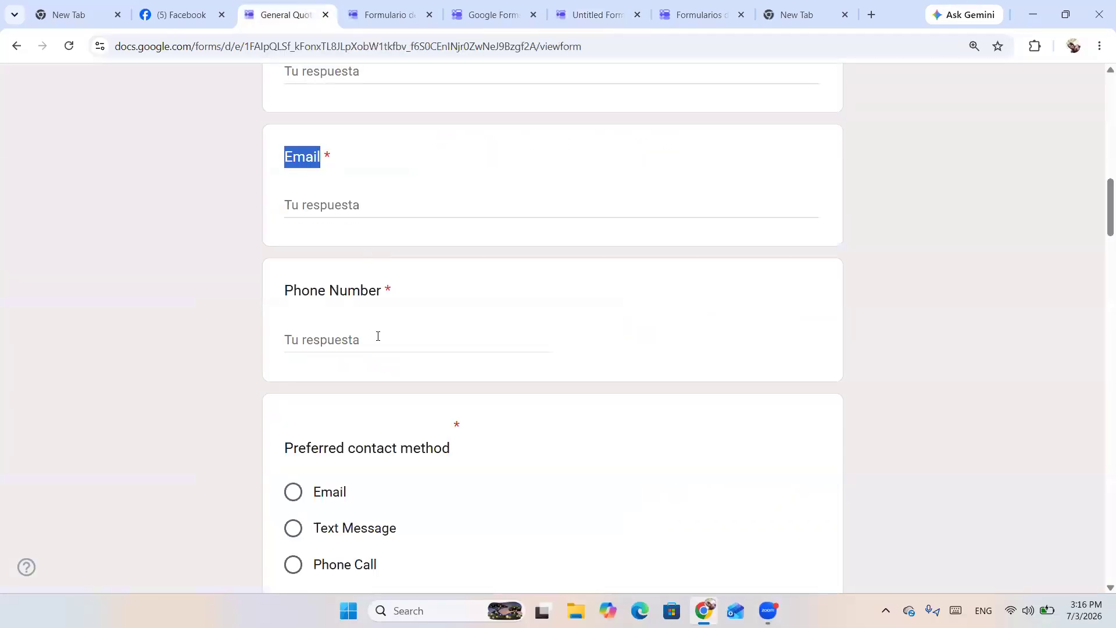
pyautogui.click(387, 289)
pyautogui.moveTo(388, 289); pyautogui.dragTo(282, 301)
pyautogui.hotkey('ctrl', 'c')
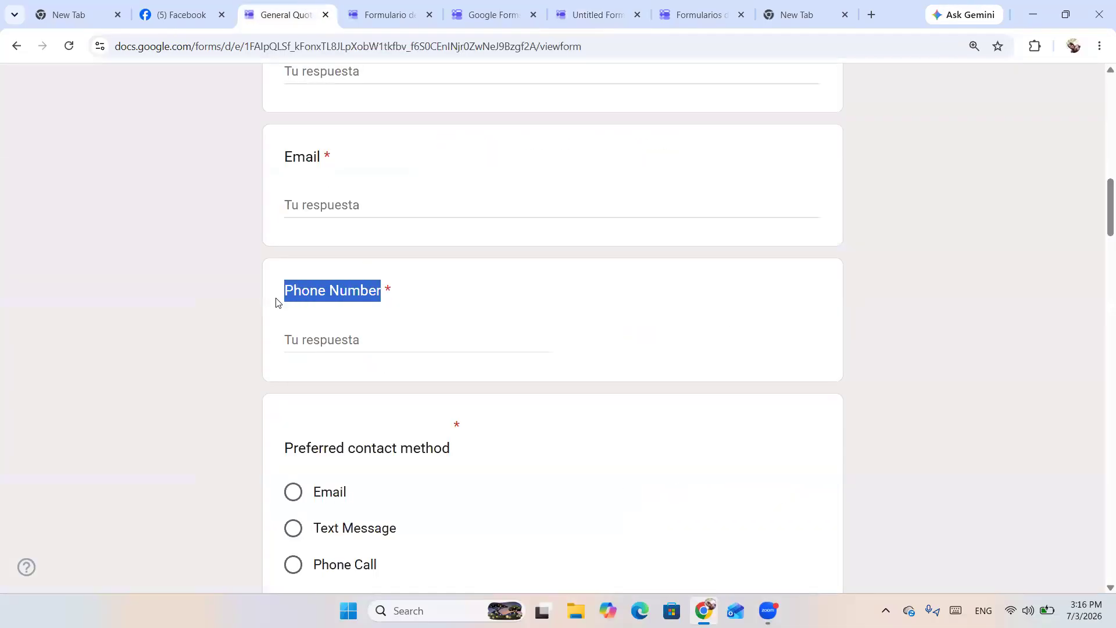
# Replace the entire title of the duplicated Email question in the new form with the copied text "Phone Number".
pyautogui.click(577, 4)
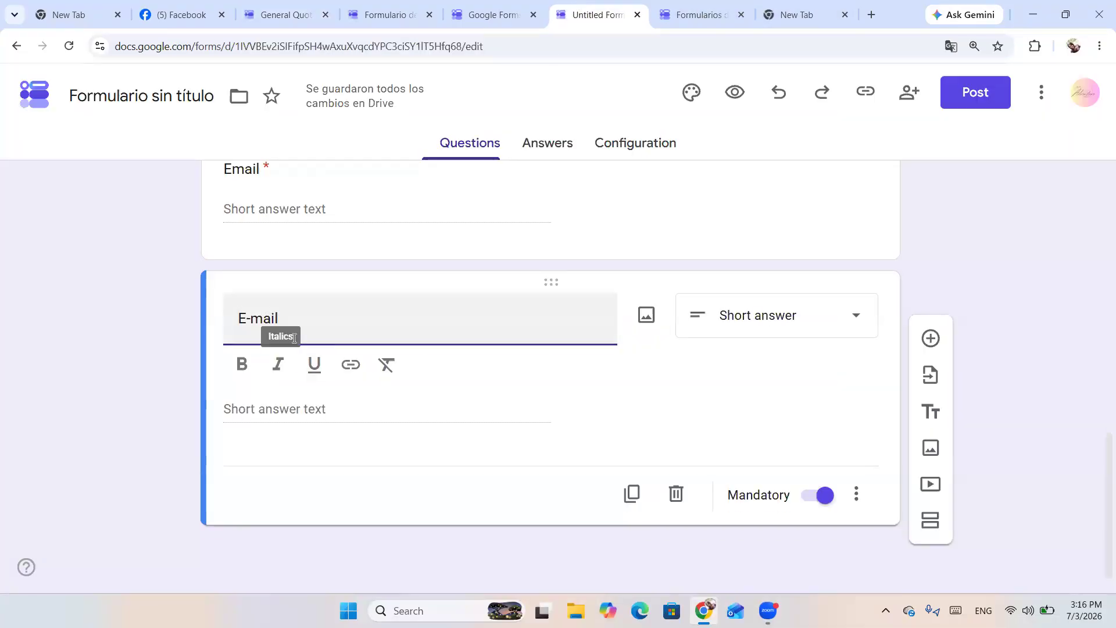
pyautogui.hotkey('ctrl', 'v')
pyautogui.moveTo(337, 318); pyautogui.dragTo(236, 318)
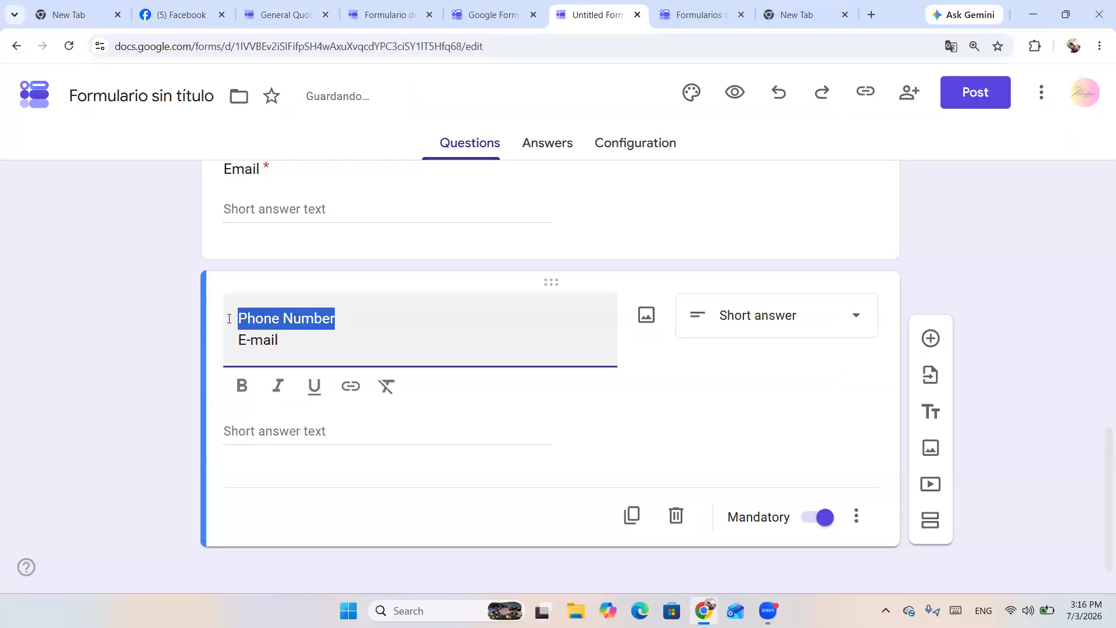
pyautogui.press('Delete')
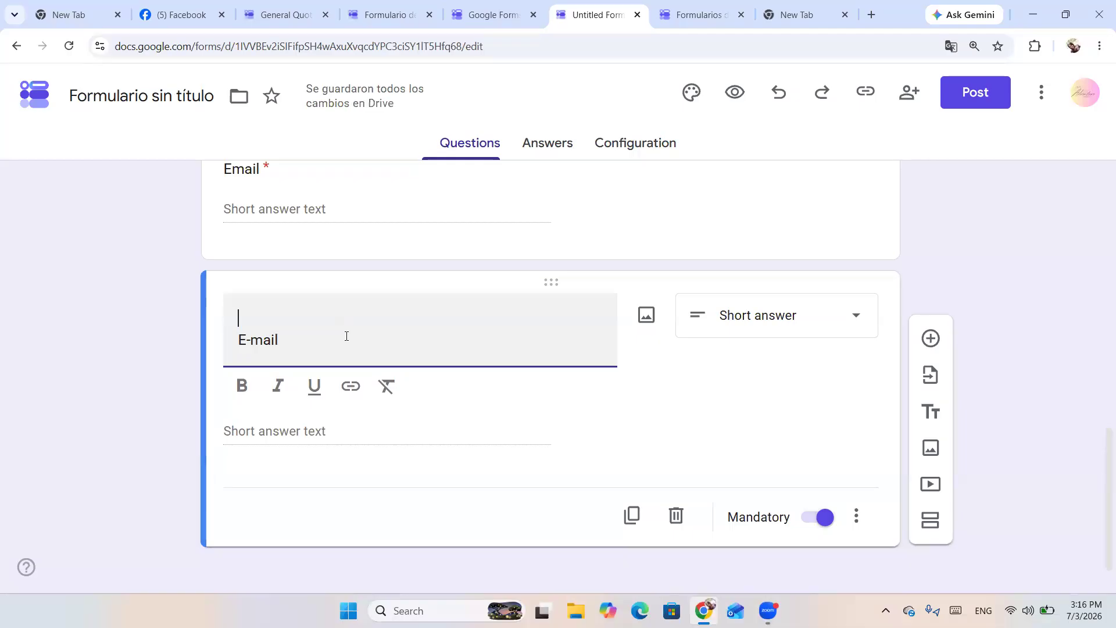
pyautogui.press('Delete')
pyautogui.scroll(3, 394, 348)
pyautogui.scroll(-3, 301, 477)
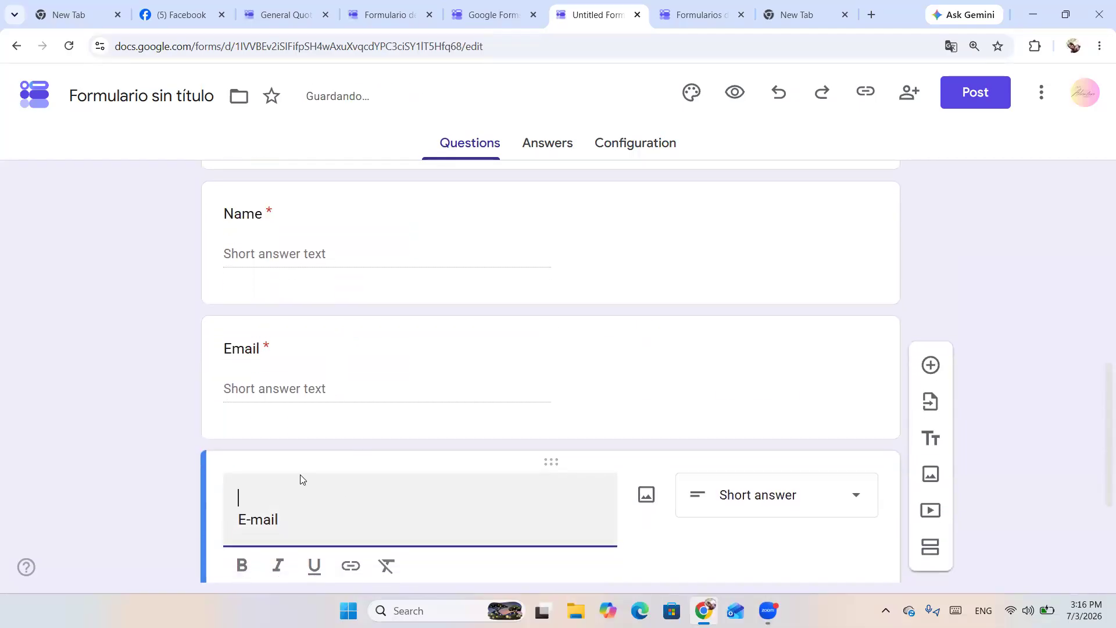
pyautogui.click(305, 329)
pyautogui.hotkey('ctrl', 'a')
pyautogui.hotkey('ctrl', 'v')
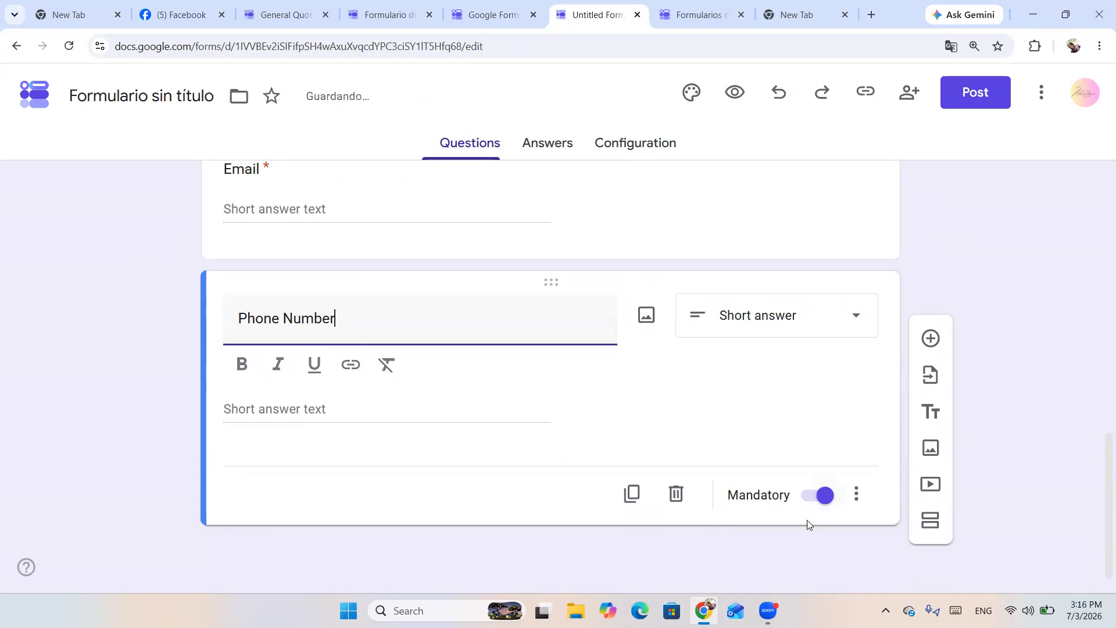
# Add a Multiple choice question titled "Preferred contact method" after Phone Number, taking the title from the General Quote form without the asterisk.
pyautogui.click(249, 13)
pyautogui.scroll(-4, 521, 395)
pyautogui.moveTo(461, 231); pyautogui.dragTo(285, 227)
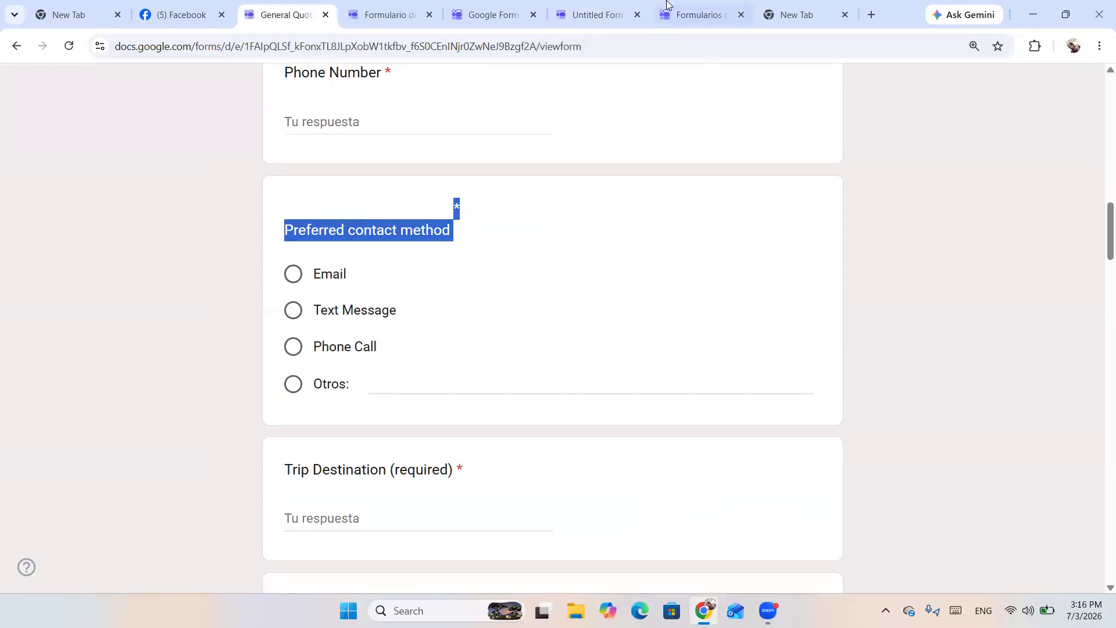
pyautogui.click(695, 15)
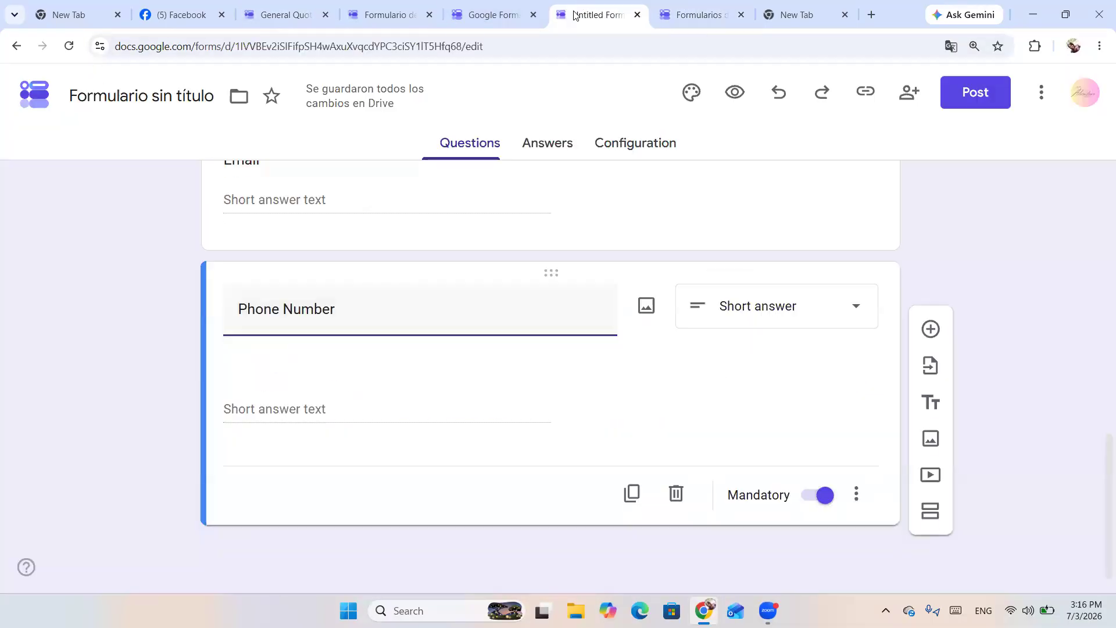
pyautogui.click(587, 15)
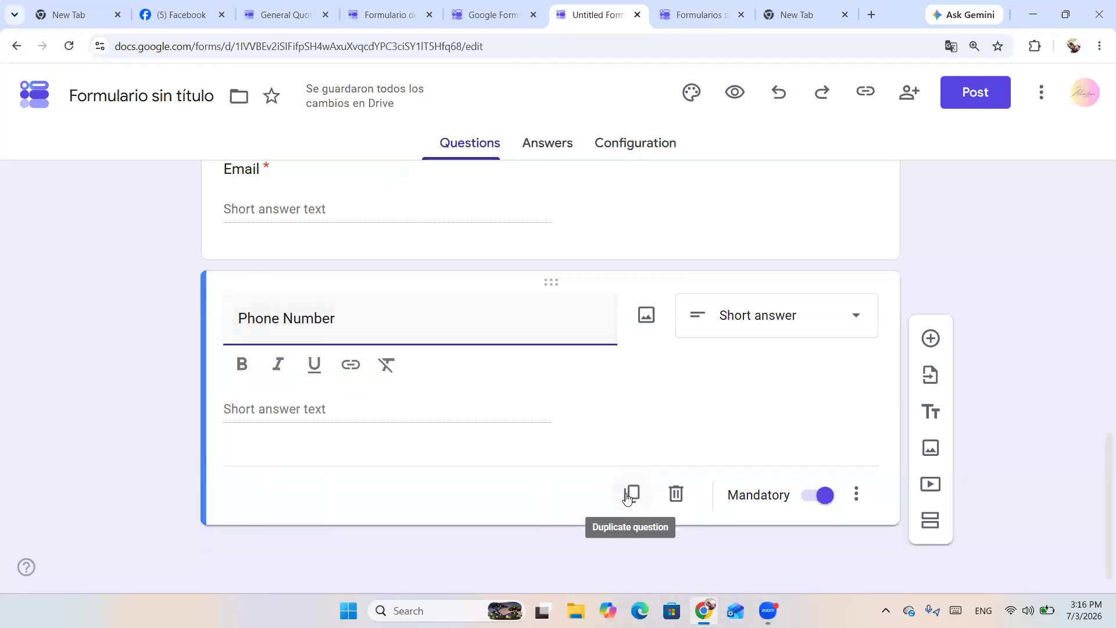
pyautogui.click(927, 347)
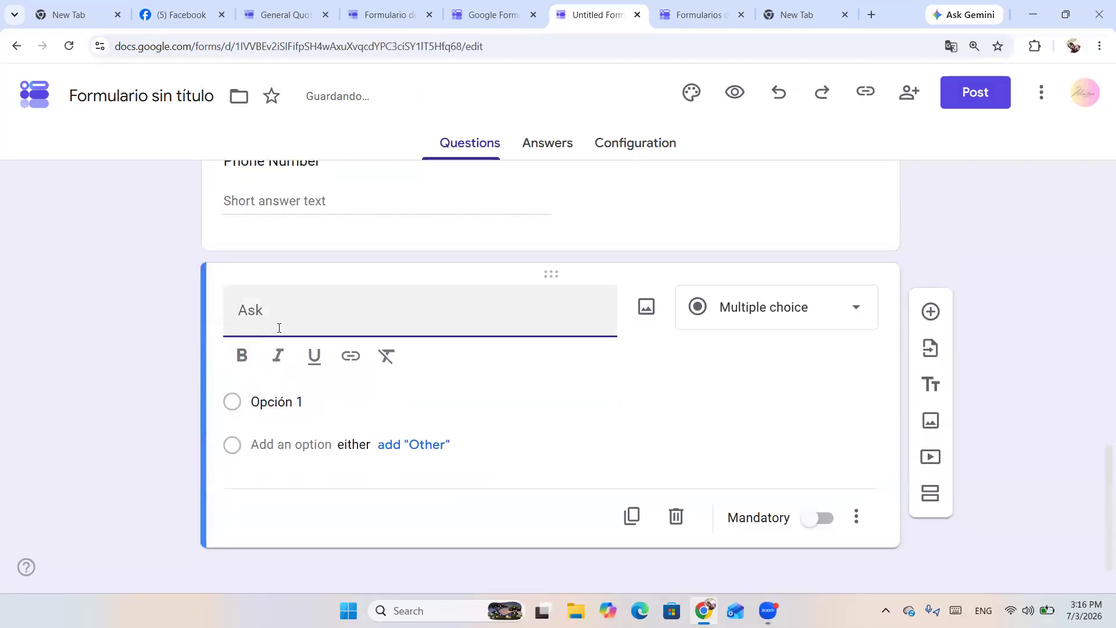
pyautogui.write('Preferred contact method*')
pyautogui.press('BackSpace')
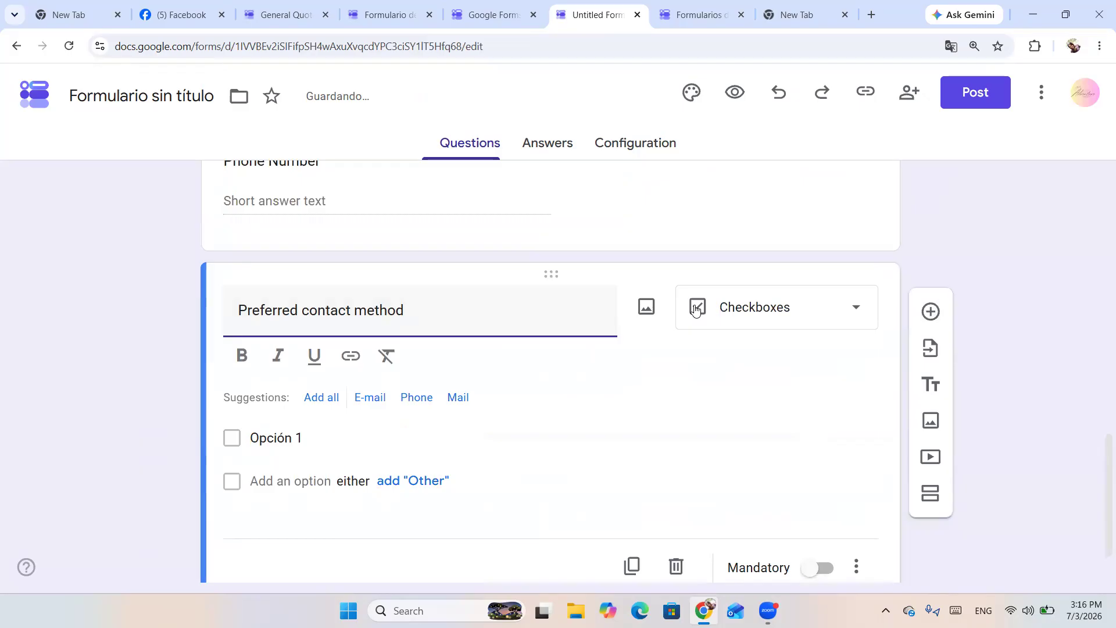
pyautogui.click(756, 300)
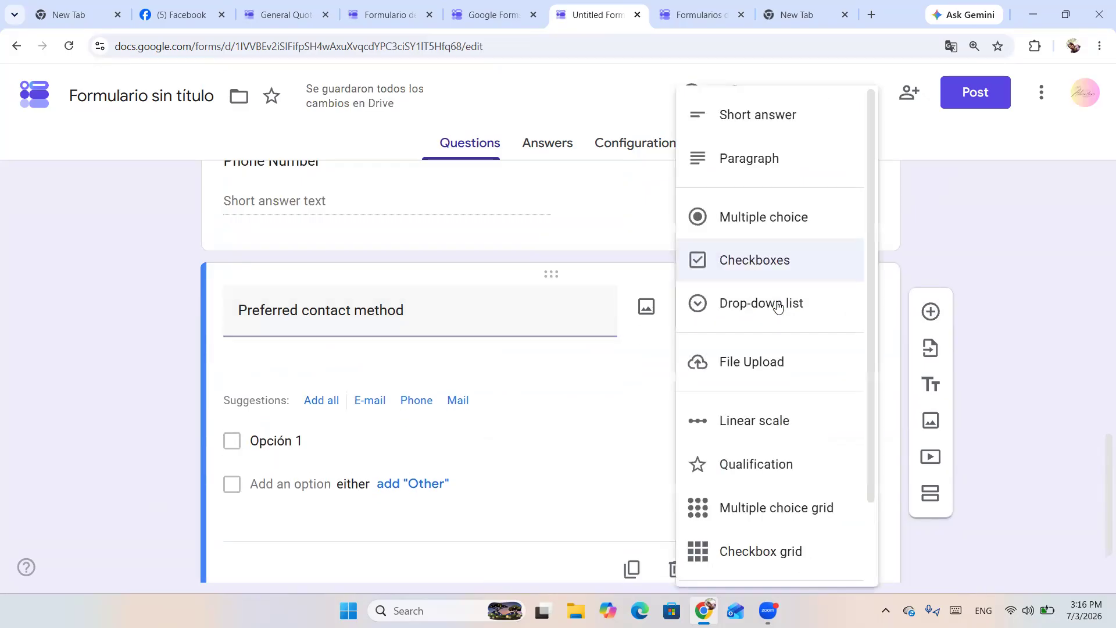
pyautogui.click(765, 218)
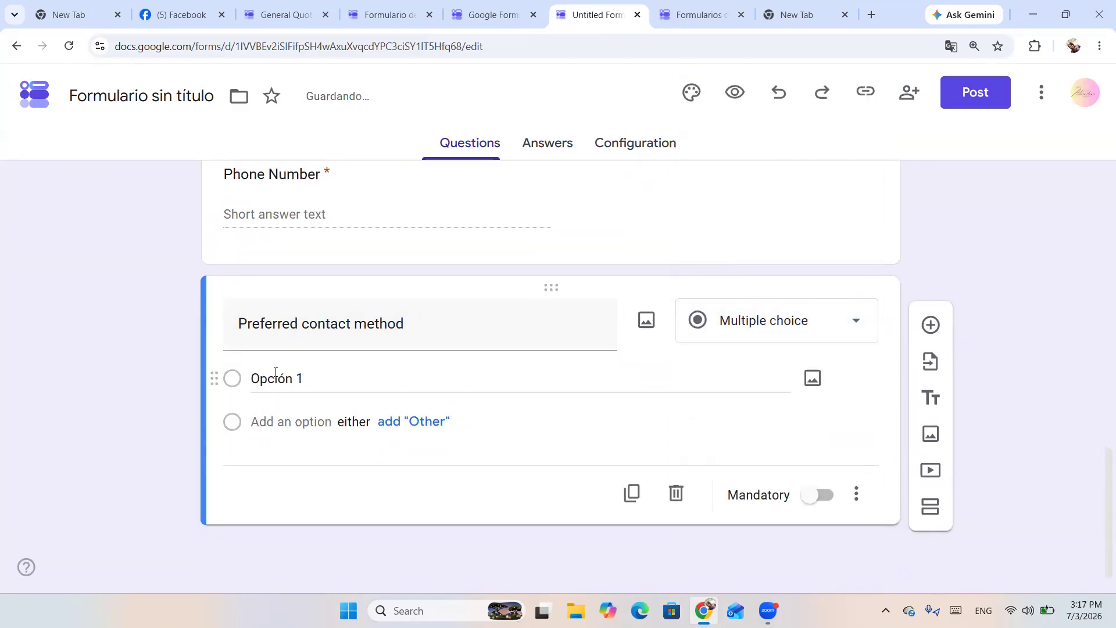
# Give the Preferred contact method question the options "Text", "Email" and "Call", plus an Other option.
pyautogui.click(271, 377)
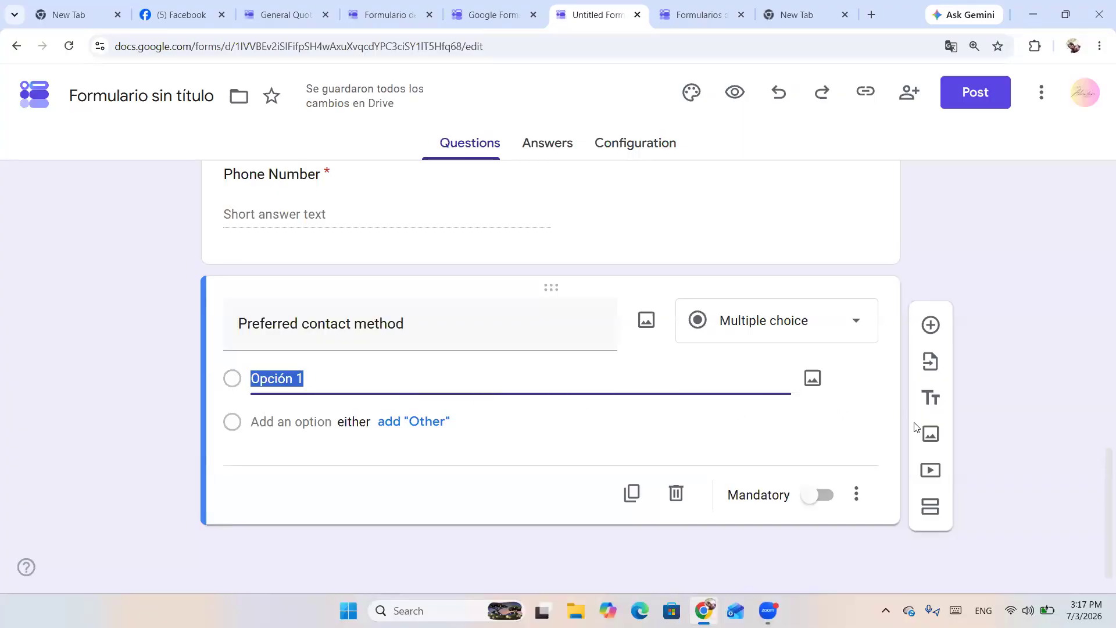
pyautogui.write('TEXT')
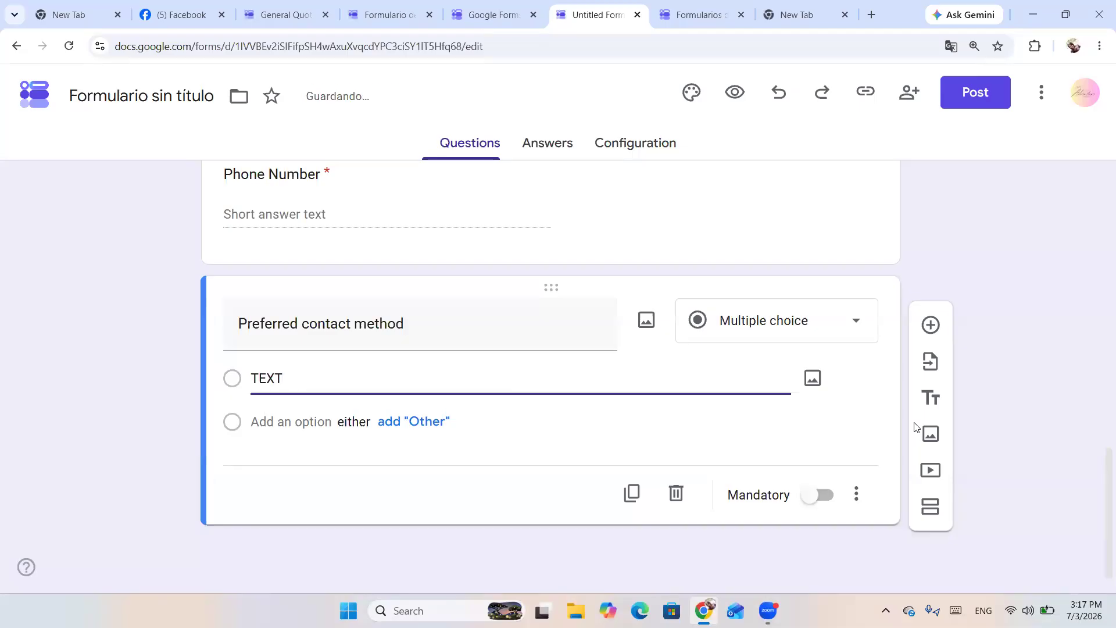
pyautogui.press('BackSpace')
pyautogui.write('ext')
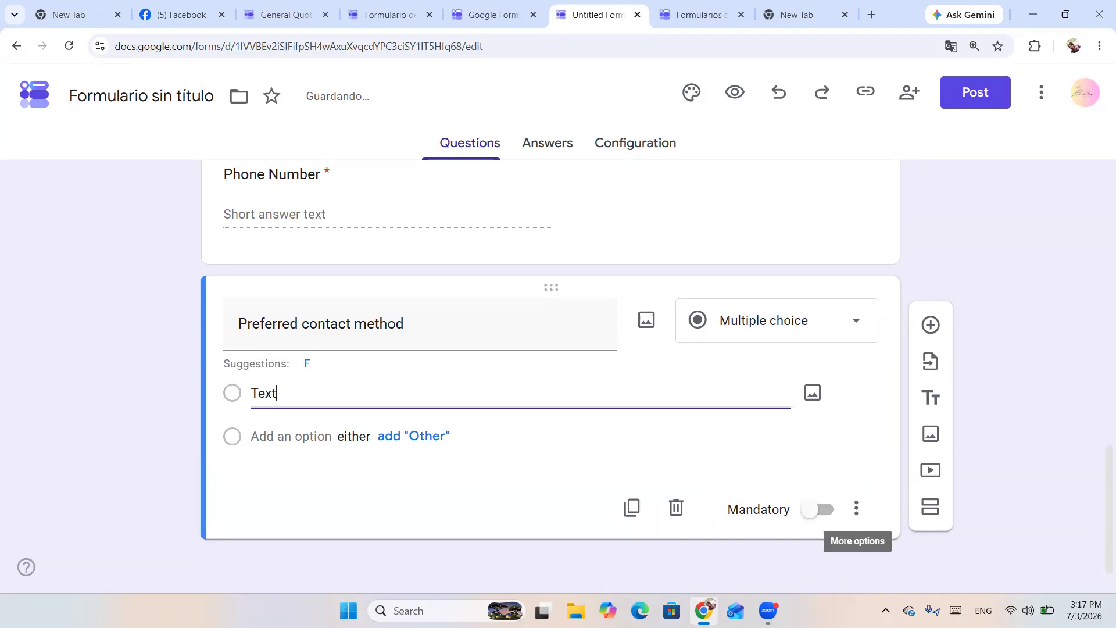
pyautogui.click(283, 437)
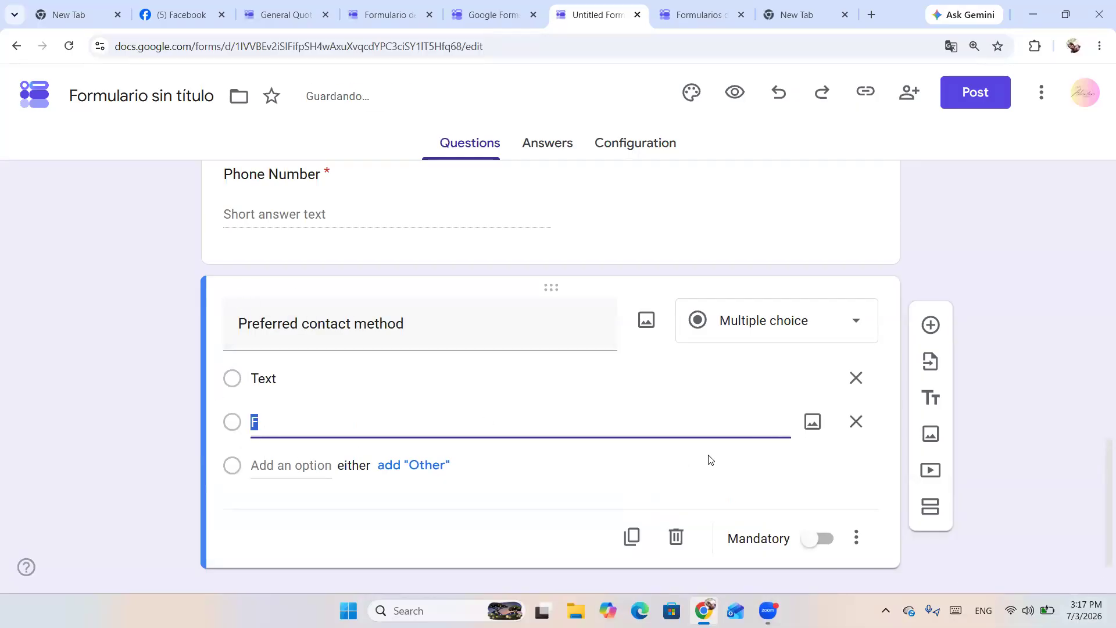
pyautogui.write('Email')
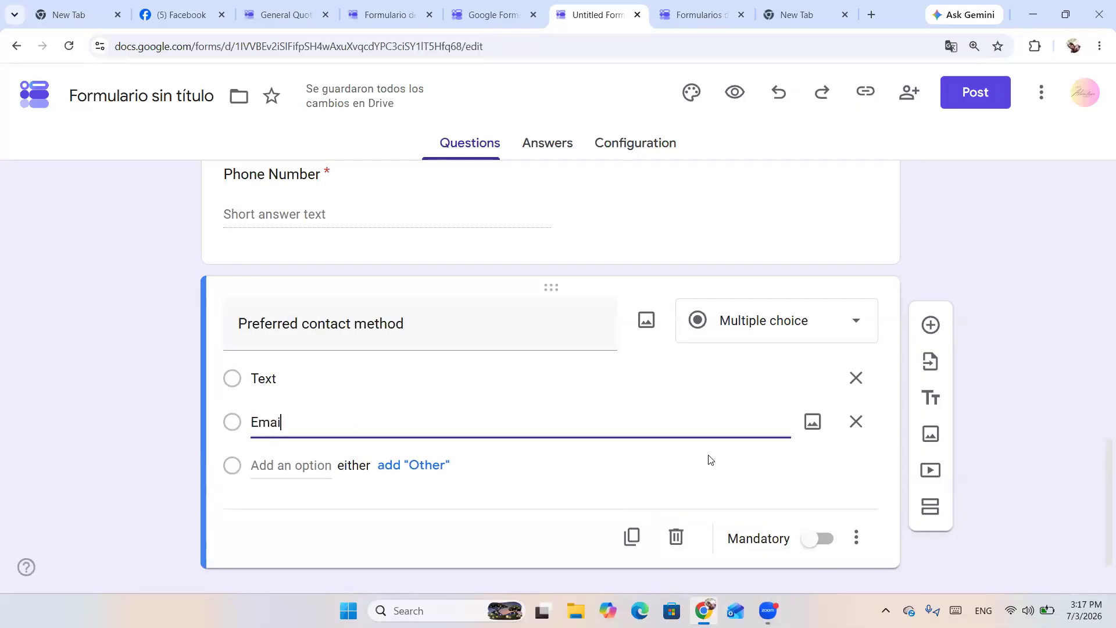
pyautogui.click(281, 466)
pyautogui.write('Call')
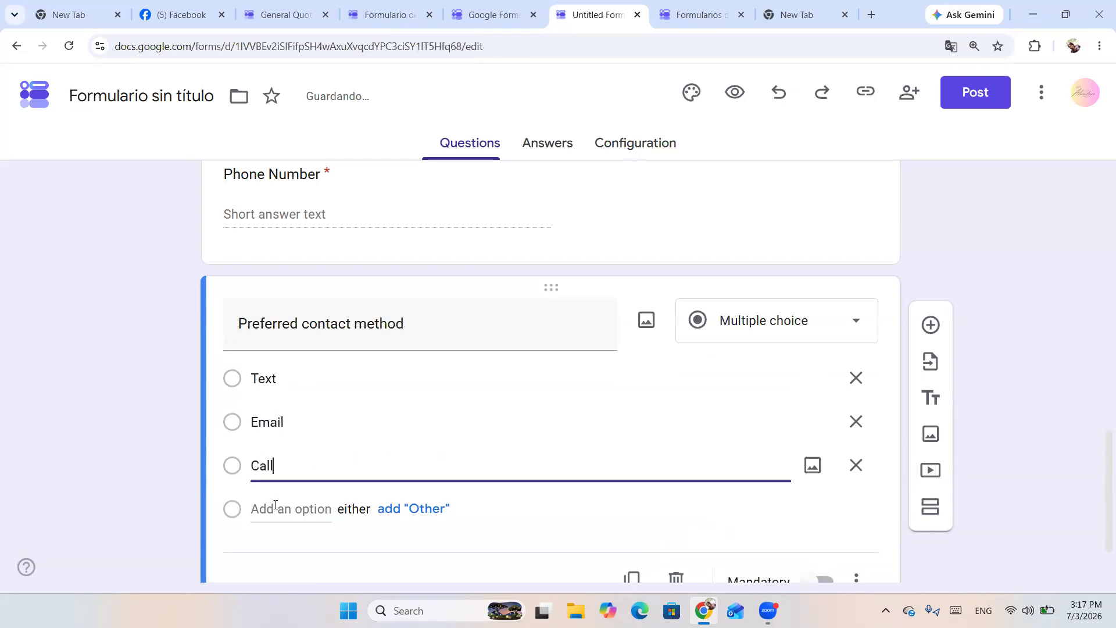
pyautogui.click(413, 509)
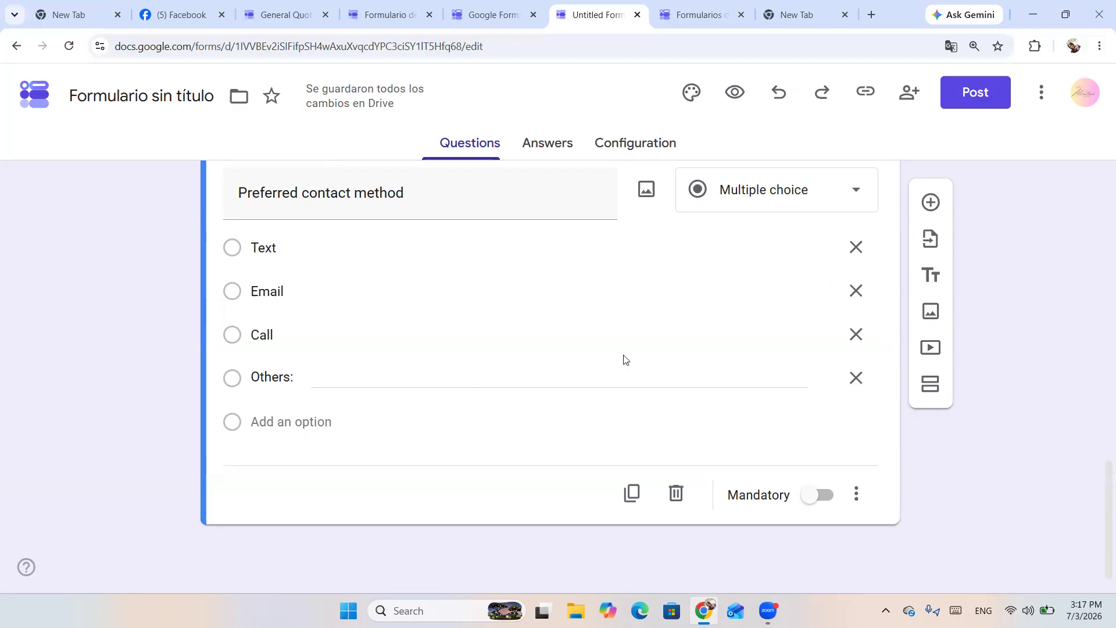
# Add a Paragraph question titled "Trip Destination (required)" after Preferred contact method, copying the title from the General Quote form.
pyautogui.click(316, 5)
pyautogui.scroll(-5, 451, 287)
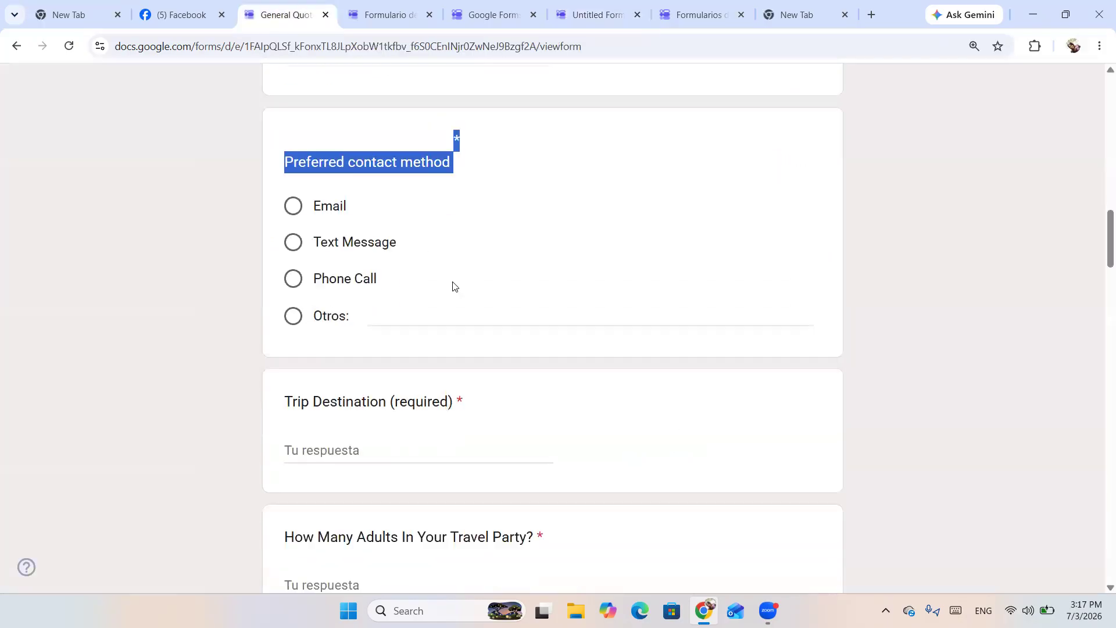
pyautogui.moveTo(451, 179); pyautogui.dragTo(277, 170)
pyautogui.hotkey('ctrl', 'c')
pyautogui.click(388, 8)
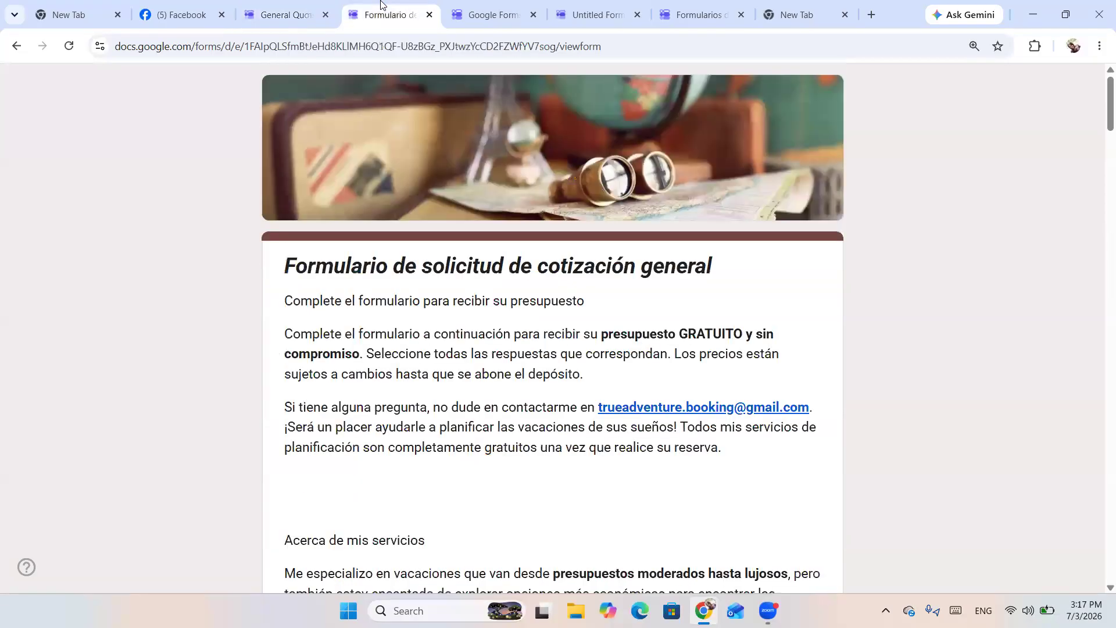
pyautogui.click(494, 8)
pyautogui.click(580, 7)
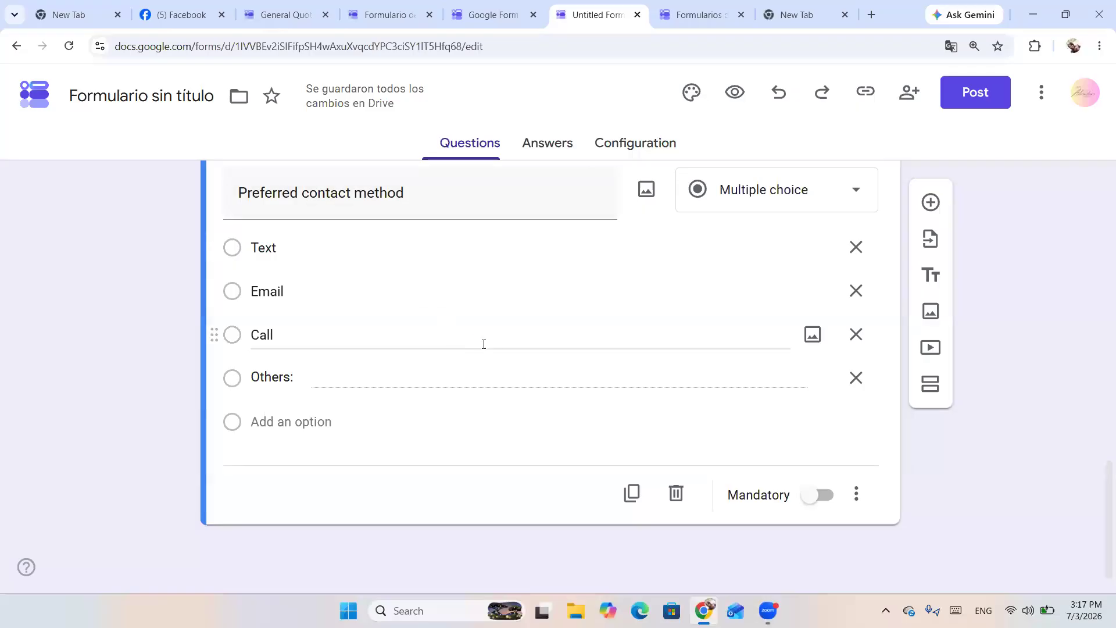
pyautogui.click(931, 203)
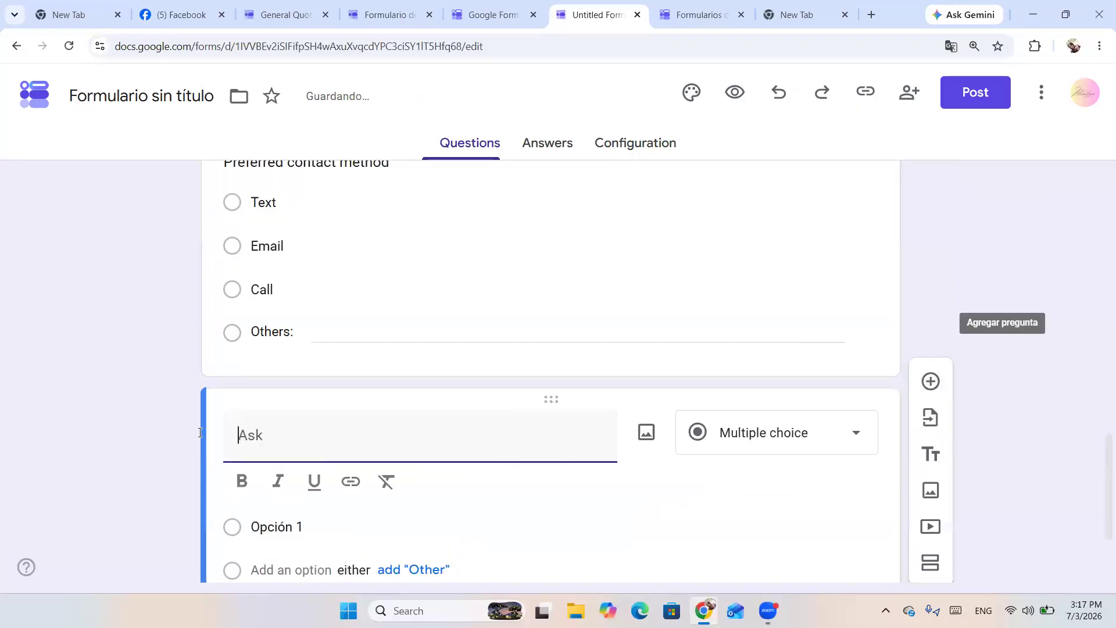
pyautogui.hotkey('ctrl', 'v')
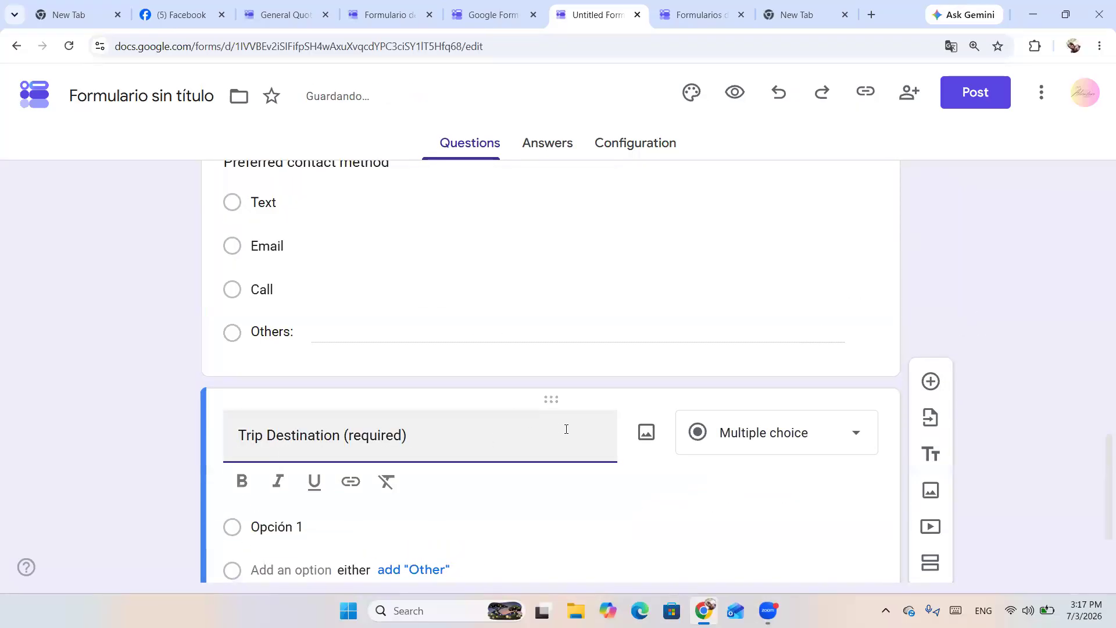
pyautogui.click(777, 289)
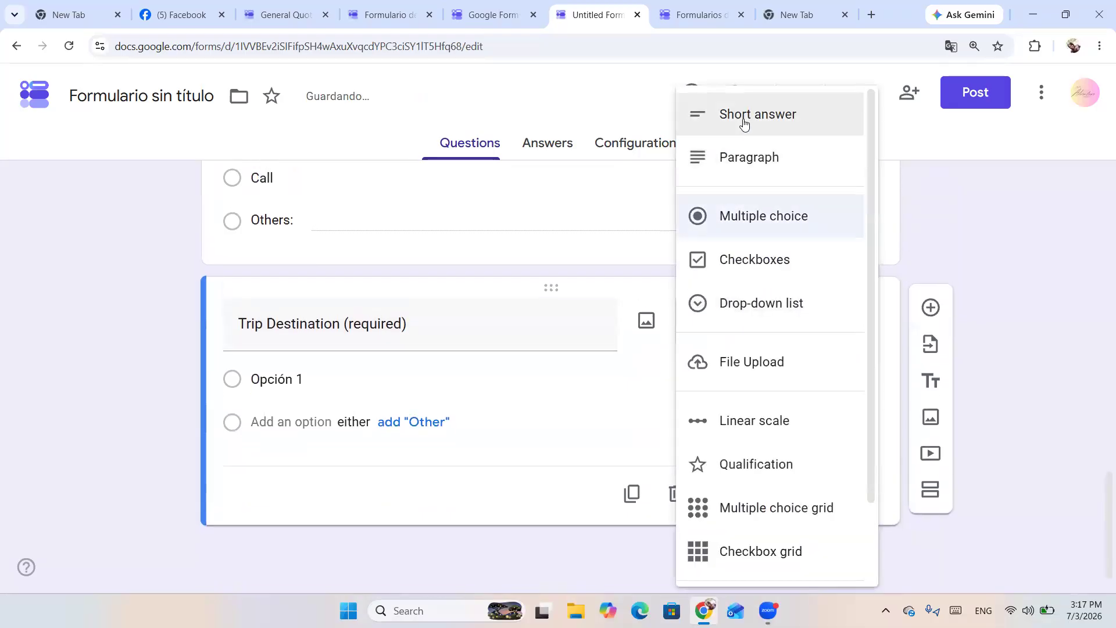
pyautogui.click(748, 162)
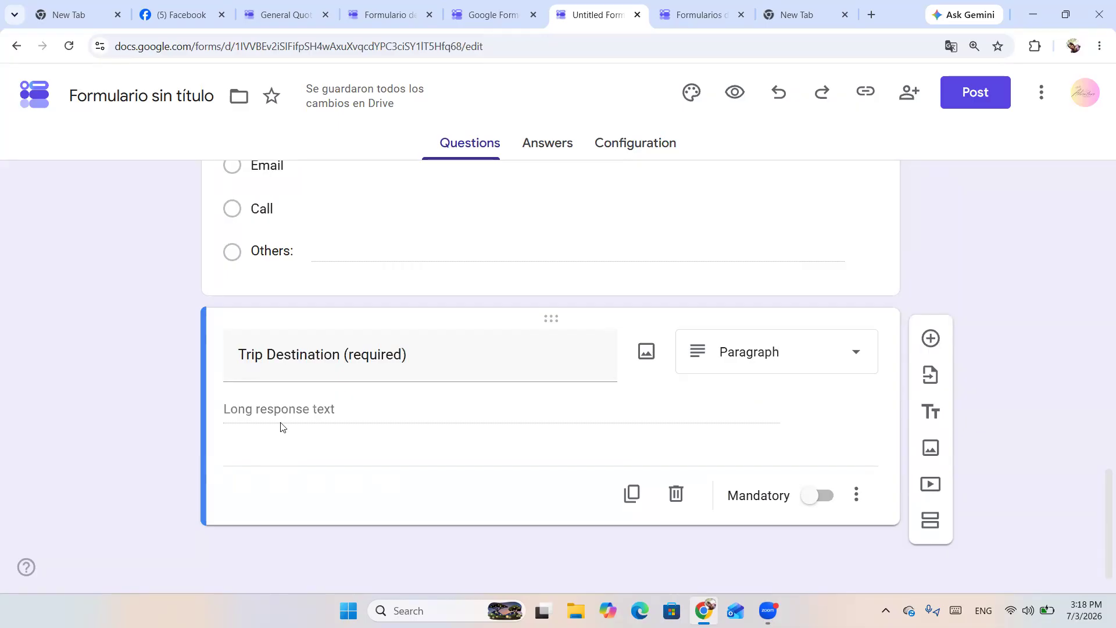
# Duplicate the Trip Destination question and retitle the copy "How Many Adults In Your Travel Party?", copying the title from the General Quote form.
pyautogui.click(285, 14)
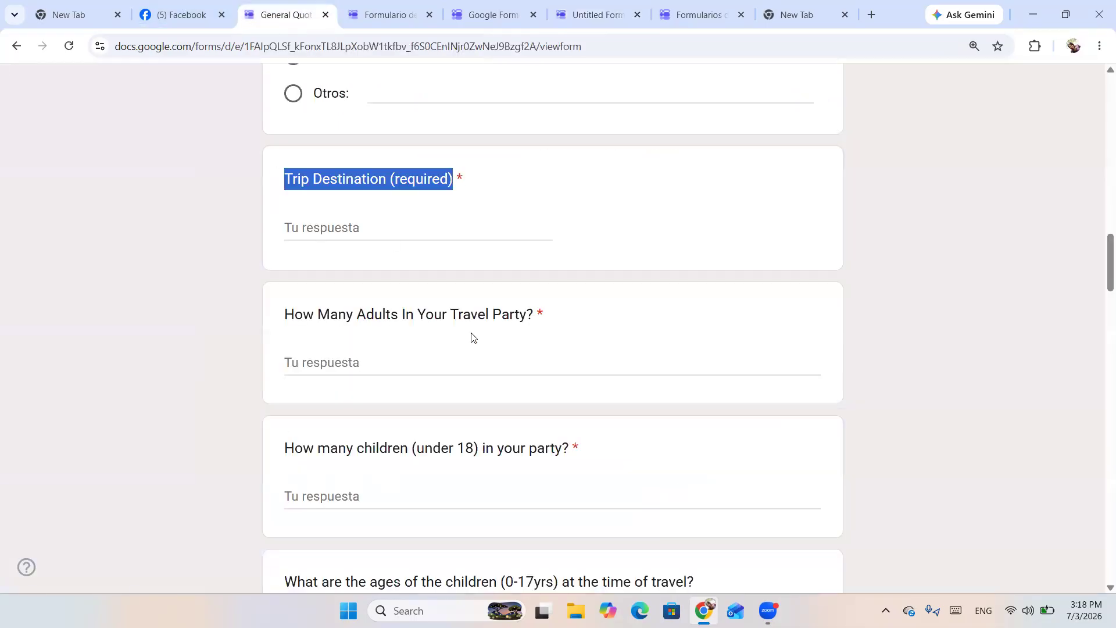
pyautogui.scroll(-2, 471, 335)
pyautogui.moveTo(534, 169); pyautogui.dragTo(275, 175)
pyautogui.hotkey('ctrl', 'c')
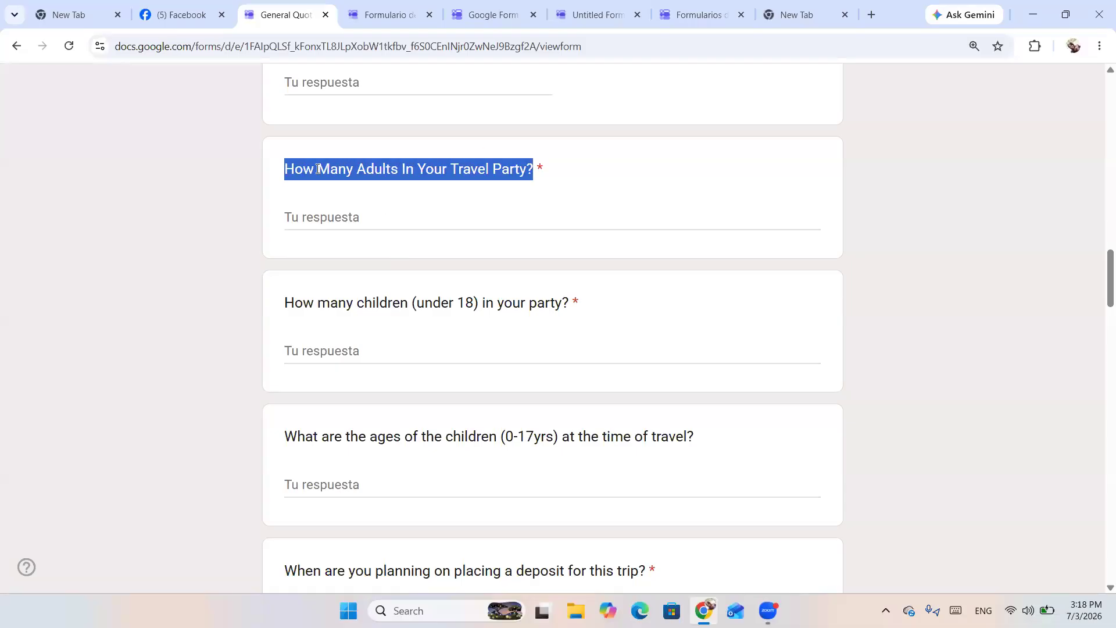
pyautogui.click(675, 13)
pyautogui.click(596, 14)
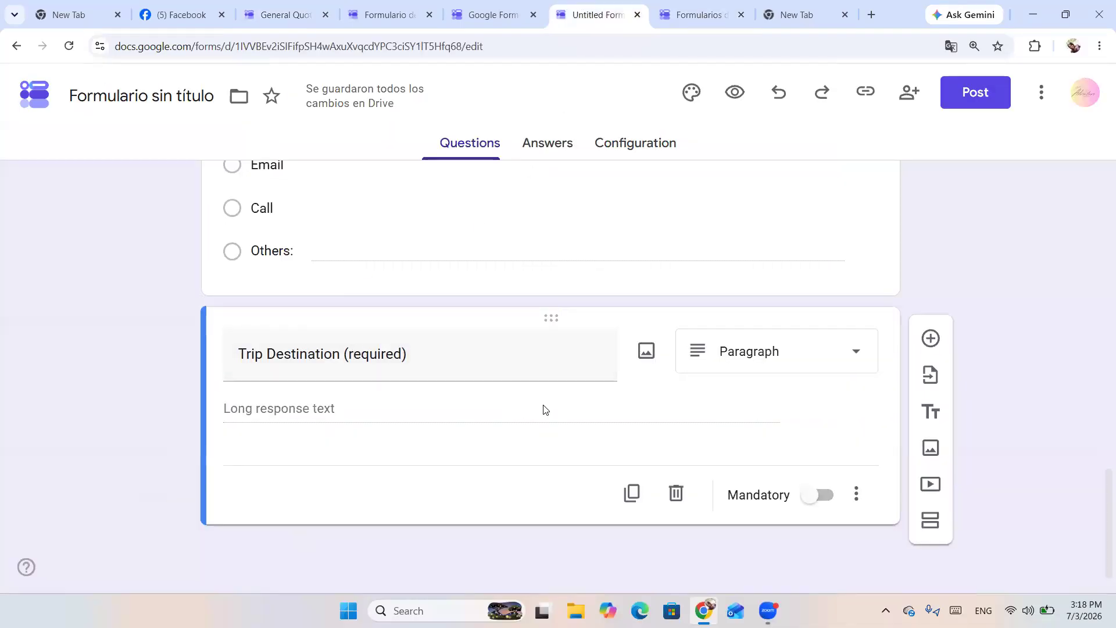
pyautogui.click(631, 493)
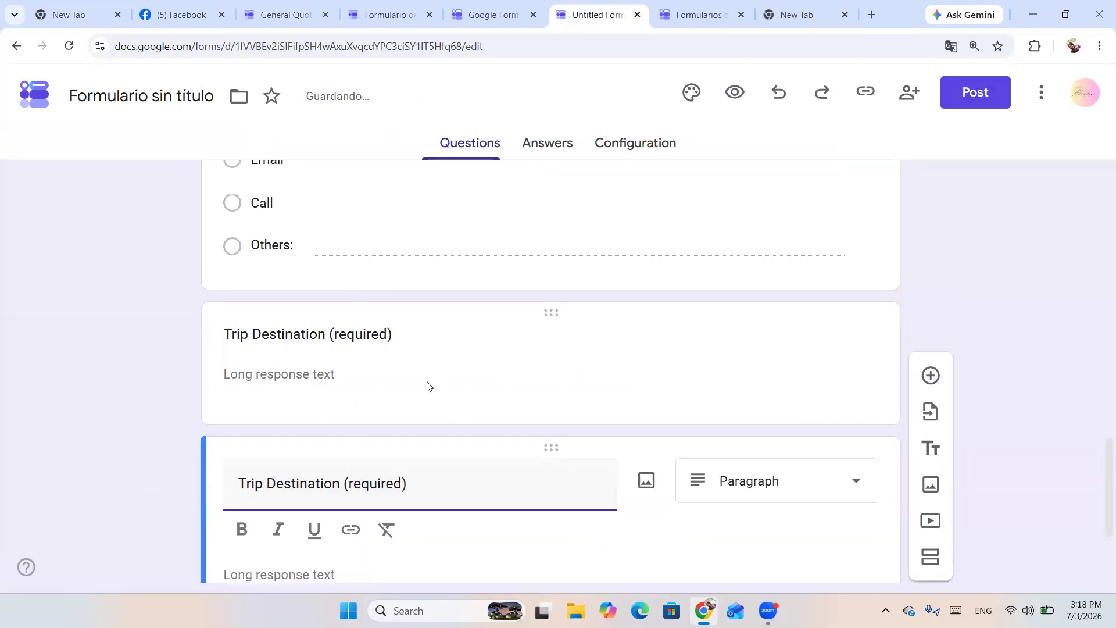
pyautogui.moveTo(426, 309); pyautogui.dragTo(197, 317)
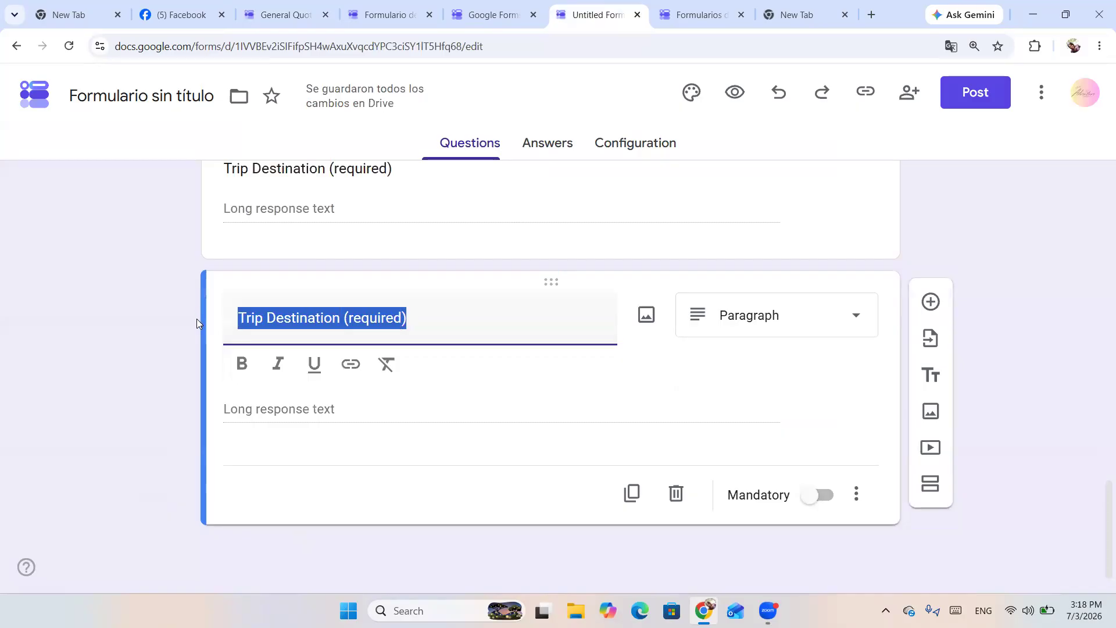
pyautogui.hotkey('ctrl', 'v')
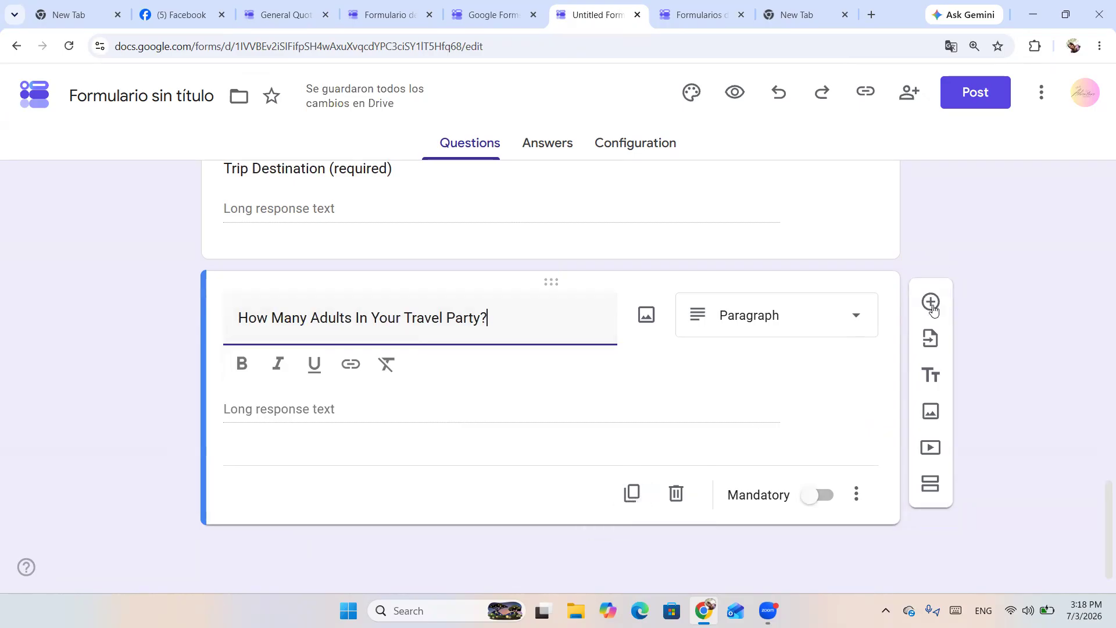
# Look through the General Quote form's description and questions to see what the rest of the form asks for.
pyautogui.click(269, 10)
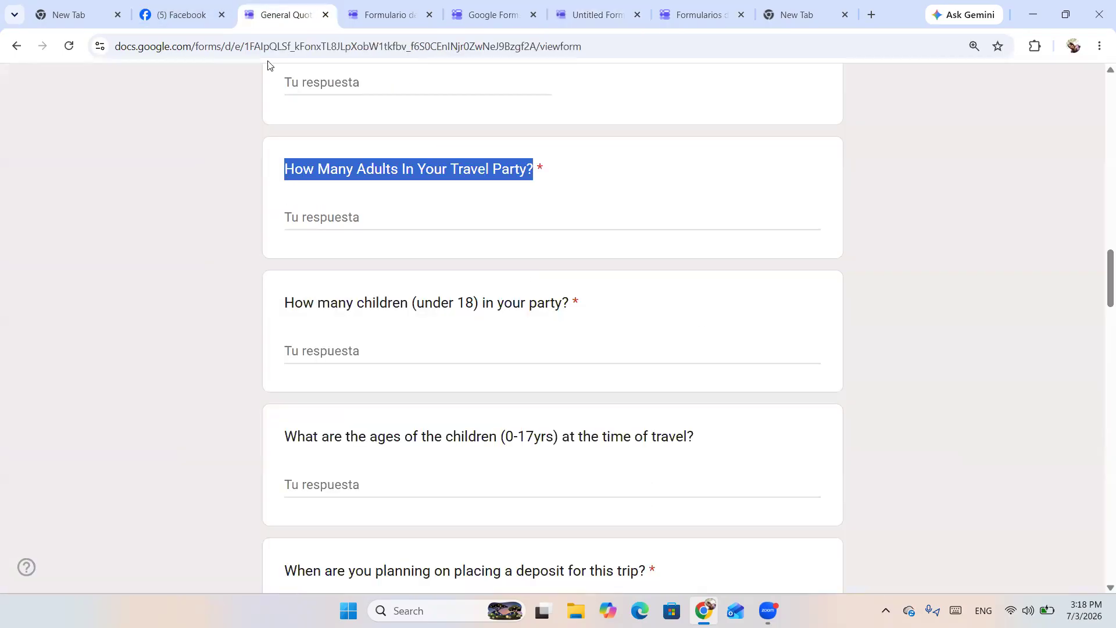
pyautogui.scroll(-10, 443, 314)
pyautogui.scroll(5, 424, 170)
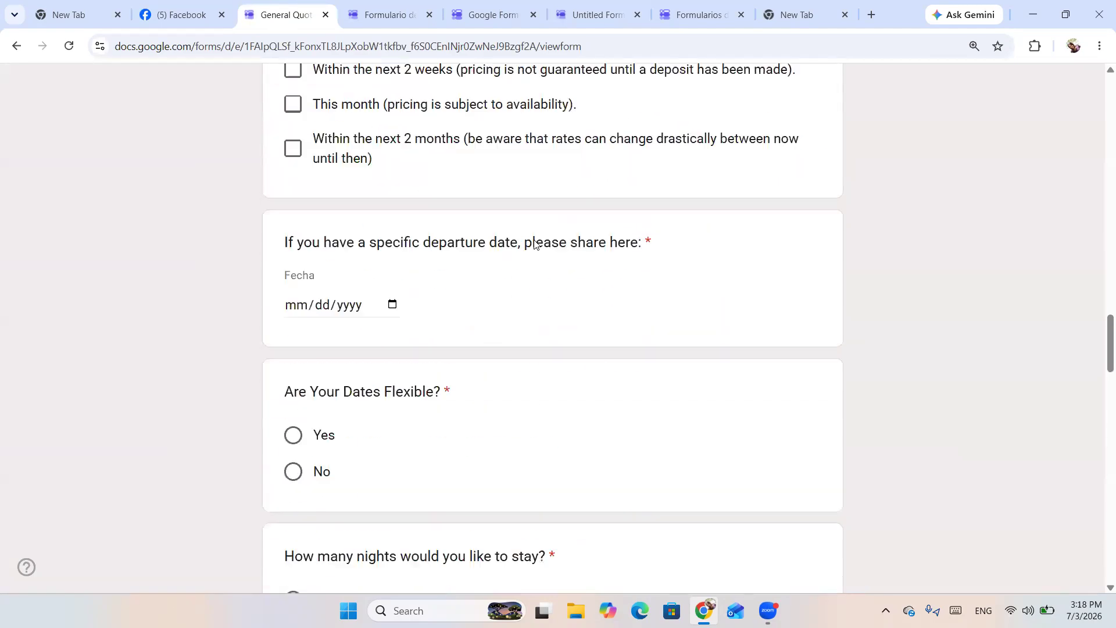
pyautogui.scroll(-15, 417, 153)
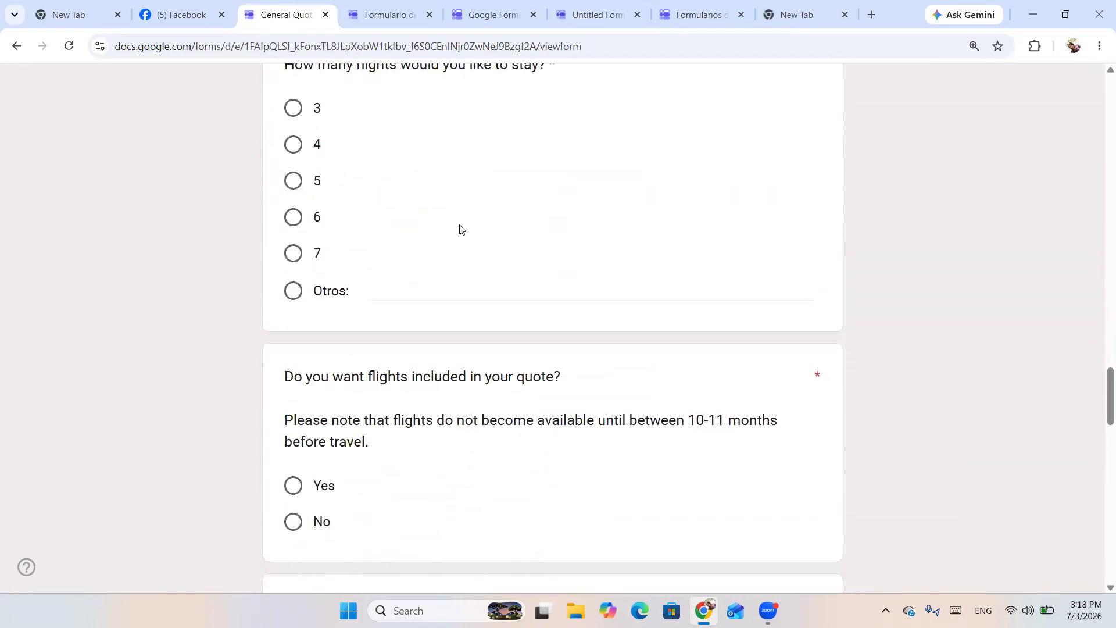
pyautogui.scroll(-10, 450, 245)
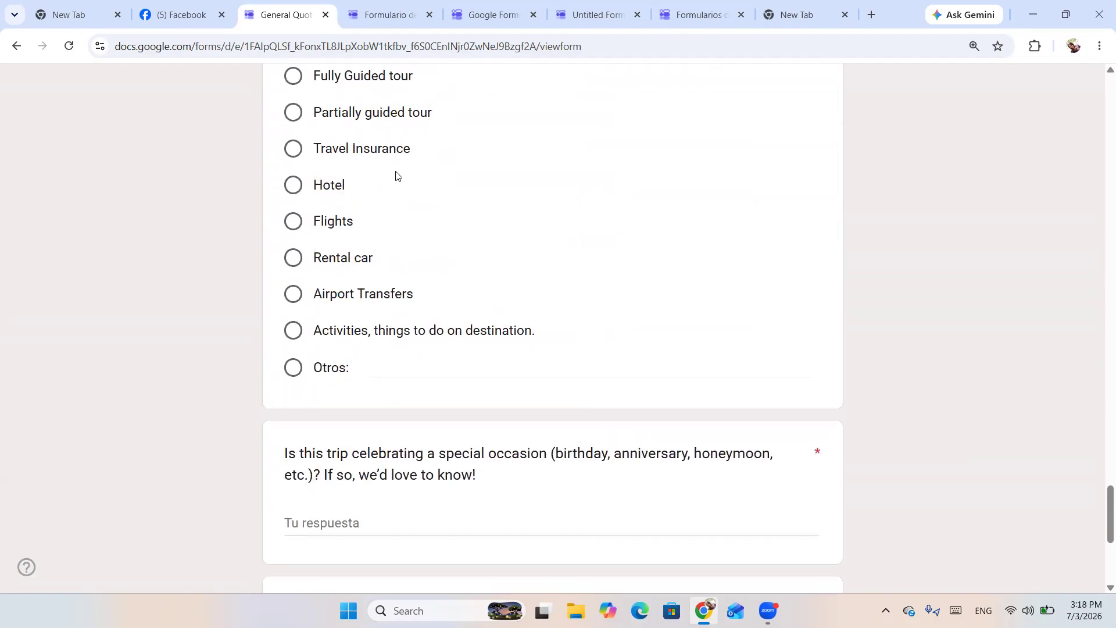
pyautogui.scroll(3, 483, 314)
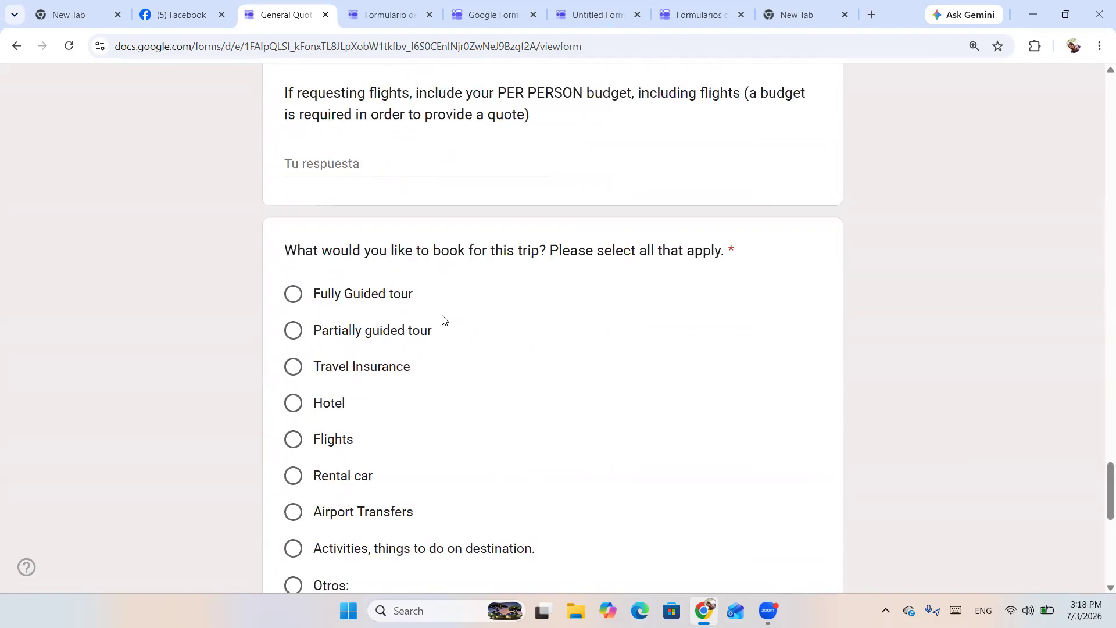
pyautogui.scroll(-4, 444, 316)
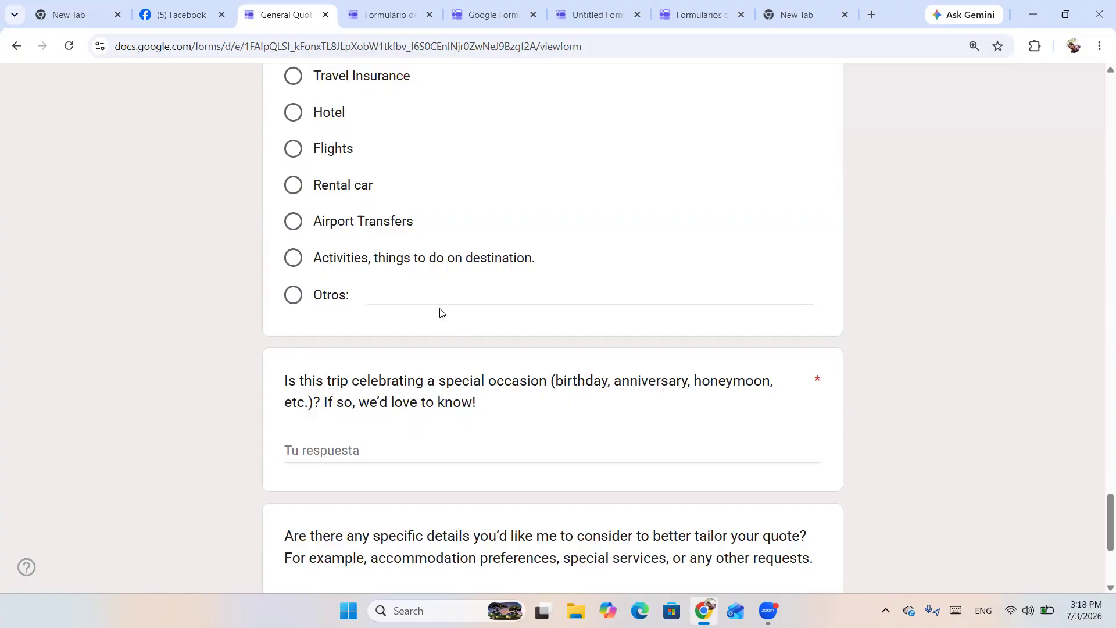
pyautogui.scroll(-4, 549, 337)
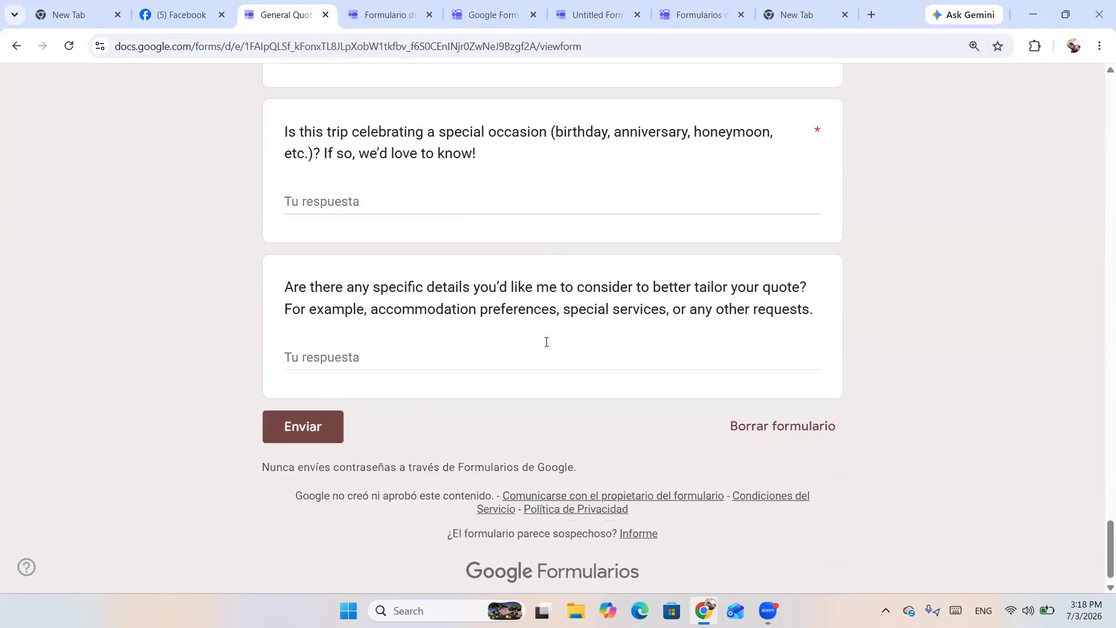
pyautogui.scroll(15, 532, 361)
pyautogui.scroll(20, 536, 360)
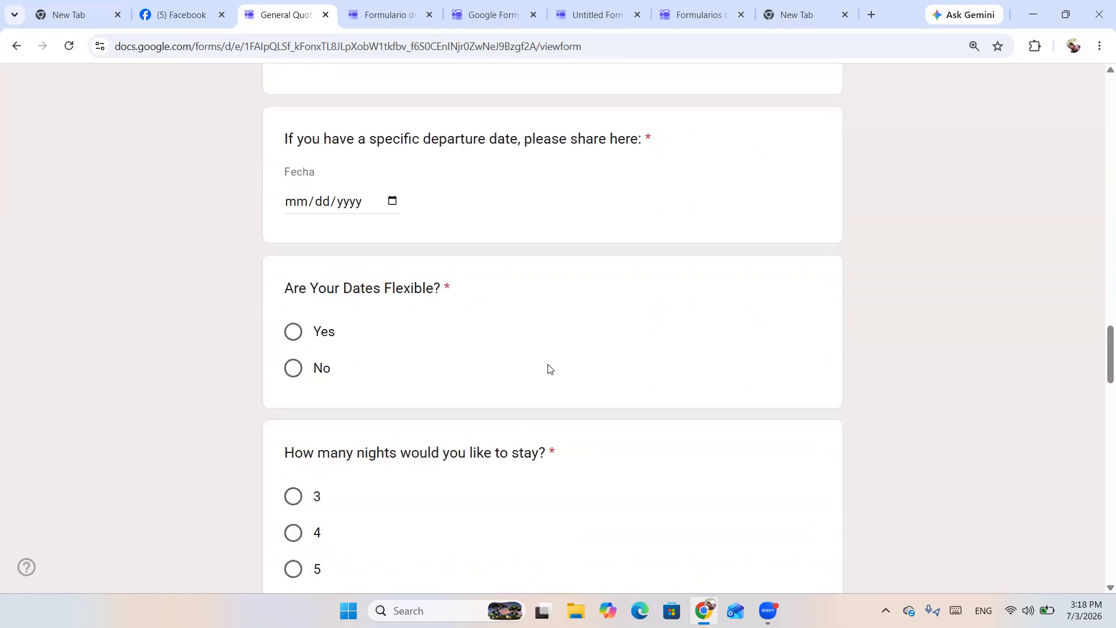
pyautogui.scroll(14, 557, 375)
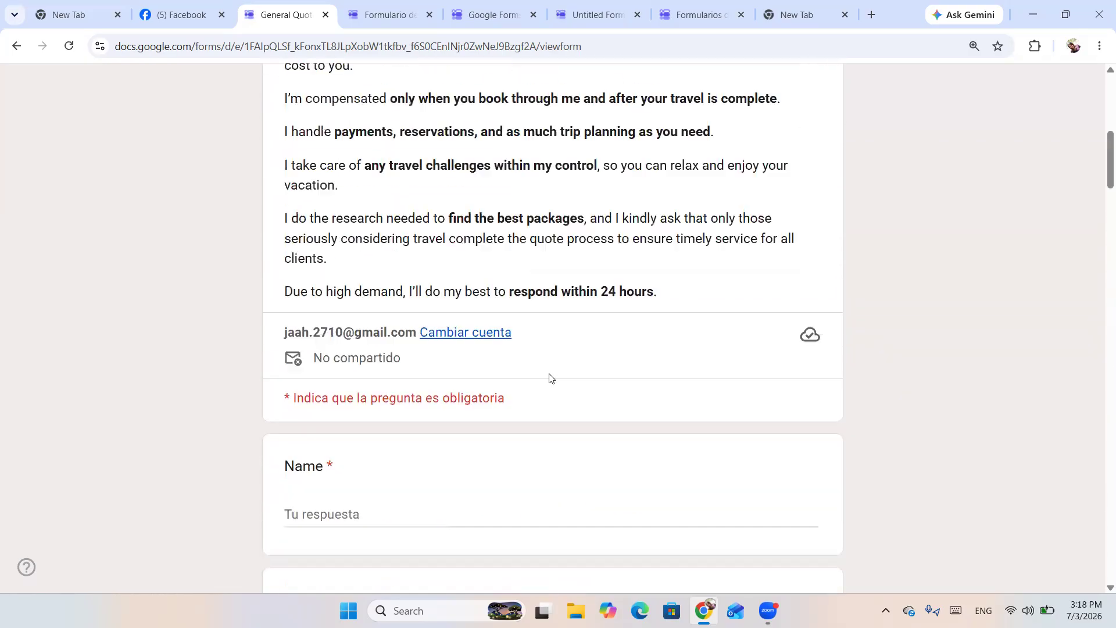
pyautogui.scroll(-5, 543, 341)
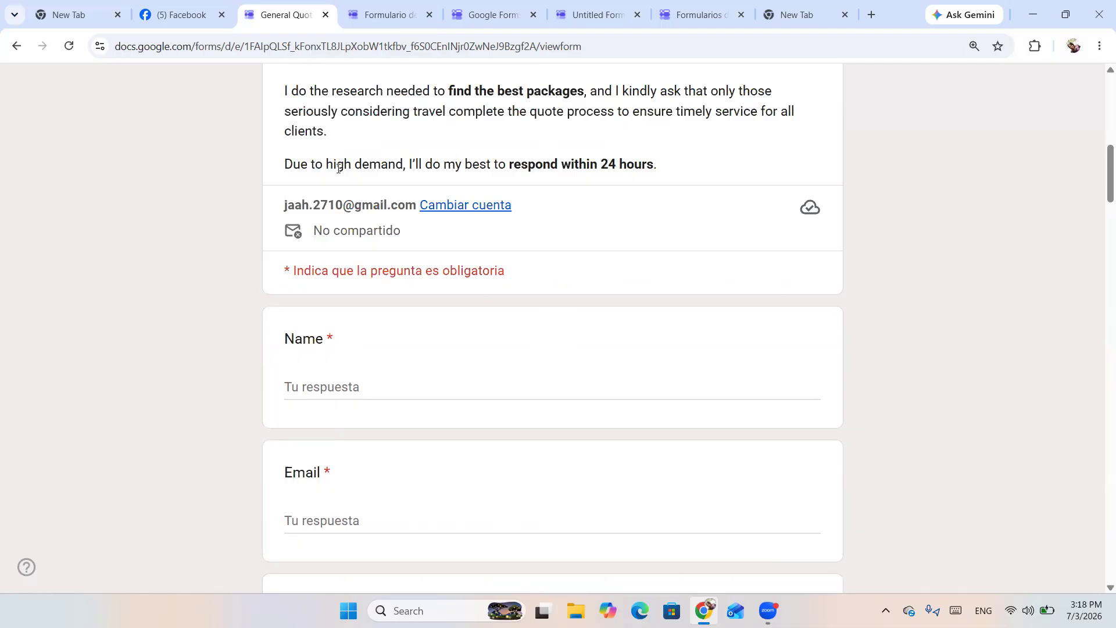
pyautogui.scroll(-10, 338, 168)
pyautogui.scroll(-5, 561, 314)
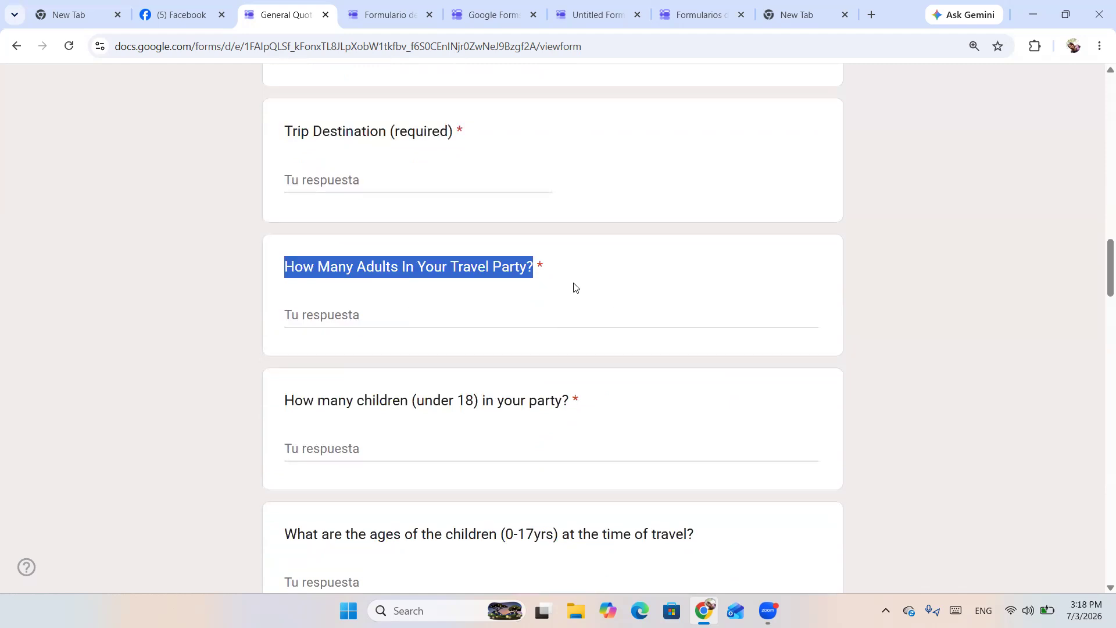
# Open the new form's theme settings and review the text style, header image, color and background options.
pyautogui.click(703, 5)
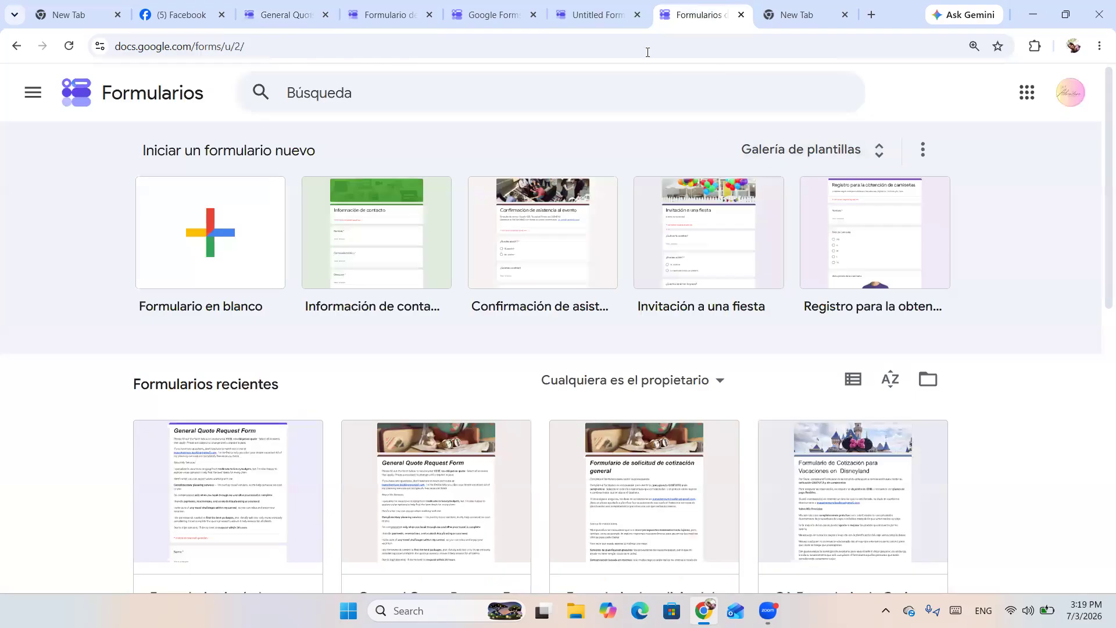
pyautogui.click(599, 14)
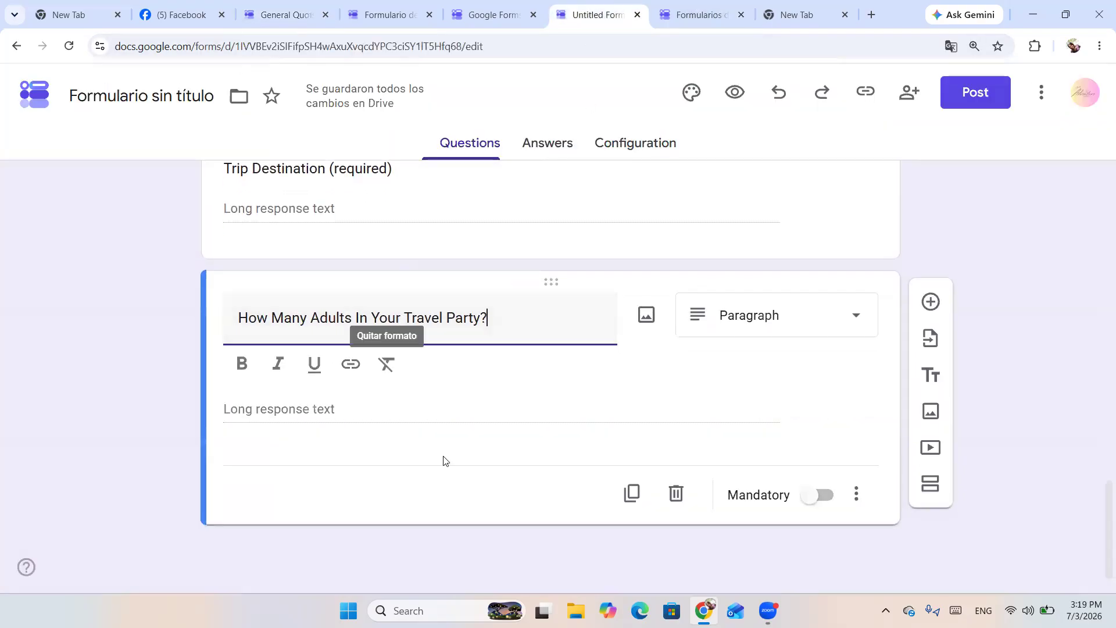
pyautogui.scroll(14, 543, 443)
pyautogui.scroll(7, 531, 401)
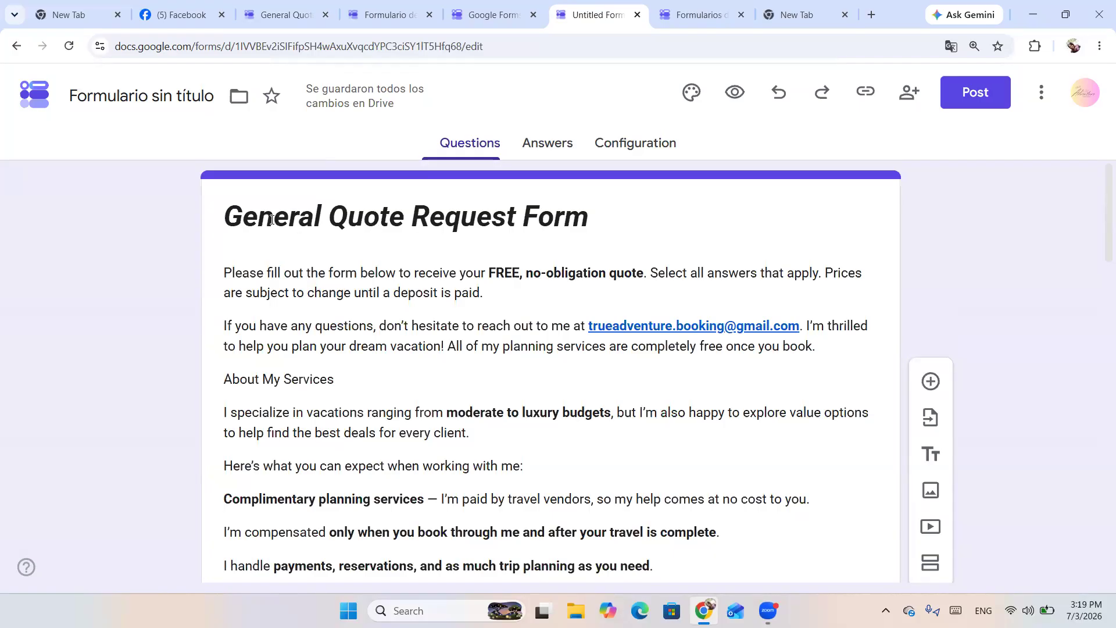
pyautogui.scroll(-20, 510, 293)
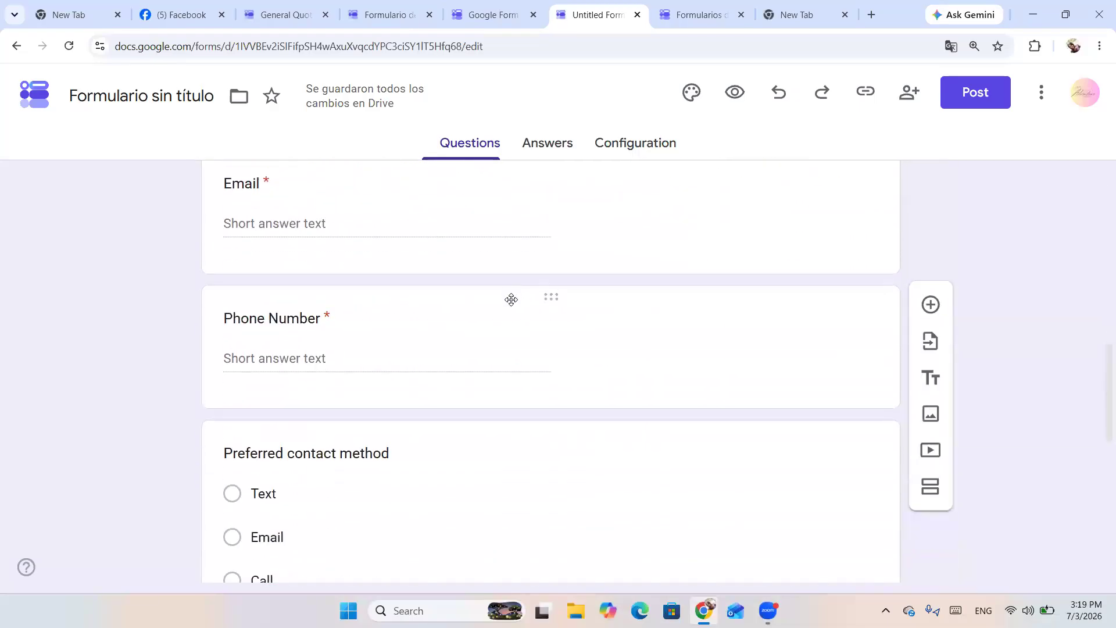
pyautogui.scroll(20, 718, 349)
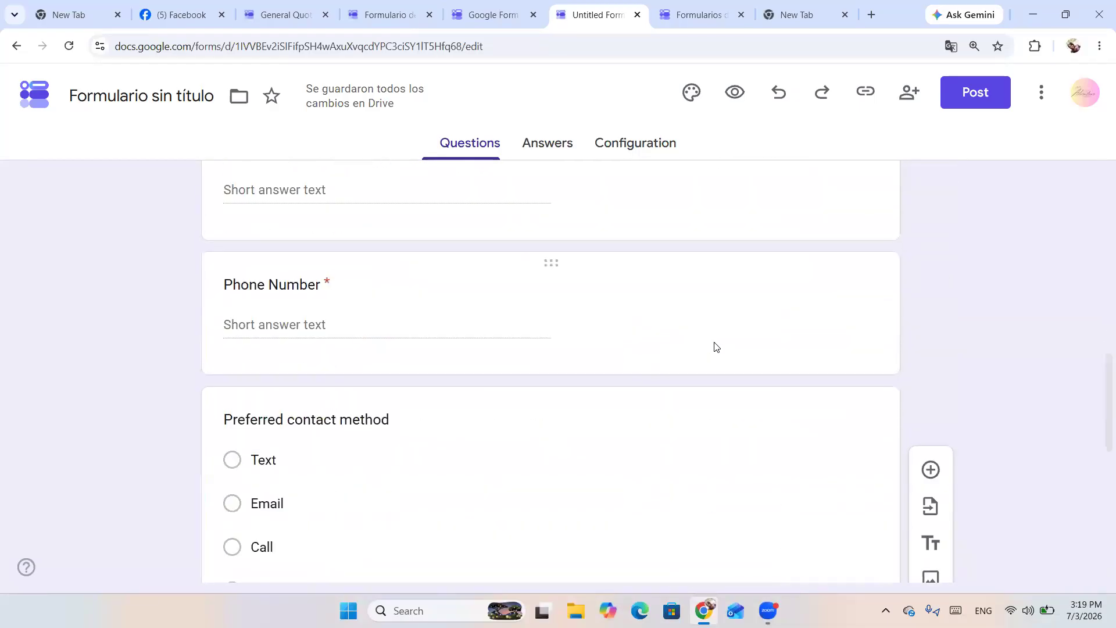
pyautogui.click(693, 94)
pyautogui.scroll(-3, 971, 269)
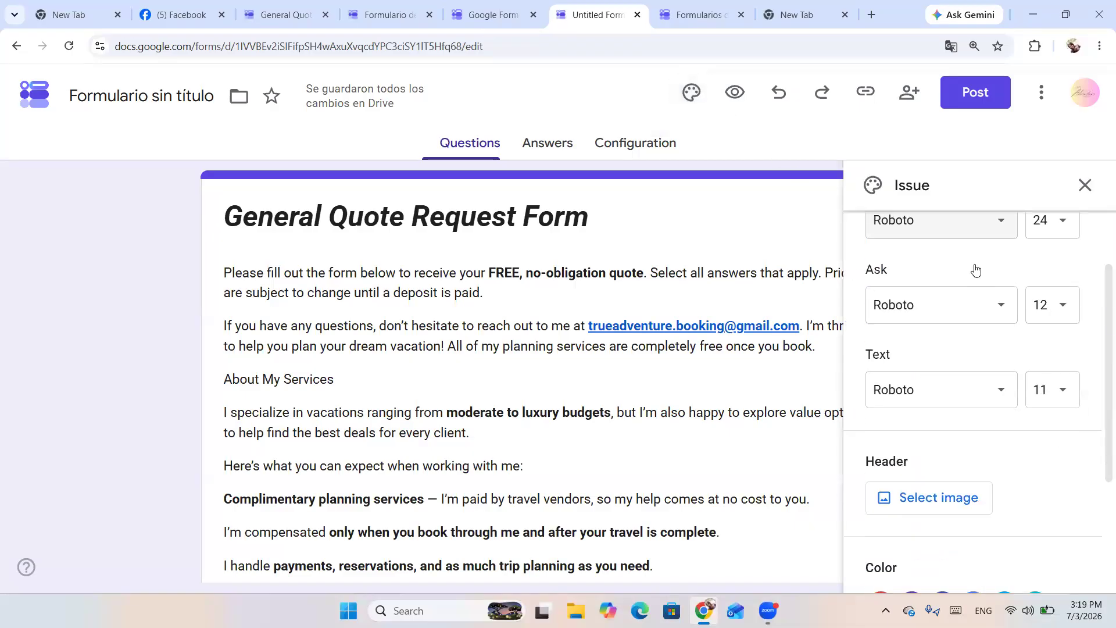
pyautogui.scroll(3, 949, 289)
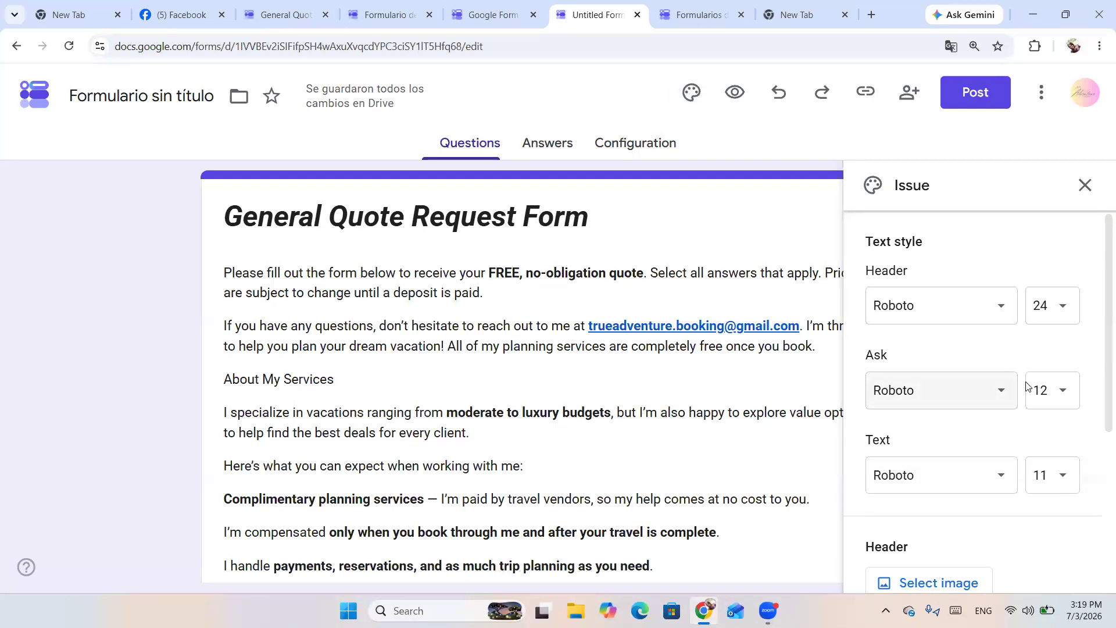
pyautogui.scroll(-3, 1052, 430)
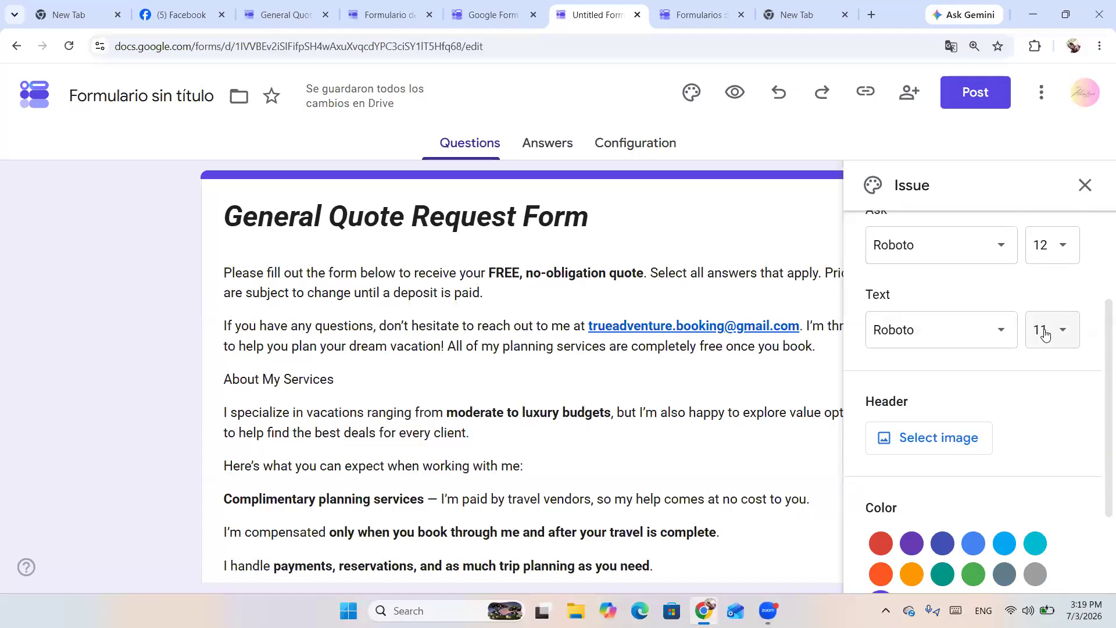
pyautogui.scroll(-1, 1041, 343)
pyautogui.scroll(-1, 982, 360)
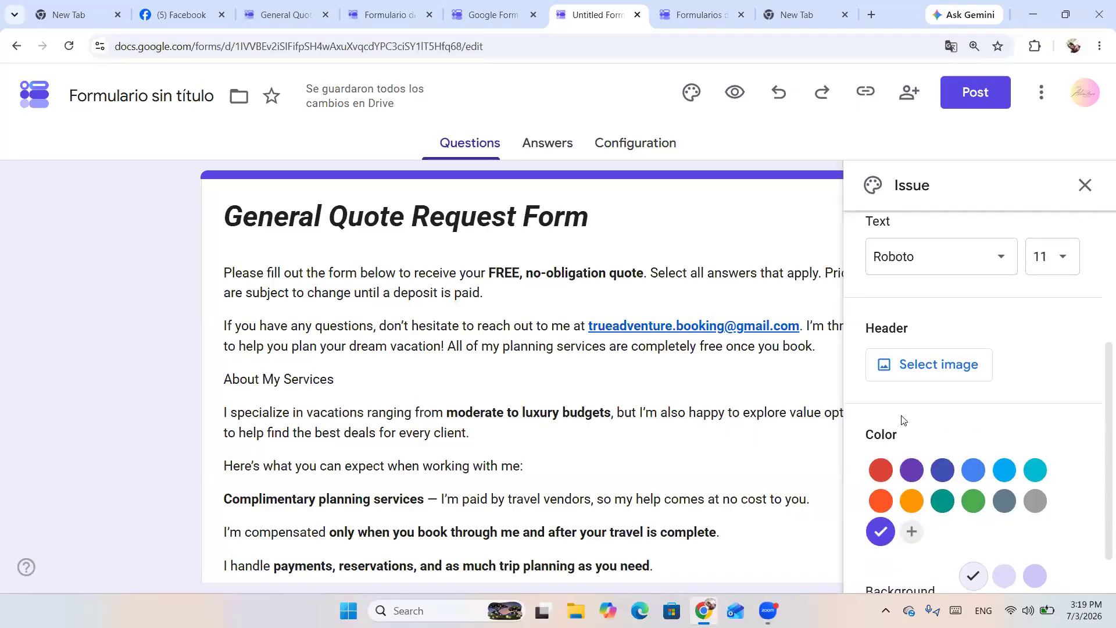
pyautogui.scroll(-1, 898, 413)
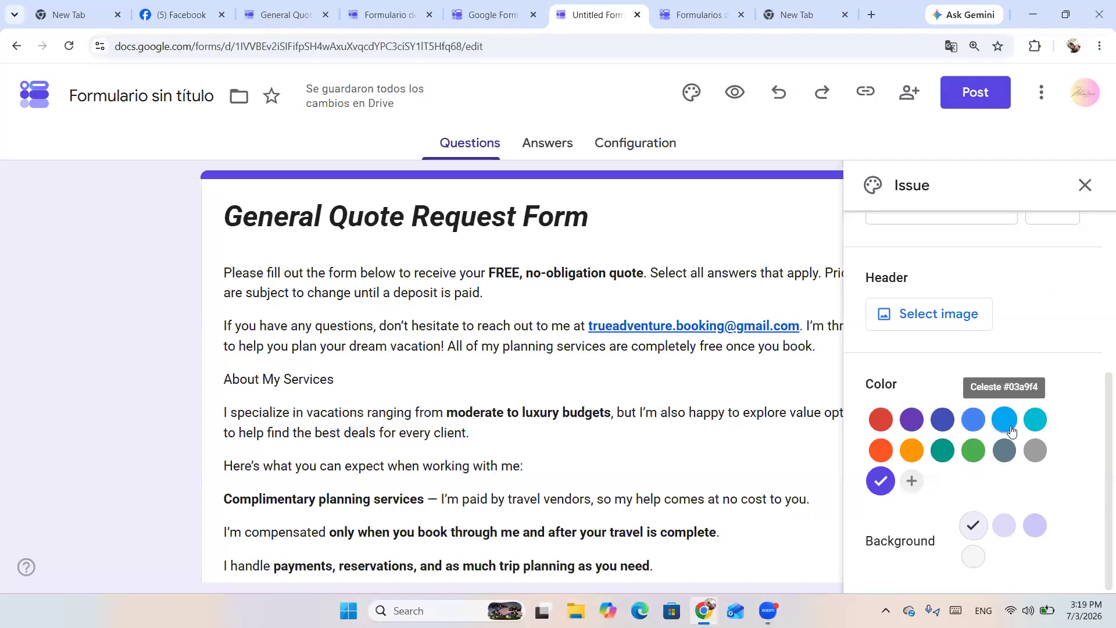
# Try the orange, purple, indigo, cyan, teal and blue theme colors on the new form.
pyautogui.click(881, 451)
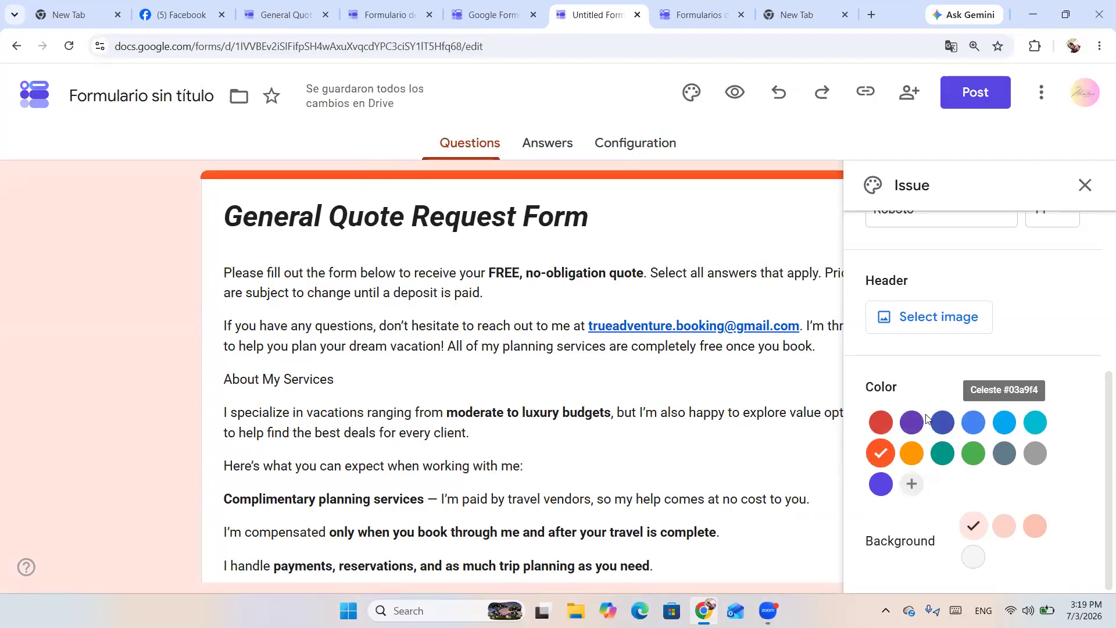
pyautogui.click(912, 427)
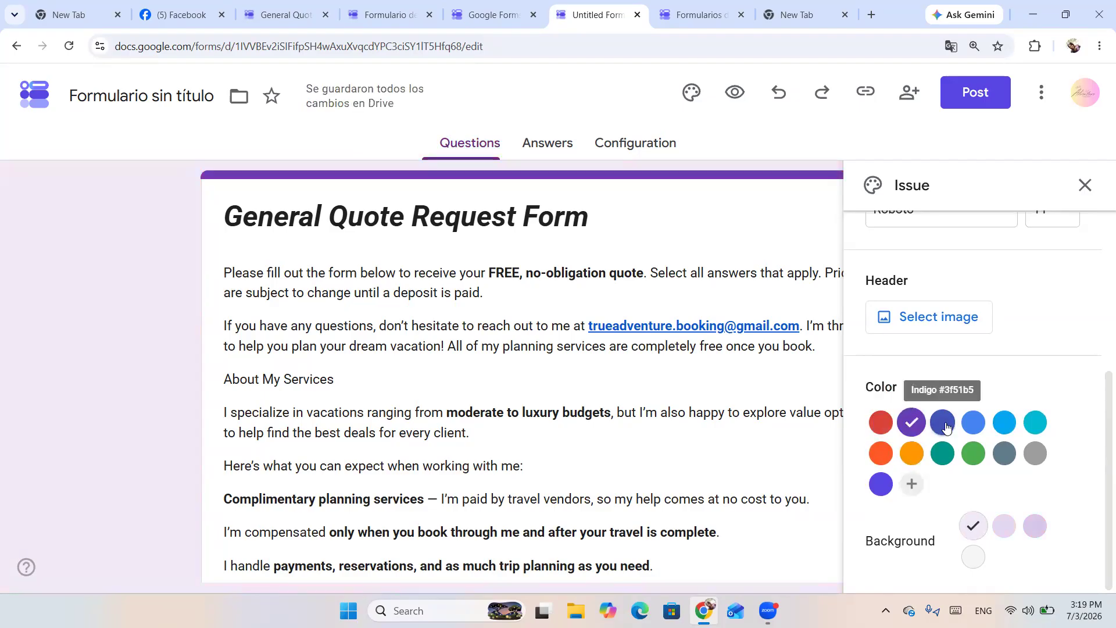
pyautogui.click(945, 427)
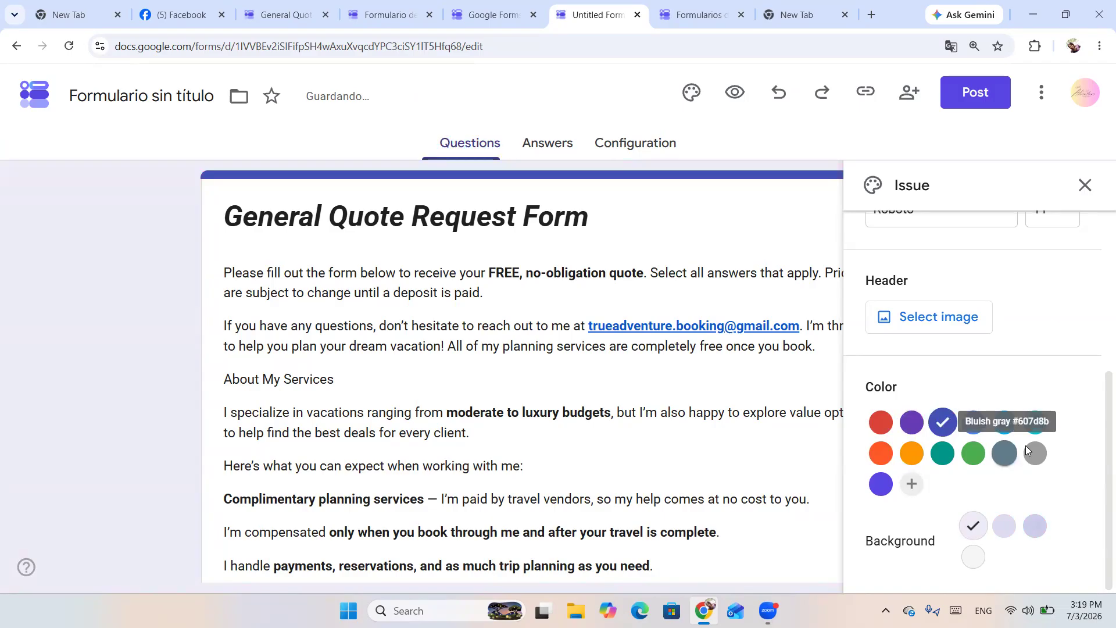
pyautogui.click(1045, 433)
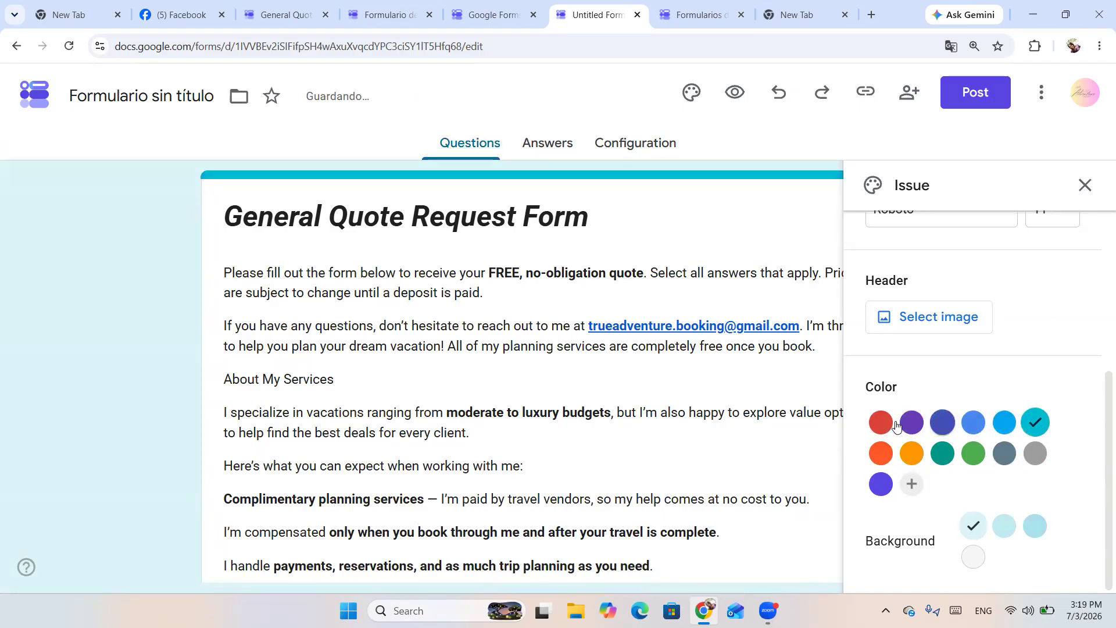
pyautogui.click(882, 455)
pyautogui.click(942, 454)
pyautogui.click(972, 428)
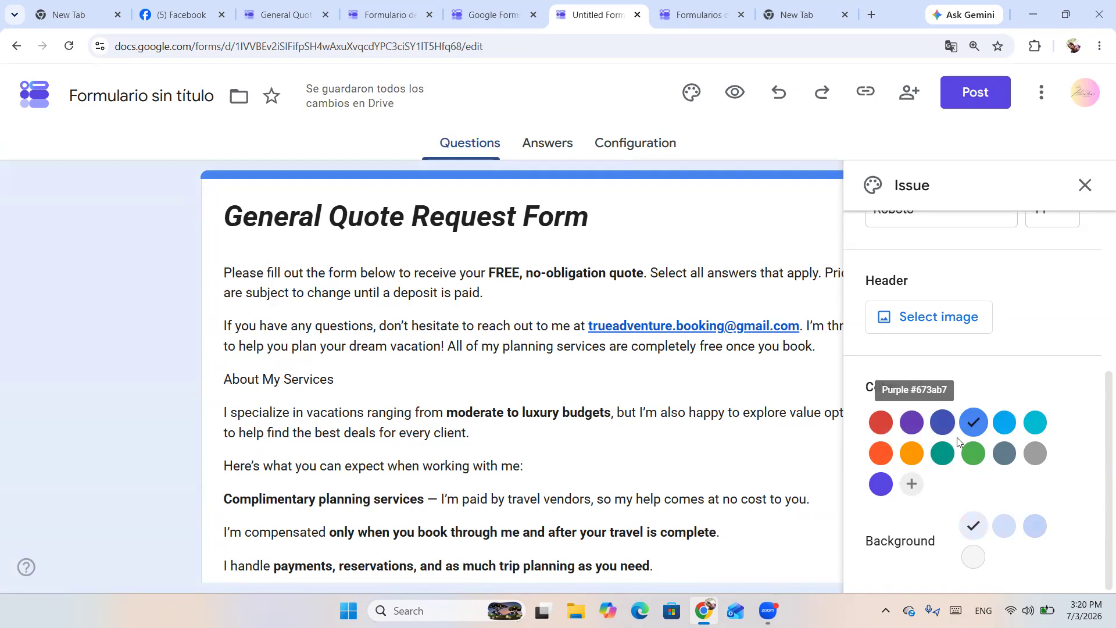
# Set the theme color to red and add a custom darker red, #ce2c1d, as the form's theme color.
pyautogui.click(880, 427)
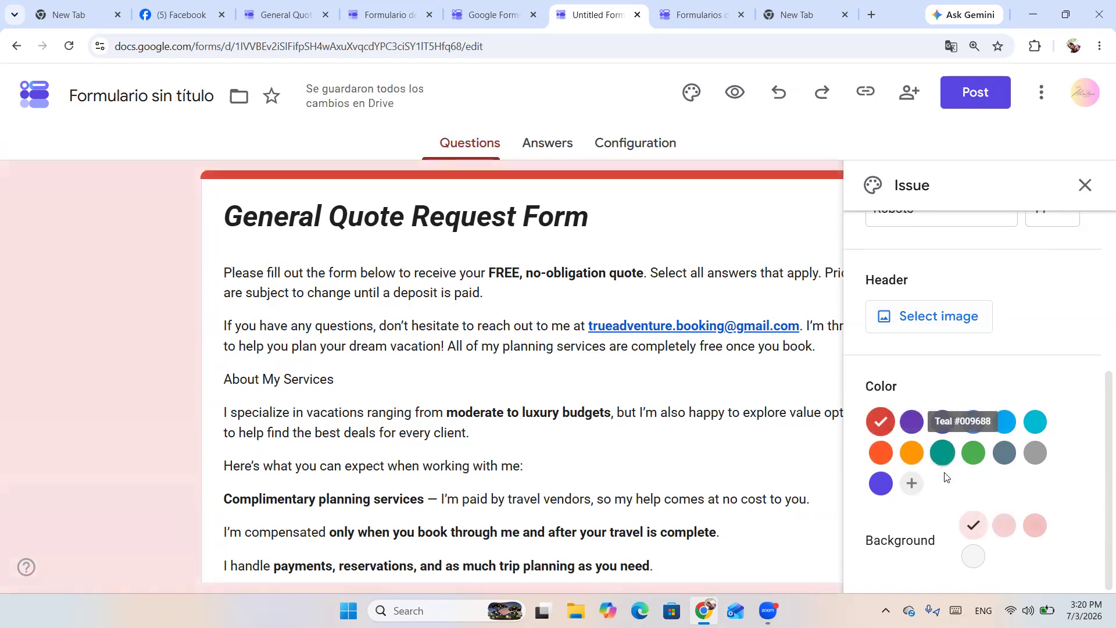
pyautogui.click(911, 486)
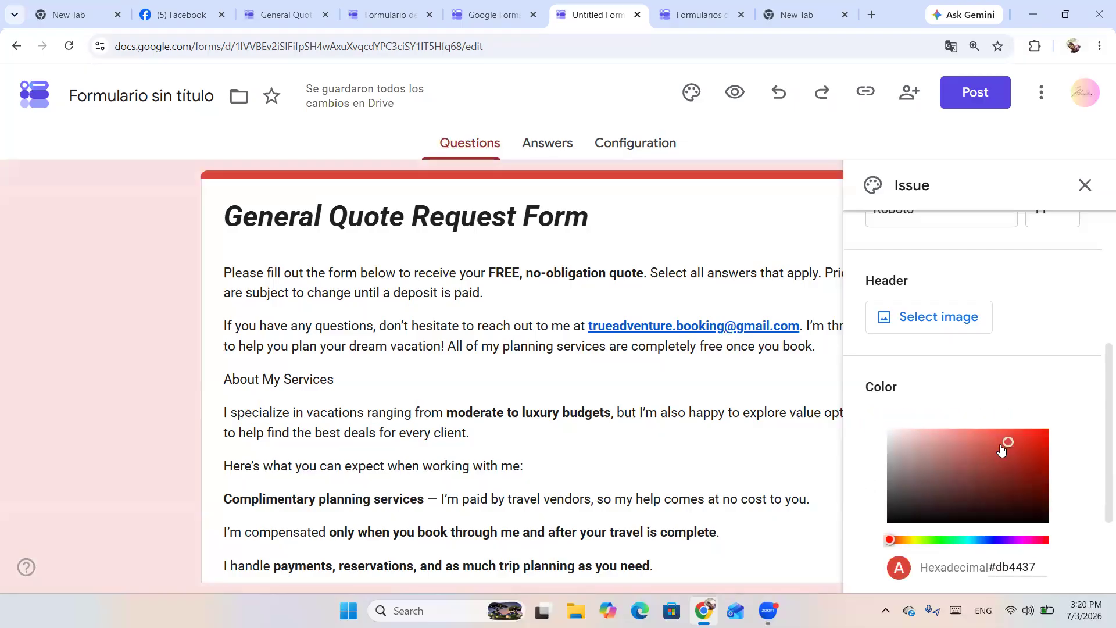
pyautogui.moveTo(997, 463); pyautogui.dragTo(1027, 451)
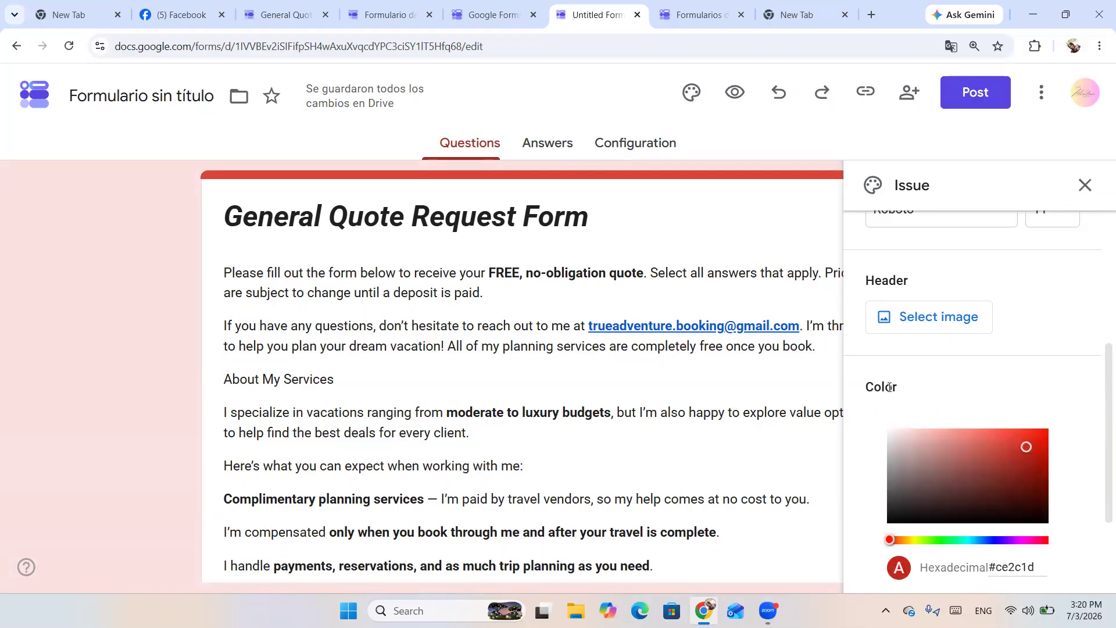
pyautogui.scroll(-3, 890, 388)
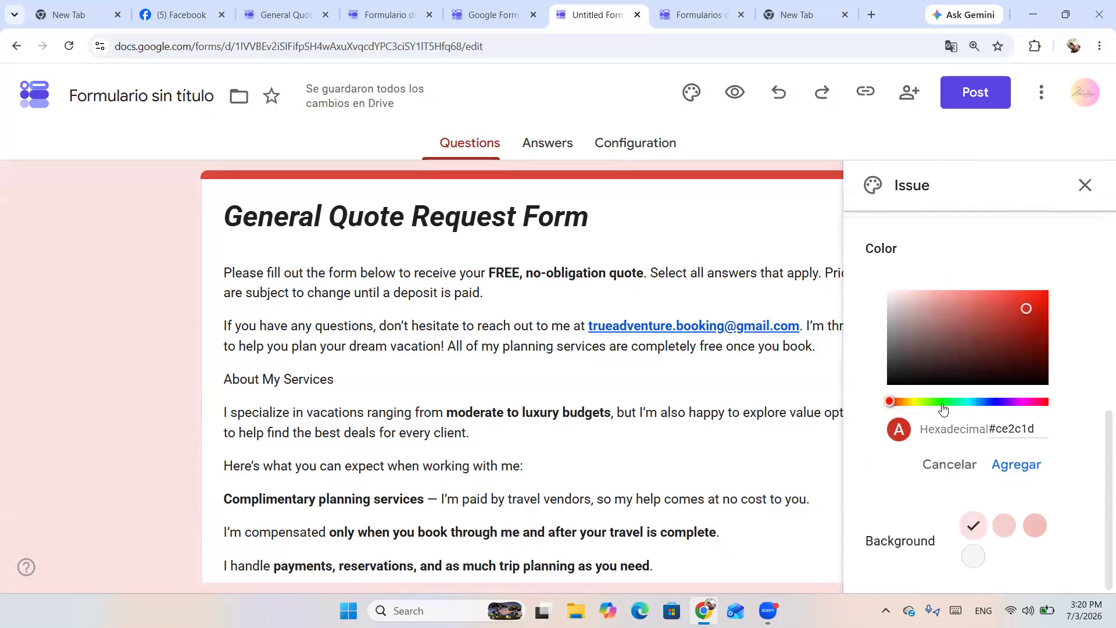
pyautogui.click(1015, 466)
pyautogui.scroll(4, 933, 393)
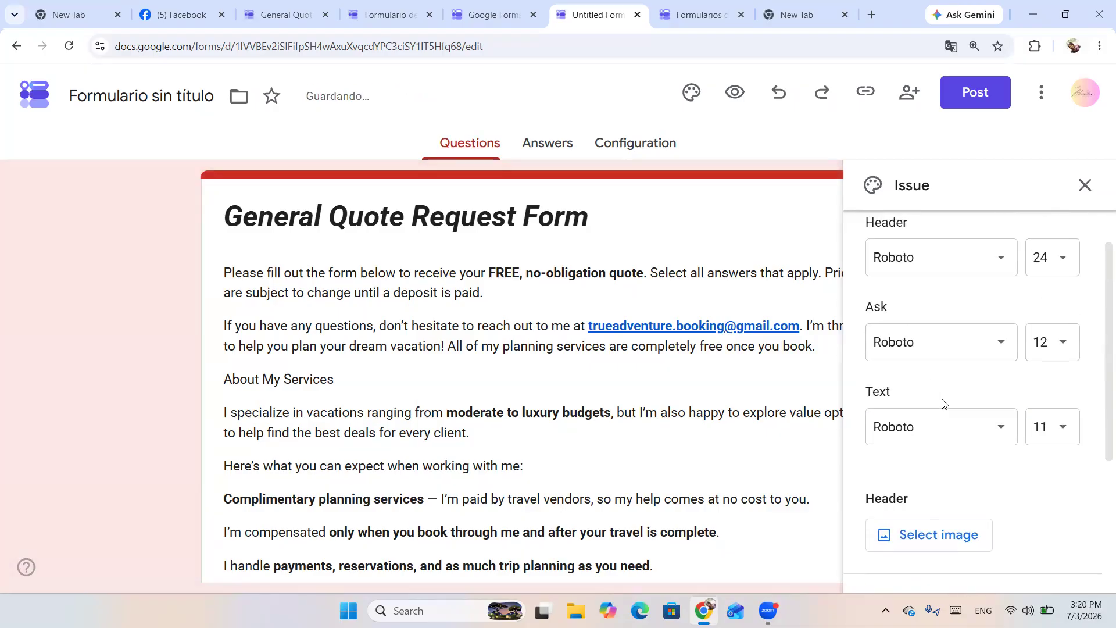
# Open the header image selection and browse the Work and school images for a suitable header.
pyautogui.scroll(-3, 942, 403)
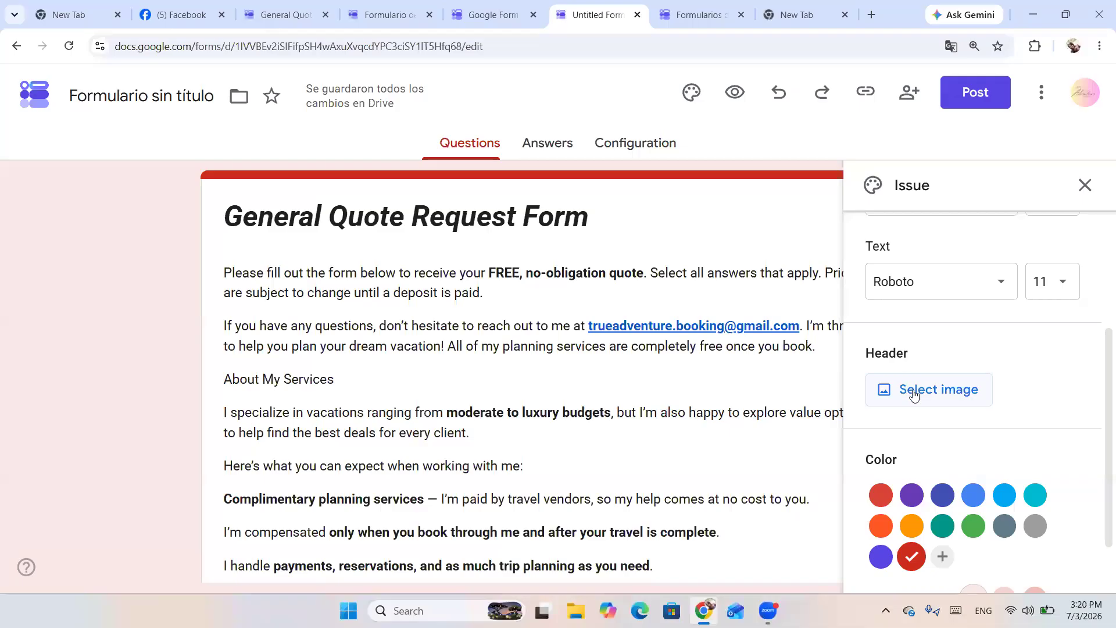
pyautogui.click(914, 395)
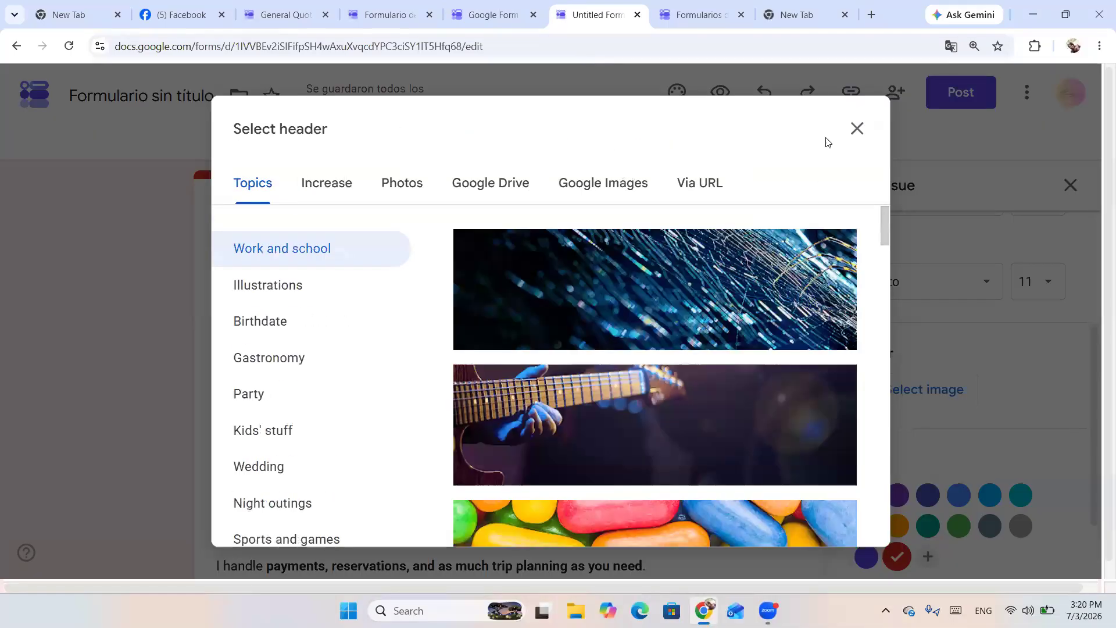
pyautogui.scroll(-4, 528, 294)
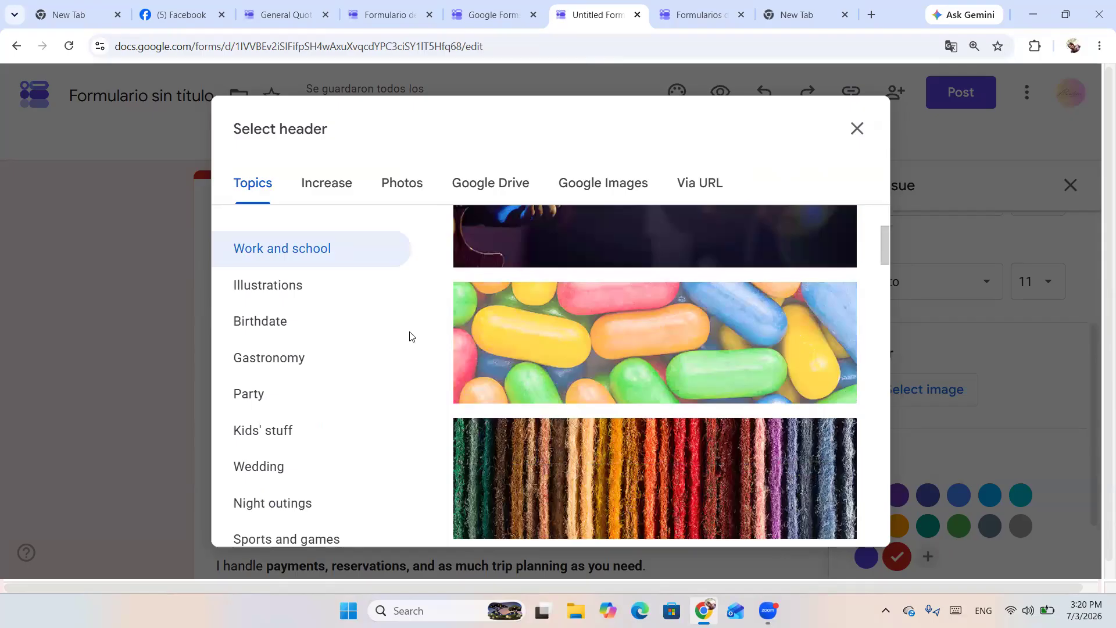
pyautogui.scroll(-5, 407, 354)
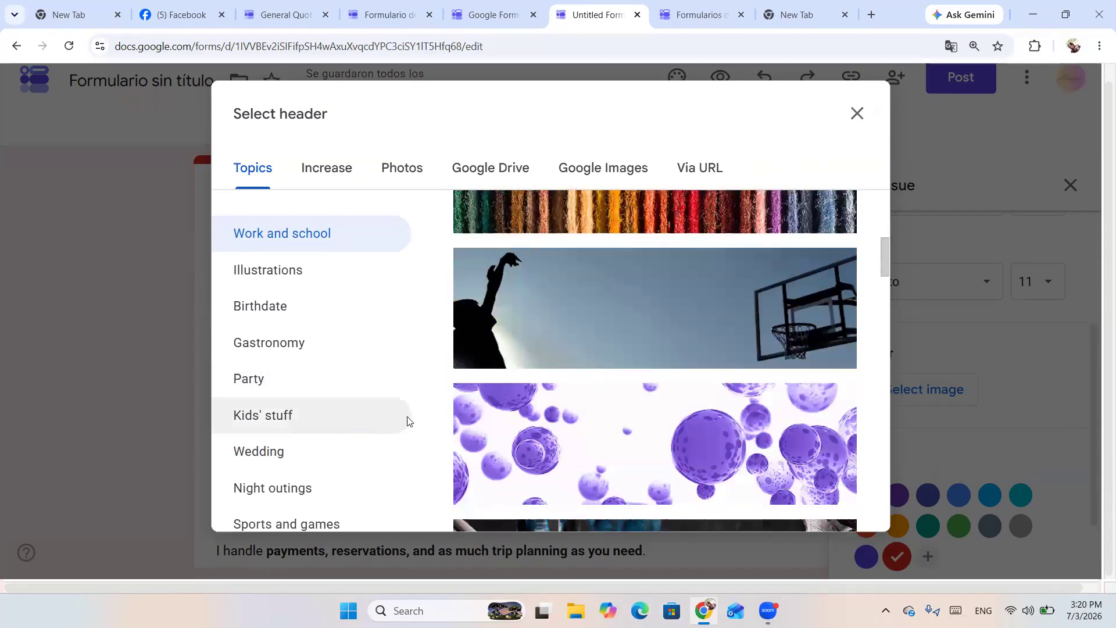
pyautogui.scroll(-10, 737, 320)
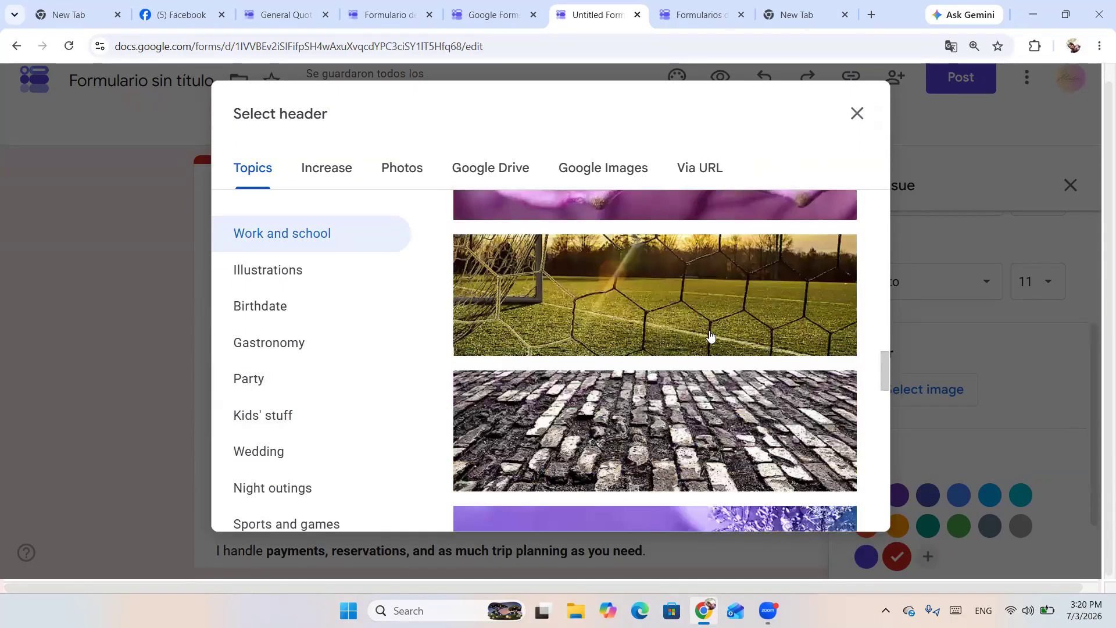
pyautogui.scroll(-10, 707, 339)
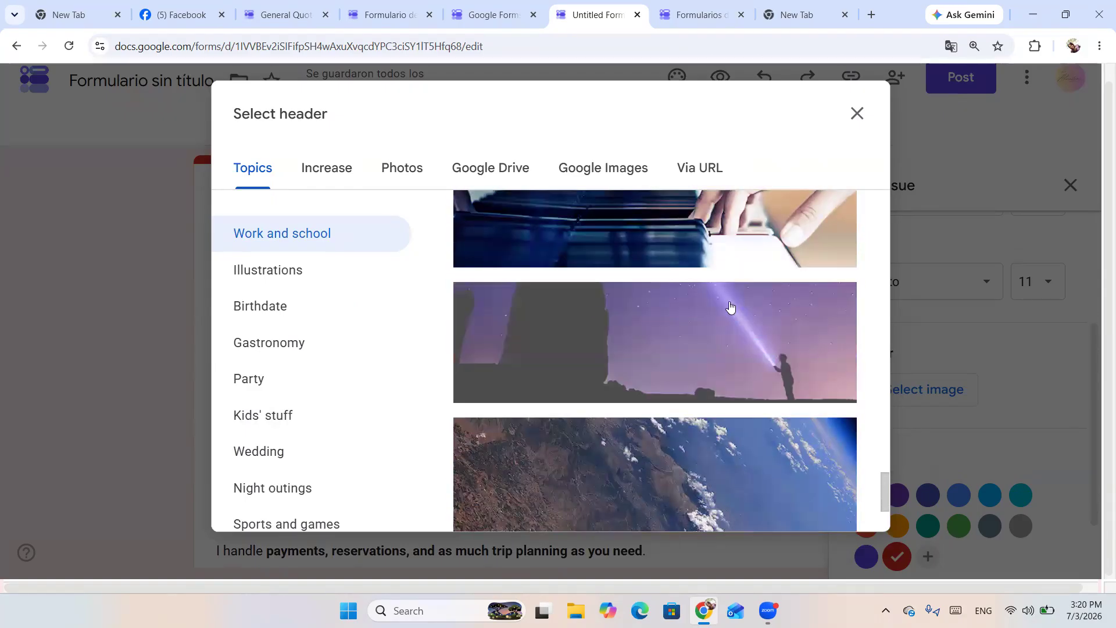
pyautogui.scroll(-5, 698, 329)
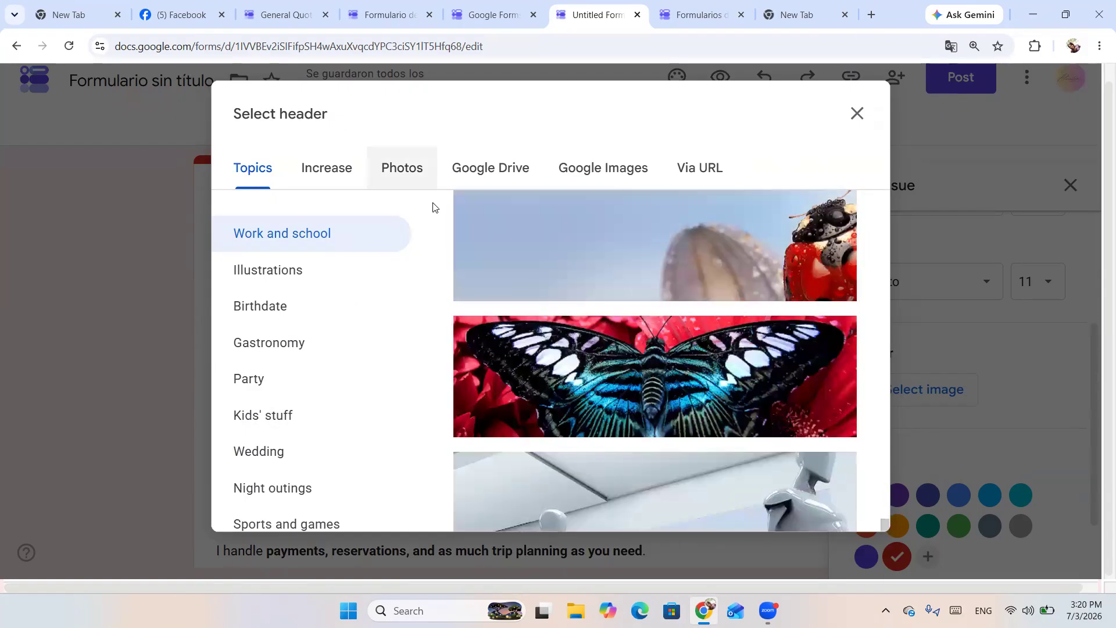
pyautogui.scroll(-6, 646, 325)
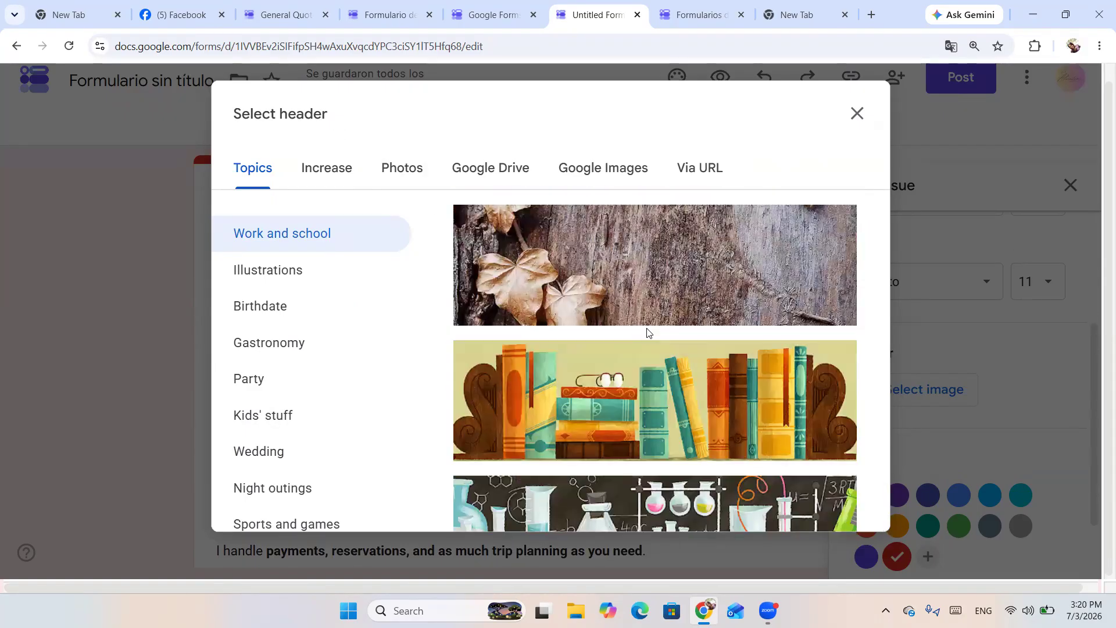
pyautogui.scroll(2, 639, 322)
pyautogui.scroll(-2, 669, 332)
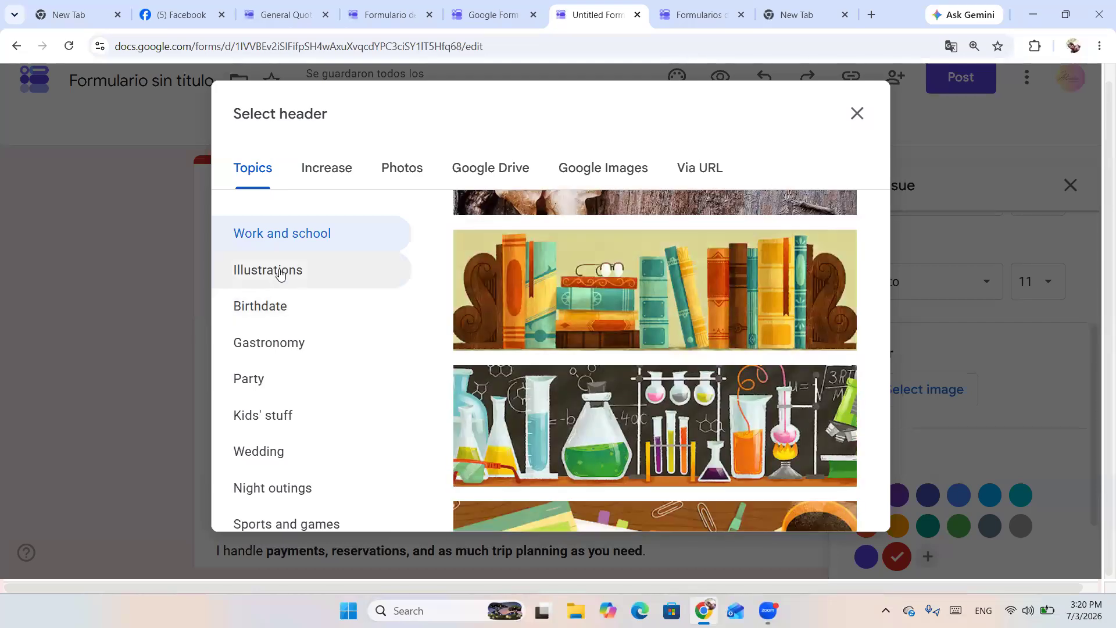
# Insert the evening bridge skyline image from the Night outings (Salidas nocturnas) category as the form's header.
pyautogui.click(260, 389)
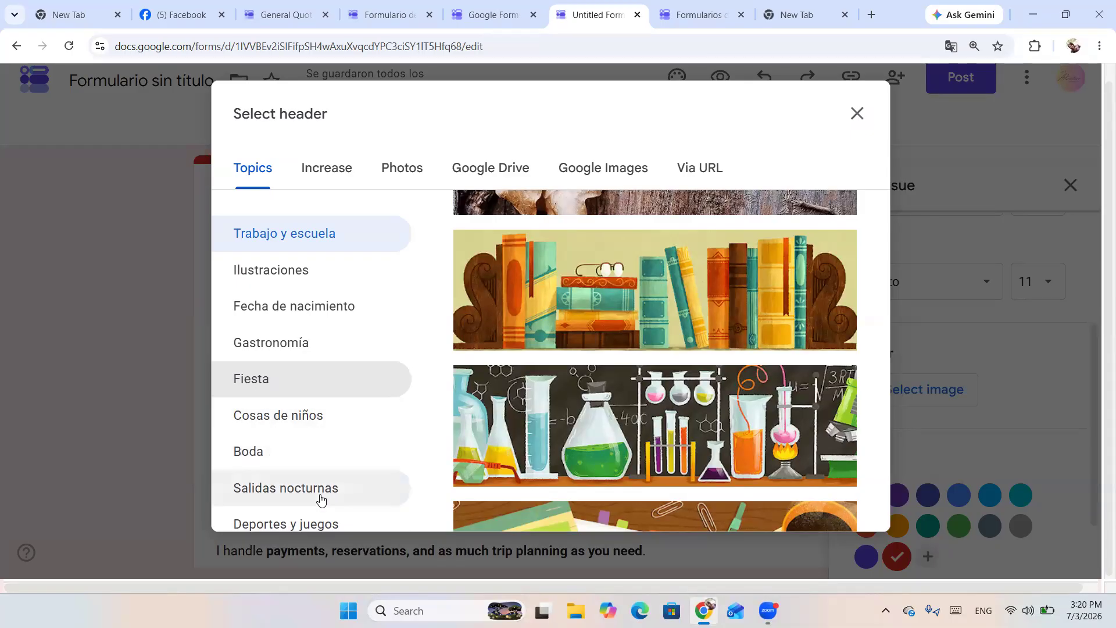
pyautogui.click(280, 488)
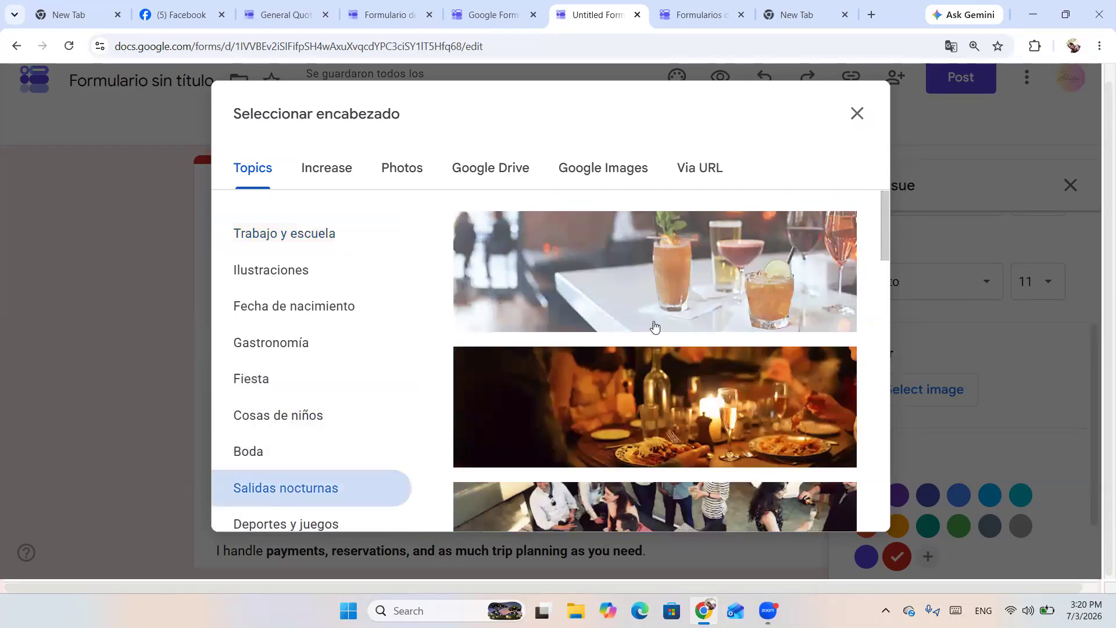
pyautogui.scroll(-3, 640, 343)
pyautogui.scroll(-9, 621, 359)
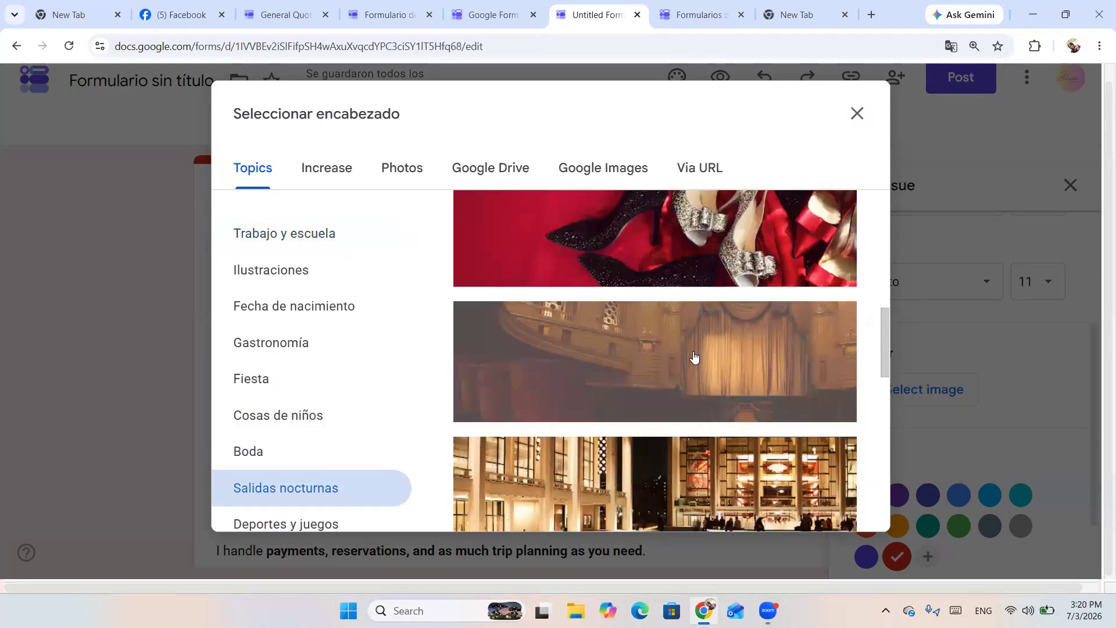
pyautogui.scroll(-3, 628, 339)
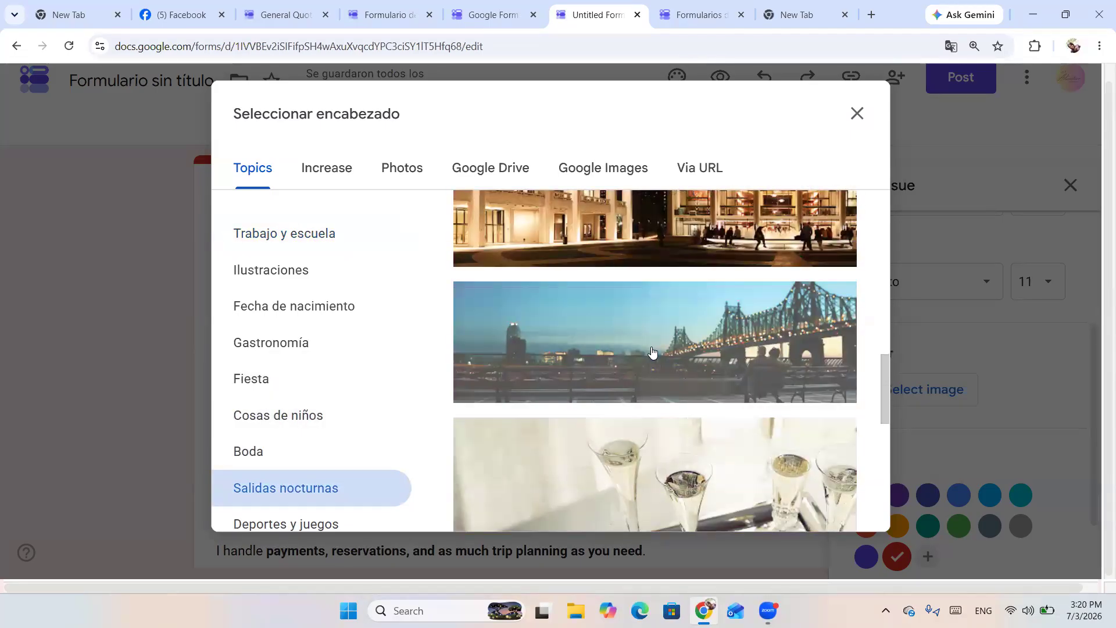
pyautogui.click(652, 352)
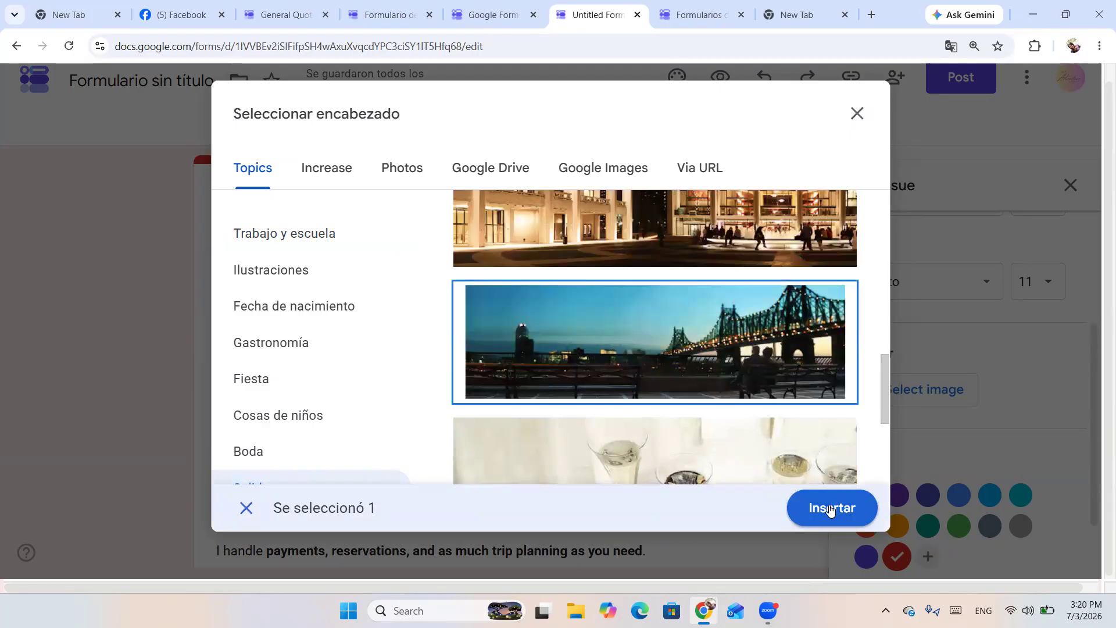
pyautogui.click(820, 508)
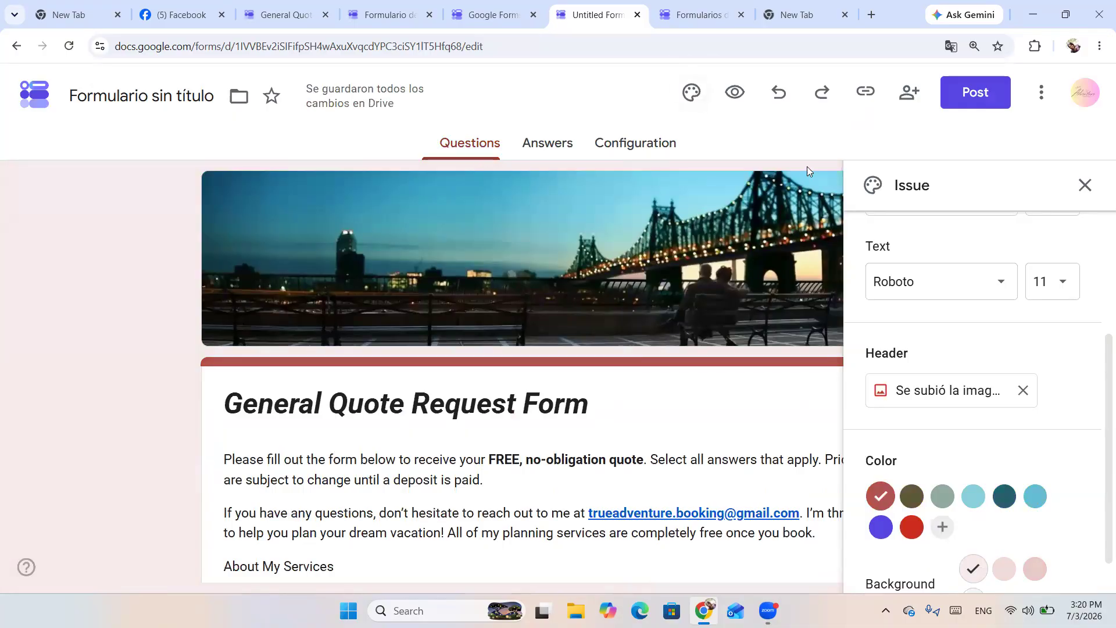
# Remove the bridge header image and check the upload option for a custom header without choosing a file.
pyautogui.scroll(-1, 930, 366)
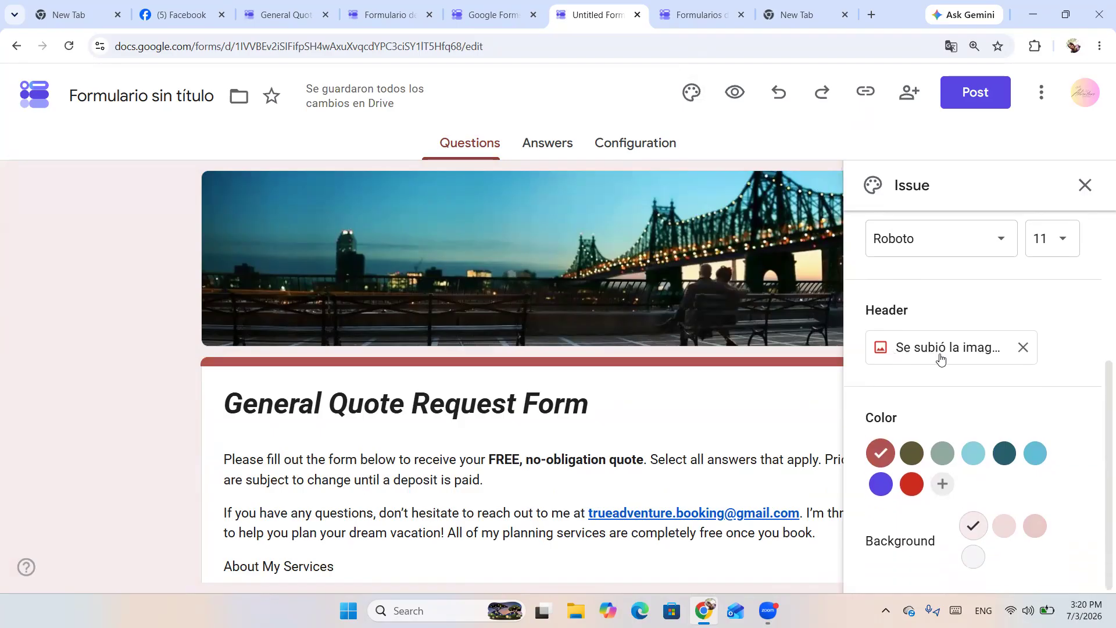
pyautogui.click(1021, 347)
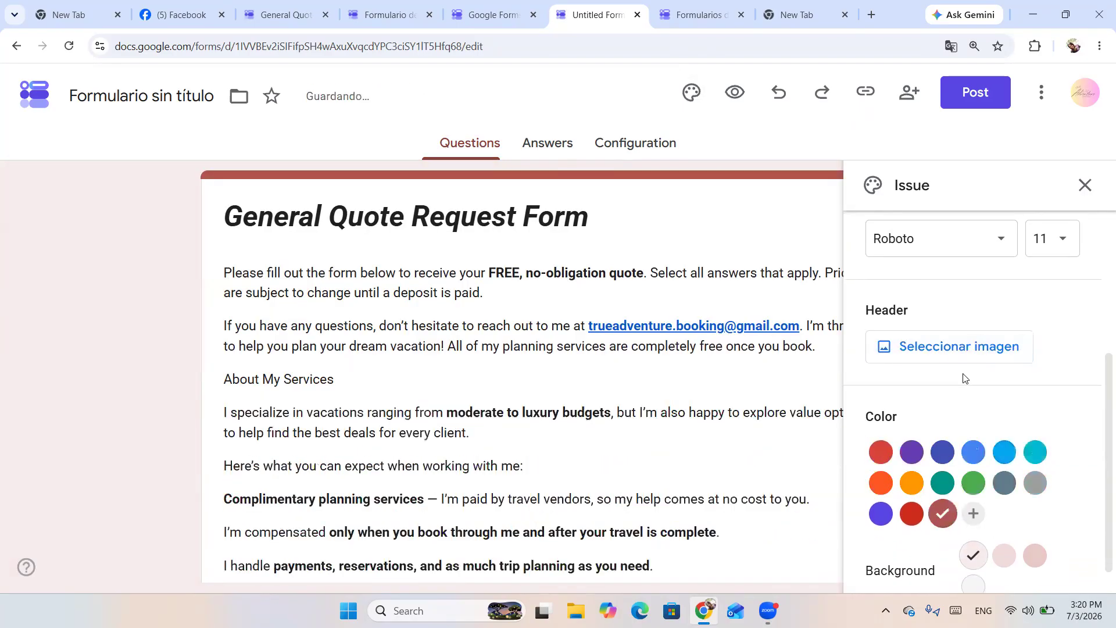
pyautogui.click(919, 347)
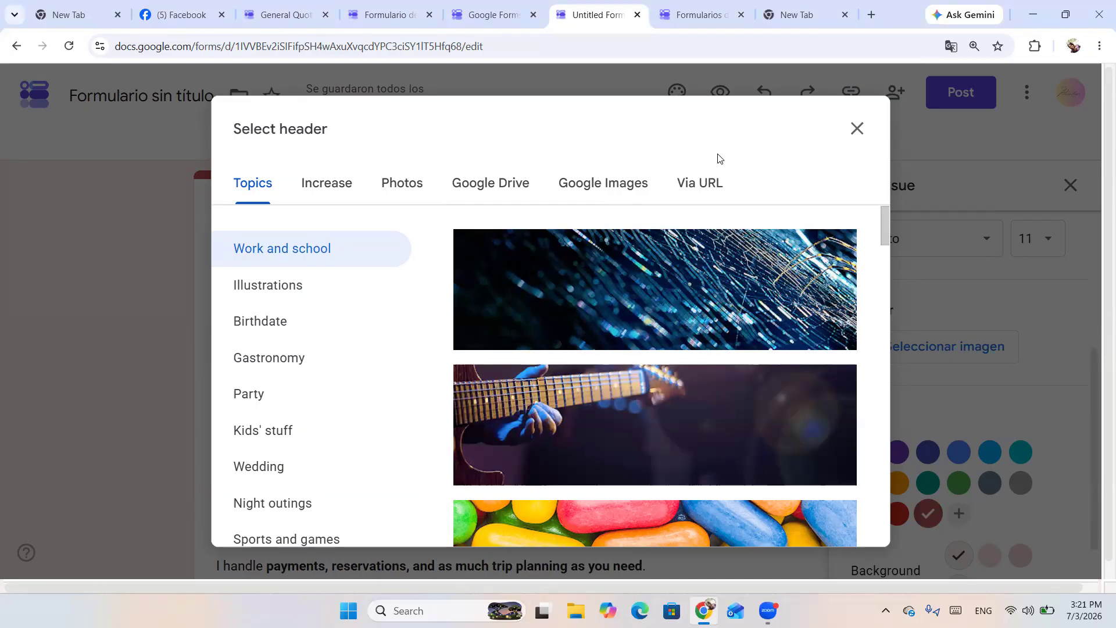
pyautogui.click(349, 183)
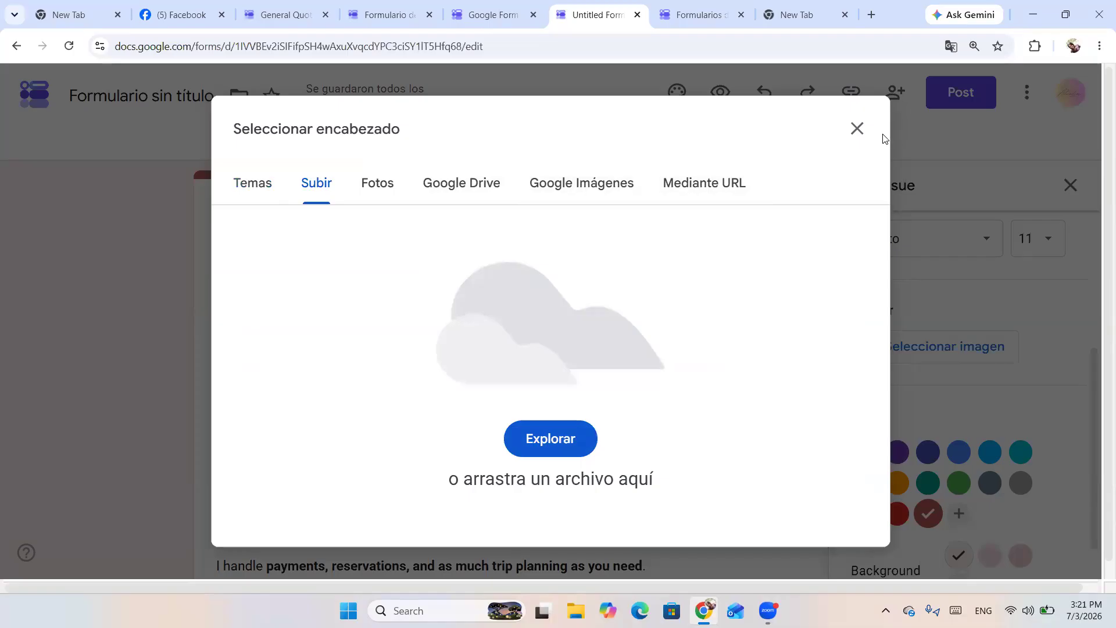
pyautogui.click(856, 127)
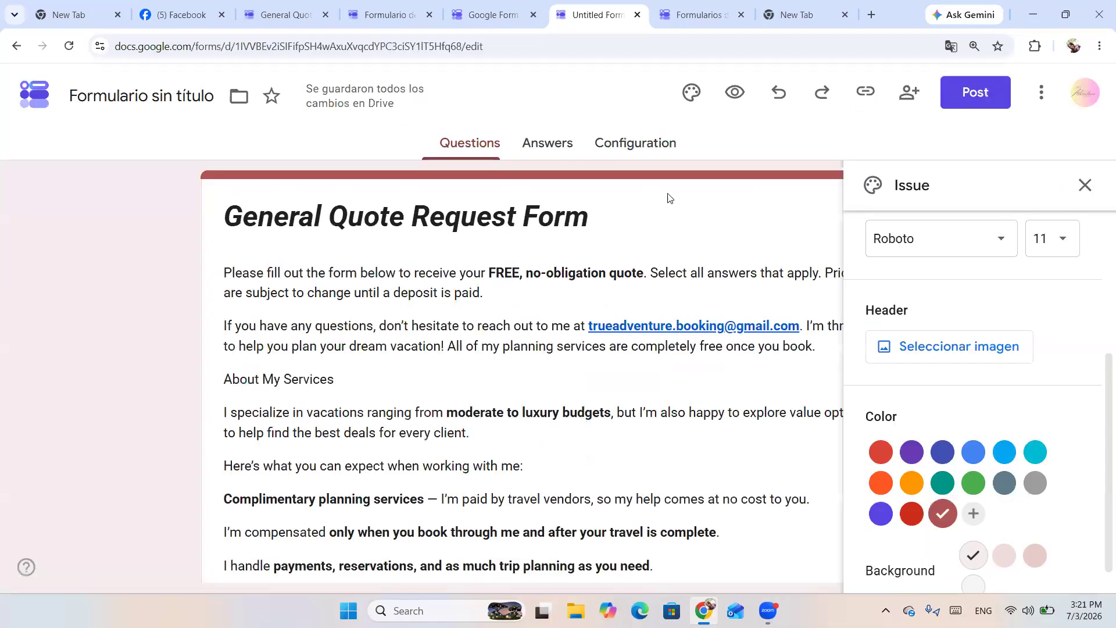
# Insert the first Work and school image, the blue light streaks, as the header, close the theme settings and review the form.
pyautogui.click(936, 343)
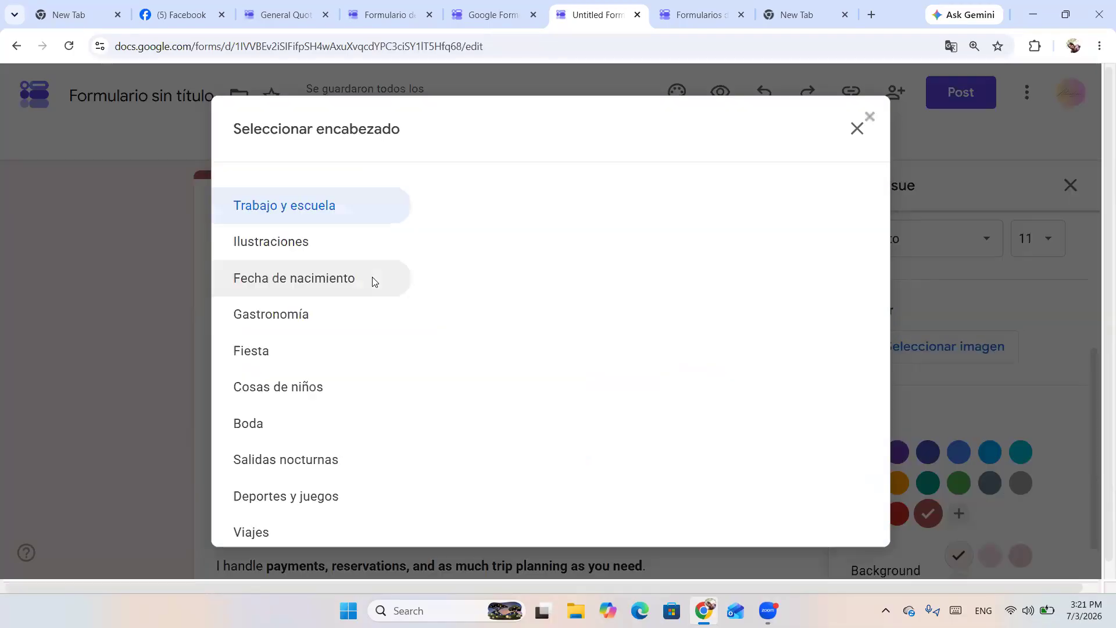
pyautogui.click(661, 323)
pyautogui.scroll(-4, 755, 431)
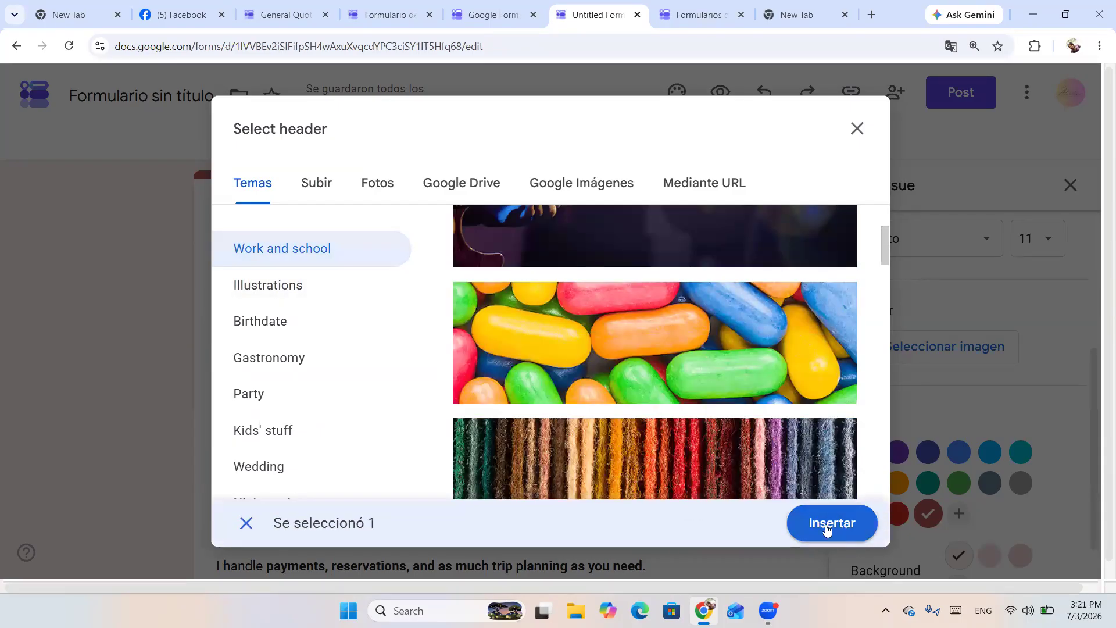
pyautogui.click(826, 526)
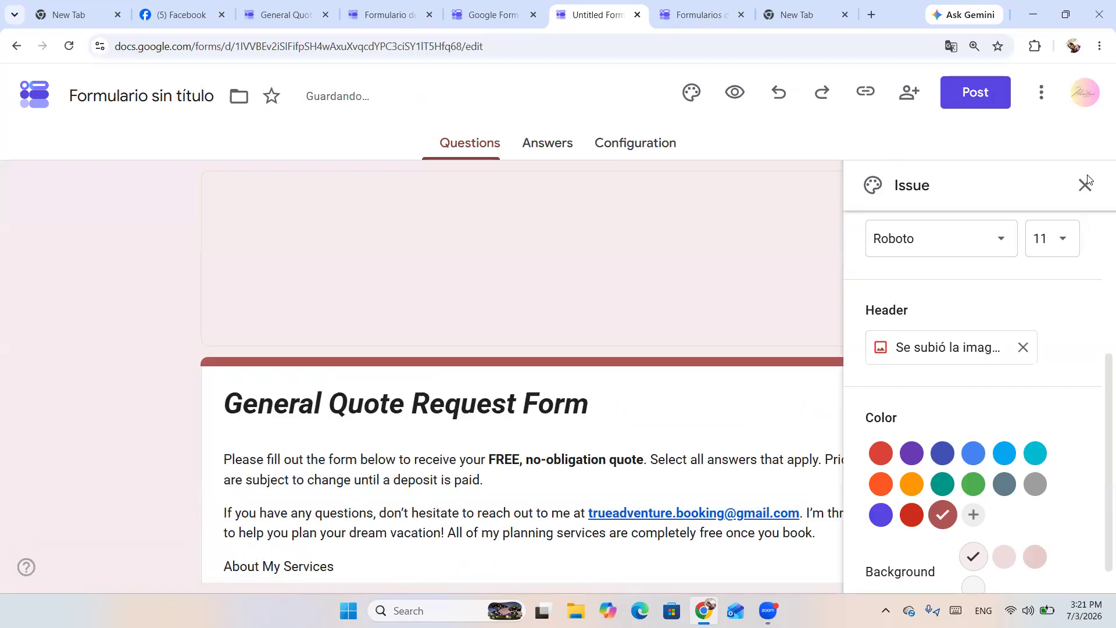
pyautogui.click(1085, 183)
pyautogui.scroll(2, 410, 299)
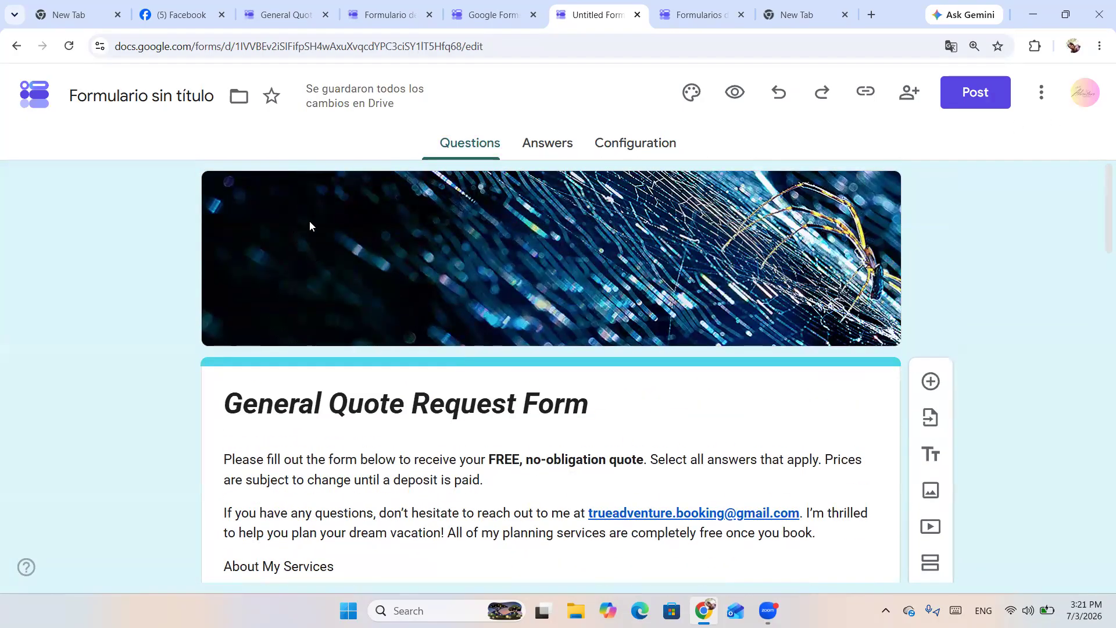
pyautogui.scroll(-5, 598, 257)
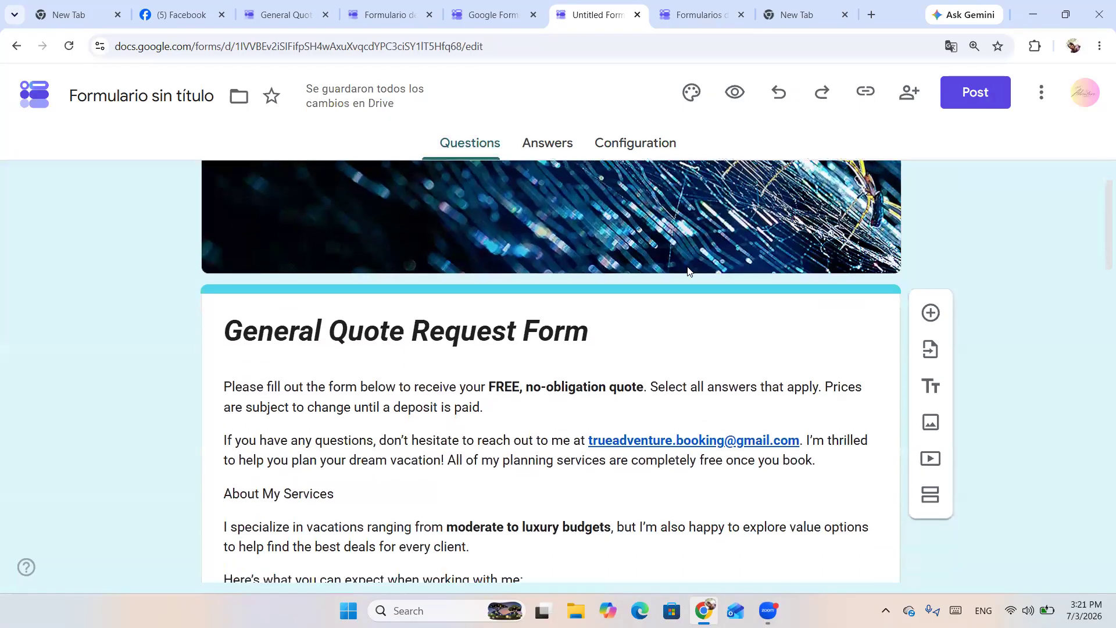
pyautogui.scroll(-10, 698, 360)
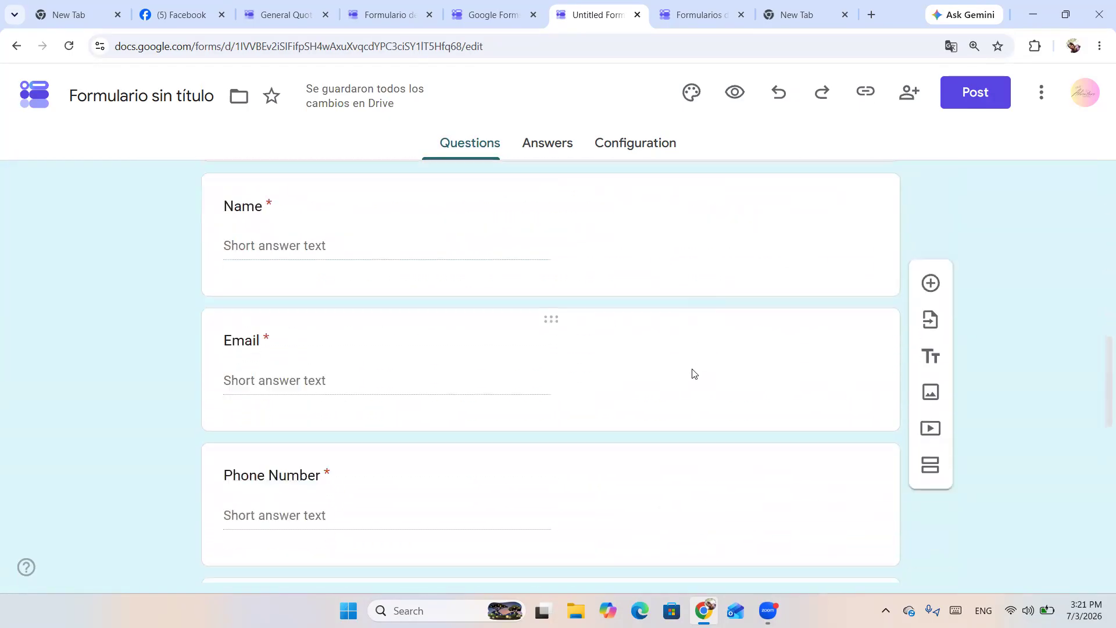
pyautogui.scroll(10, 674, 349)
pyautogui.scroll(5, 684, 334)
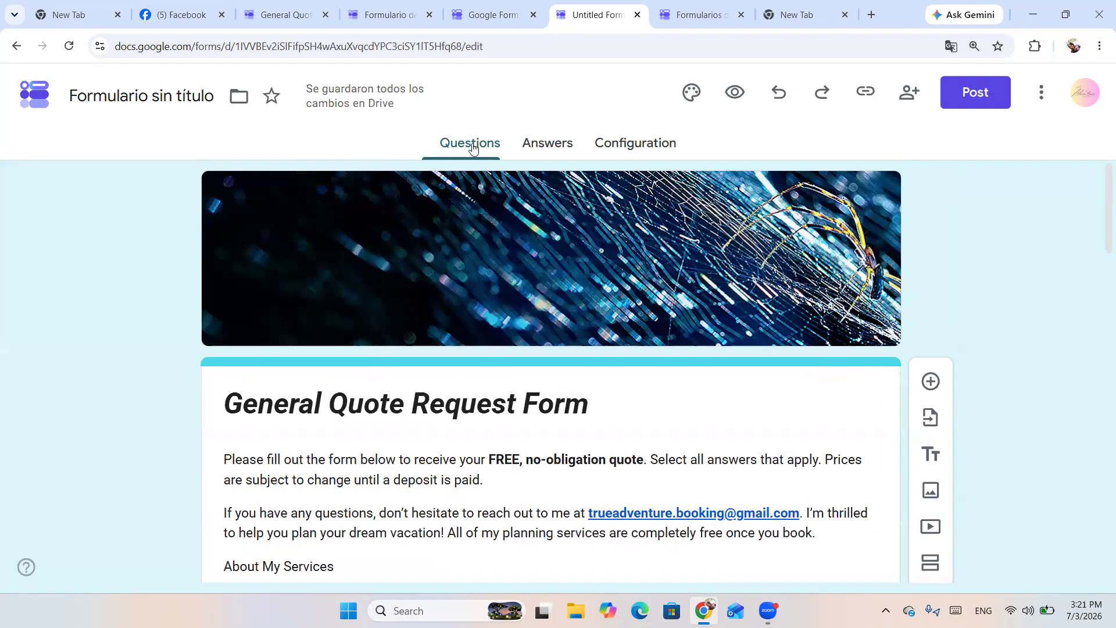
# Open the form's configuration and expand the Answers settings on how responses are collected and protected.
pyautogui.click(632, 150)
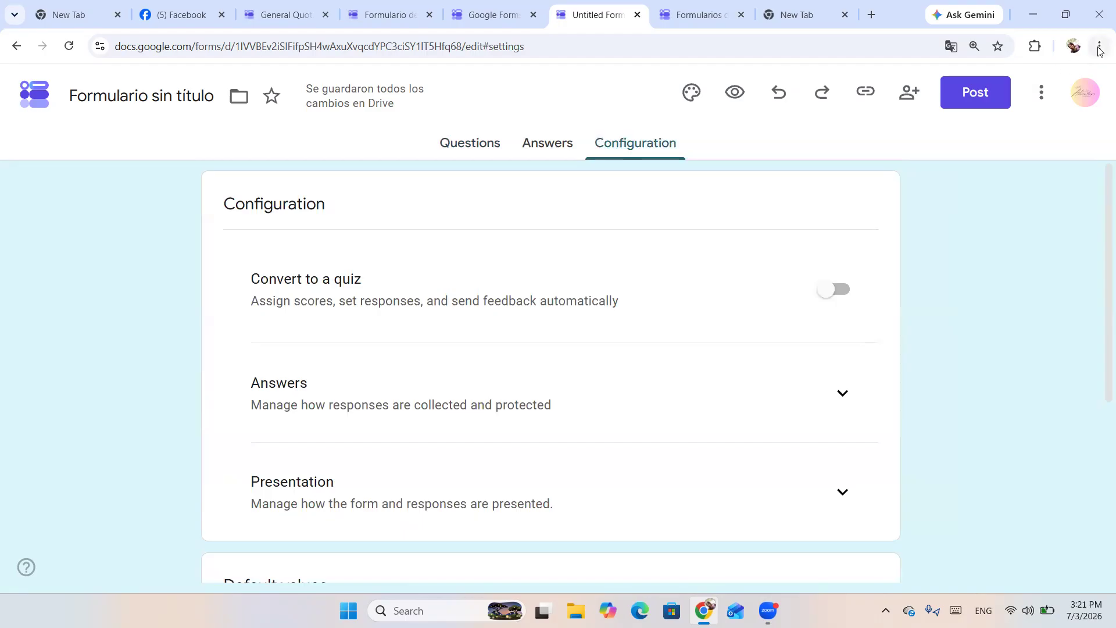
pyautogui.scroll(-1, 451, 264)
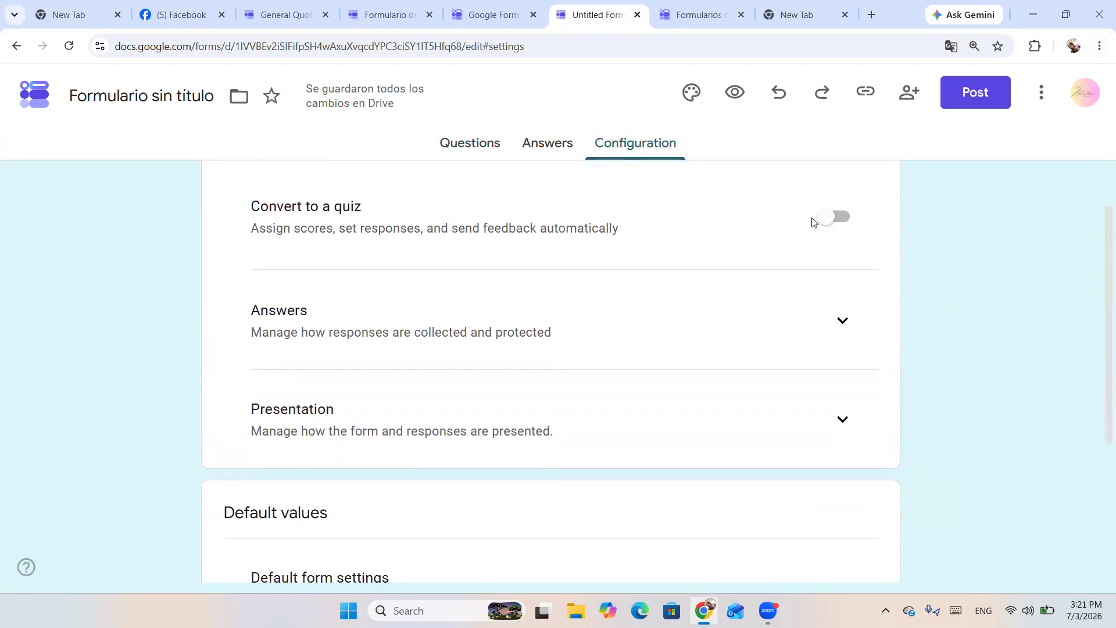
pyautogui.scroll(-1, 488, 247)
pyautogui.scroll(1, 523, 240)
pyautogui.scroll(-1, 407, 285)
pyautogui.click(842, 249)
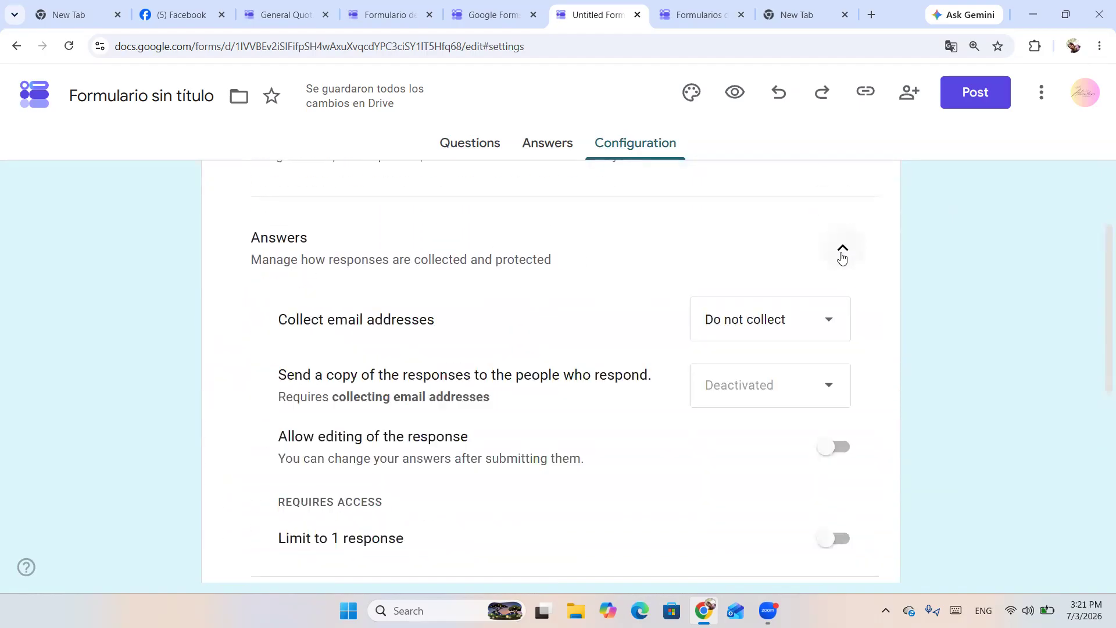
# Try the Verified and Responder's entry options for collecting email addresses and set the option back to Do not collect.
pyautogui.scroll(-2, 674, 266)
pyautogui.scroll(1, 674, 266)
pyautogui.click(745, 251)
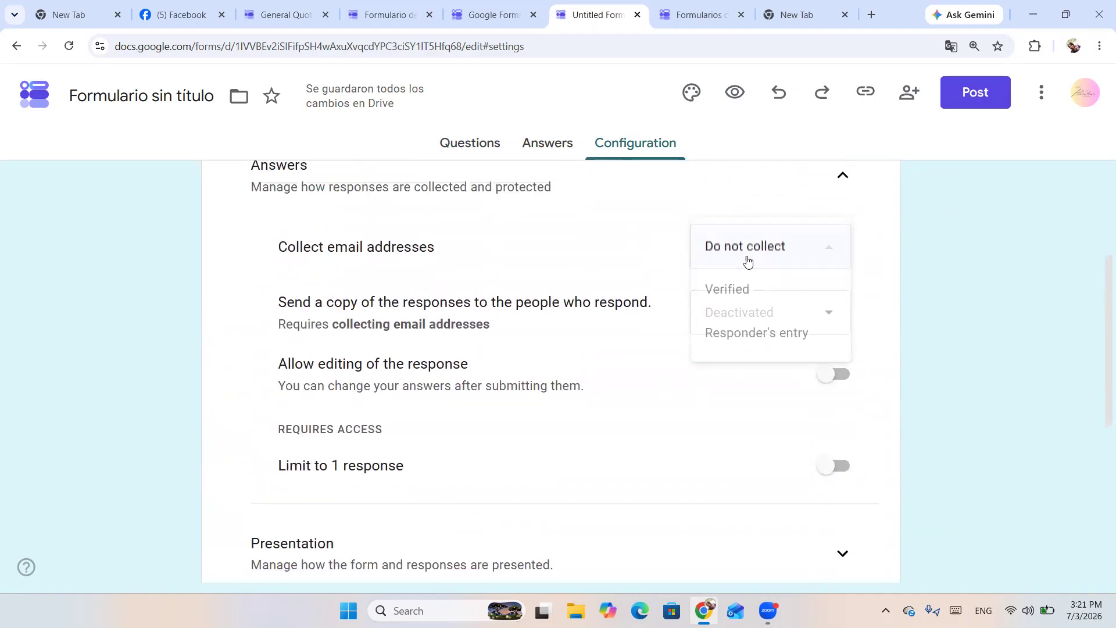
pyautogui.click(721, 296)
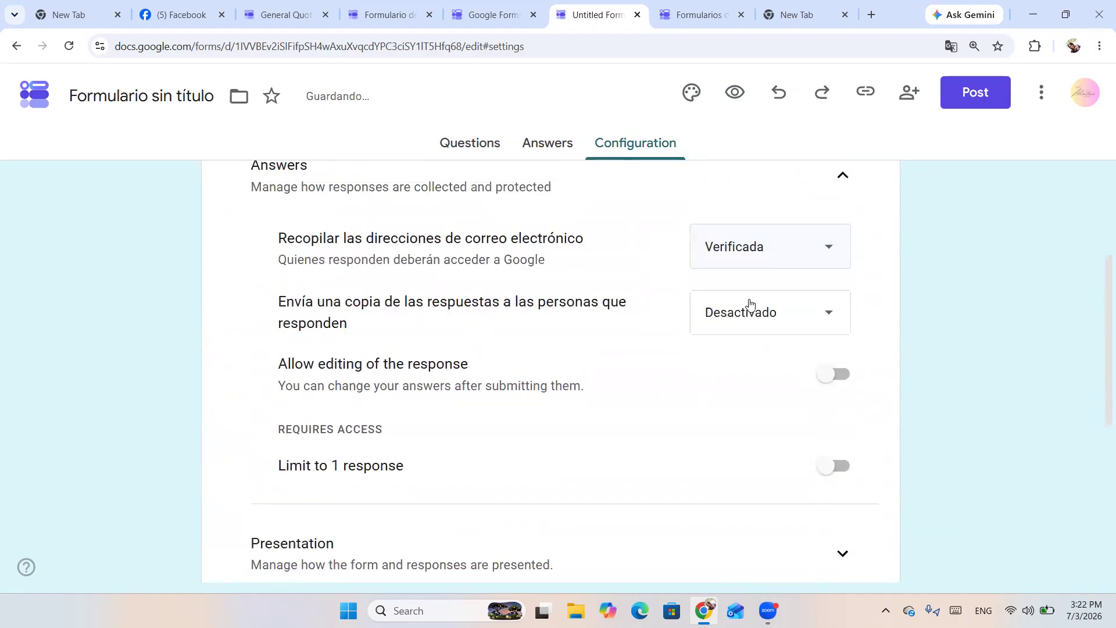
pyautogui.click(806, 261)
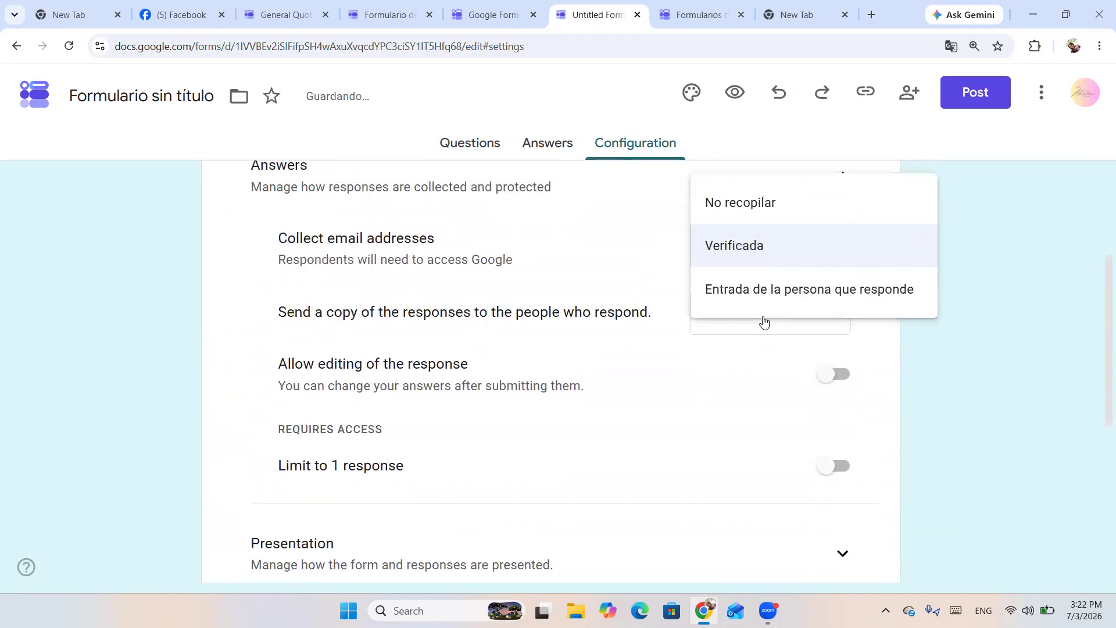
pyautogui.click(738, 290)
pyautogui.click(753, 259)
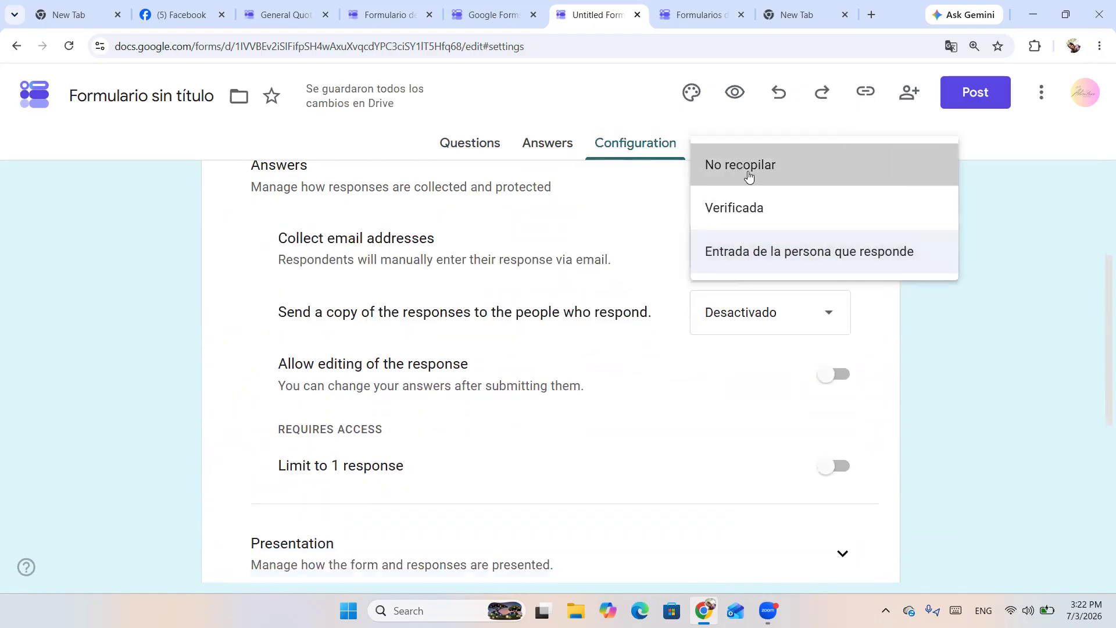
pyautogui.click(747, 172)
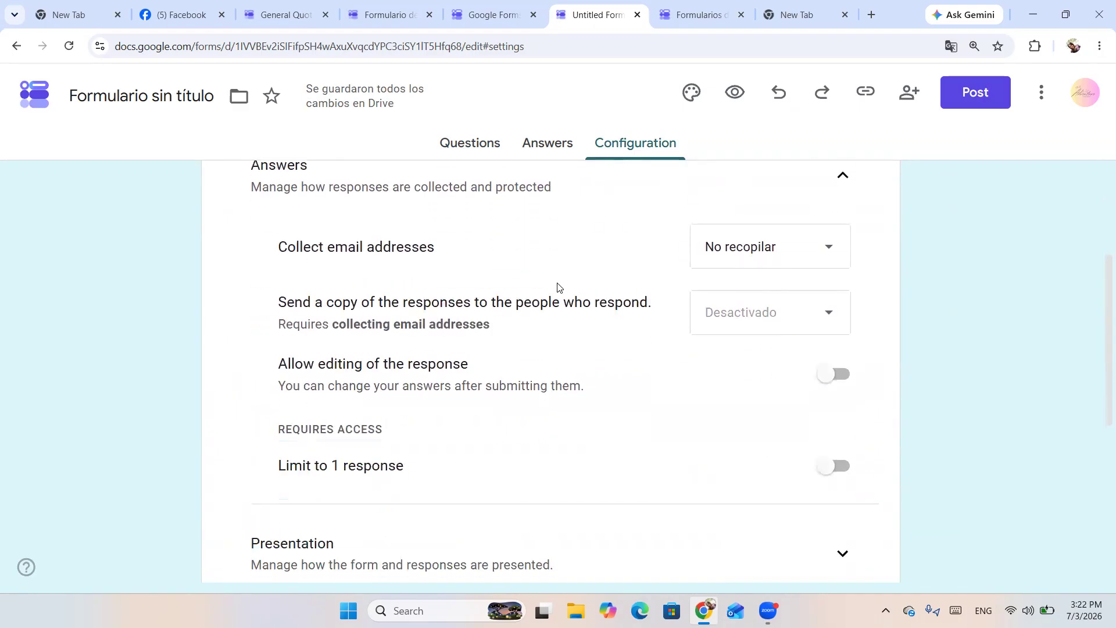
# Expand the Presentation settings below the Answers settings and open the confirmation message for editing.
pyautogui.scroll(-1, 557, 287)
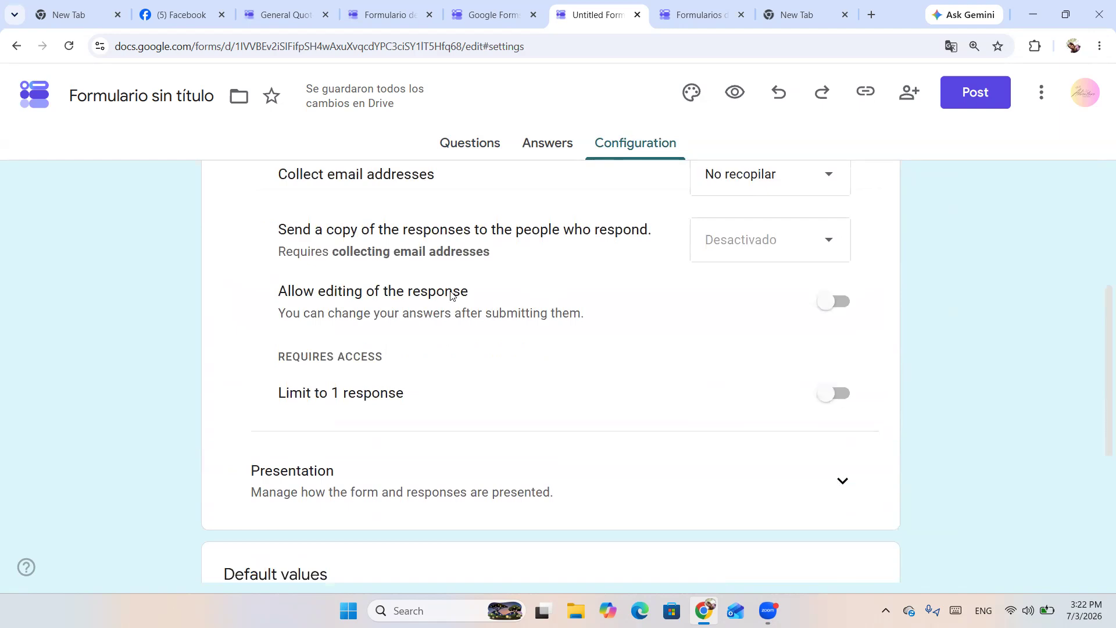
pyautogui.scroll(-1, 425, 300)
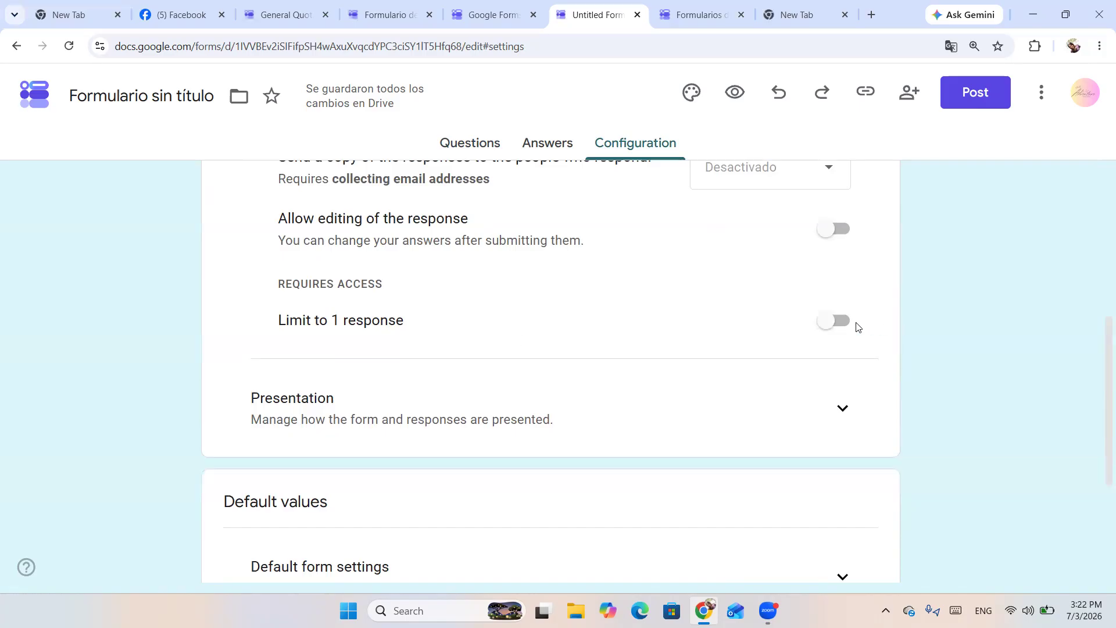
pyautogui.scroll(-2, 636, 349)
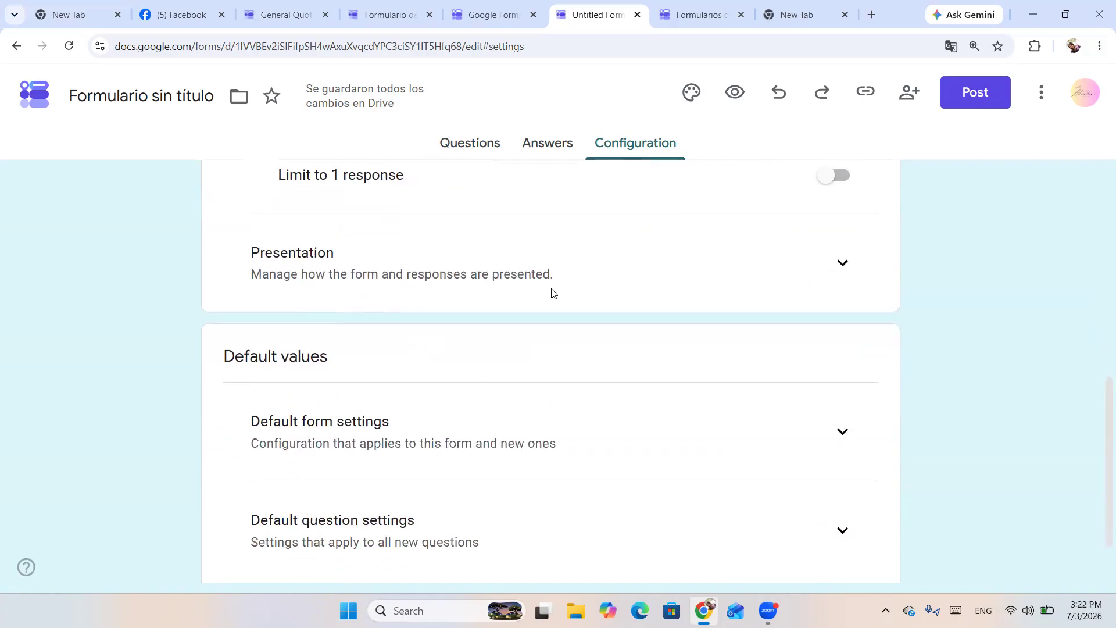
pyautogui.click(842, 262)
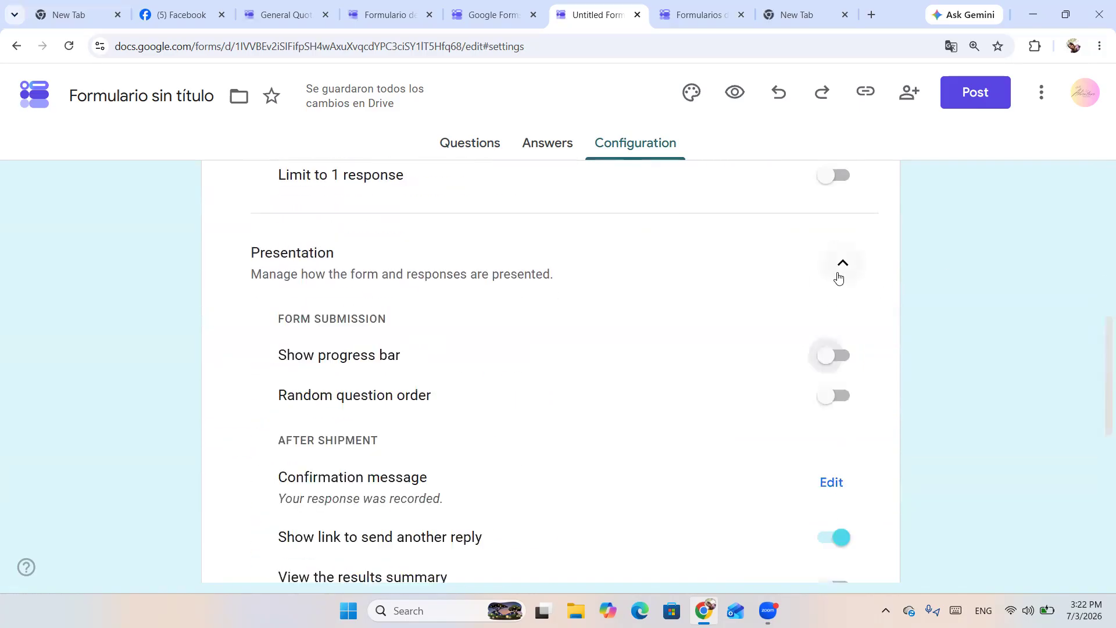
pyautogui.scroll(-2, 682, 298)
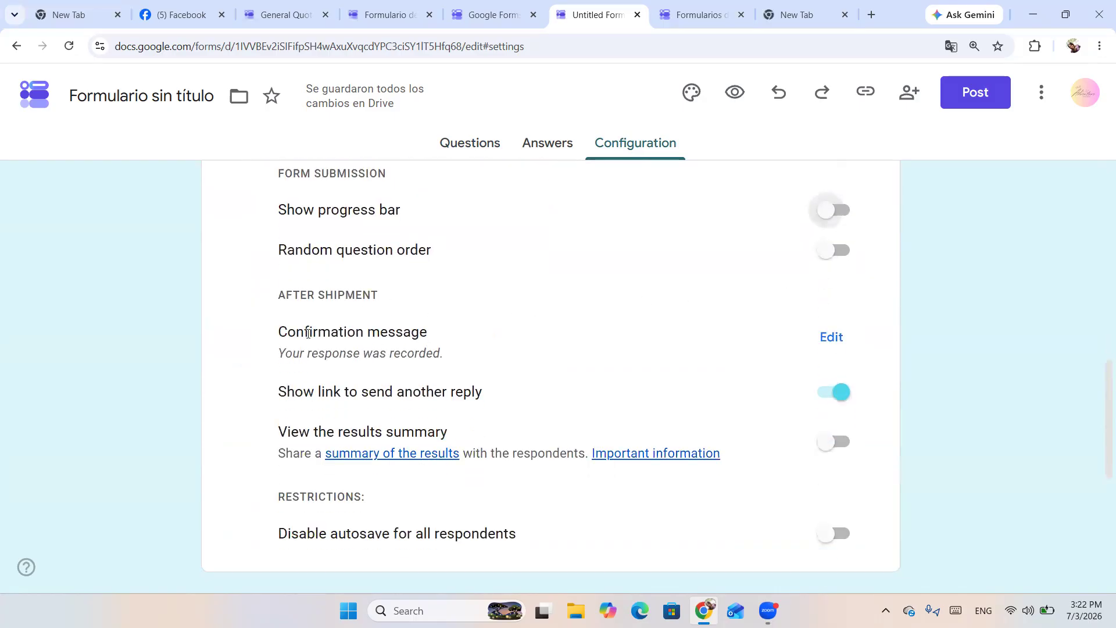
pyautogui.click(831, 340)
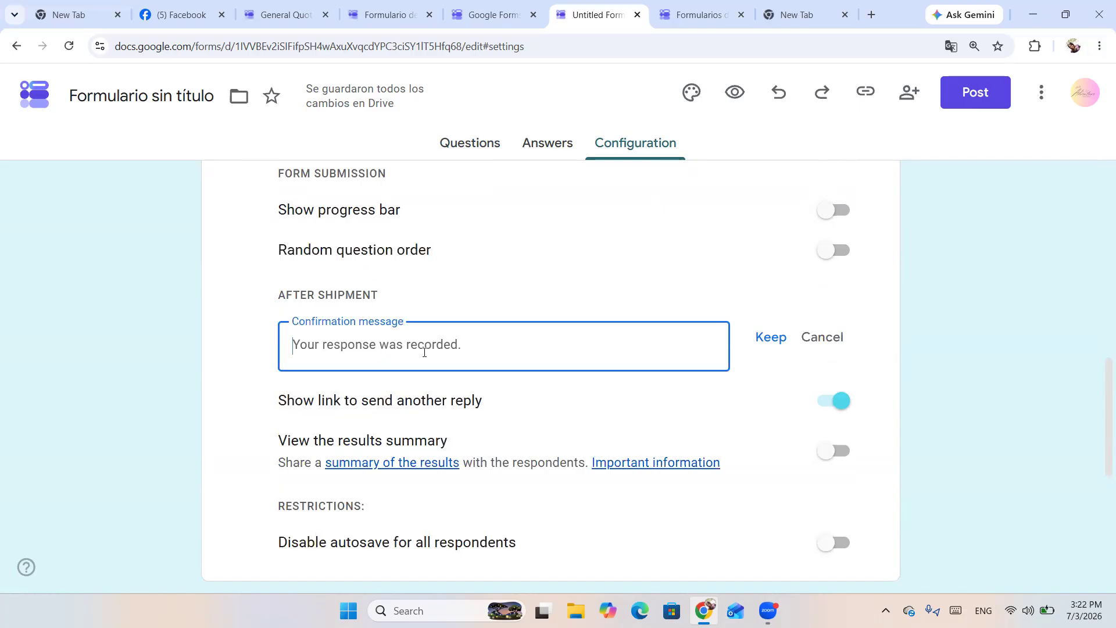
pyautogui.write('Thank you')
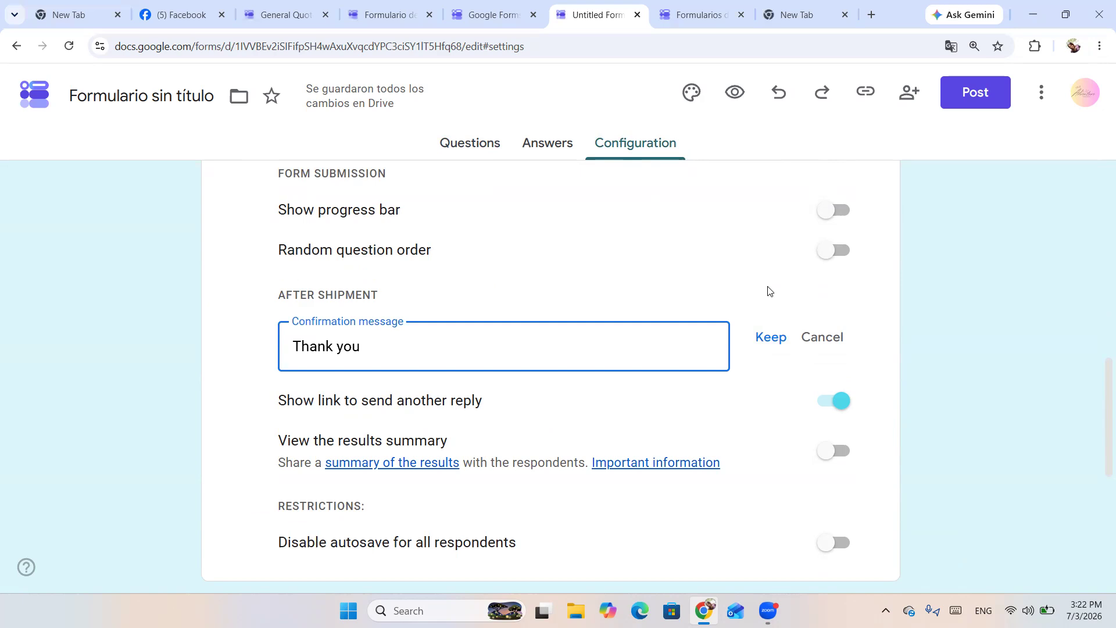
pyautogui.write(' fro your request, we receib')
pyautogui.press('BackSpace')
pyautogui.press('BackSpace')
pyautogui.press('BackSpace')
pyautogui.press('BackSpace')
pyautogui.press('BackSpace')
pyautogui.press('BackSpace')
pyautogui.press('BackSpace')
pyautogui.press('BackSpace')
pyautogui.press('BackSpace')
pyautogui.press('BackSpace')
pyautogui.press('BackSpace')
pyautogui.press('BackSpace')
pyautogui.press('BackSpace')
pyautogui.press('BackSpace')
pyautogui.press('BackSpace')
pyautogui.press('BackSpace')
pyautogui.press('BackSpace')
pyautogui.press('BackSpace')
pyautogui.press('BackSpace')
pyautogui.press('BackSpace')
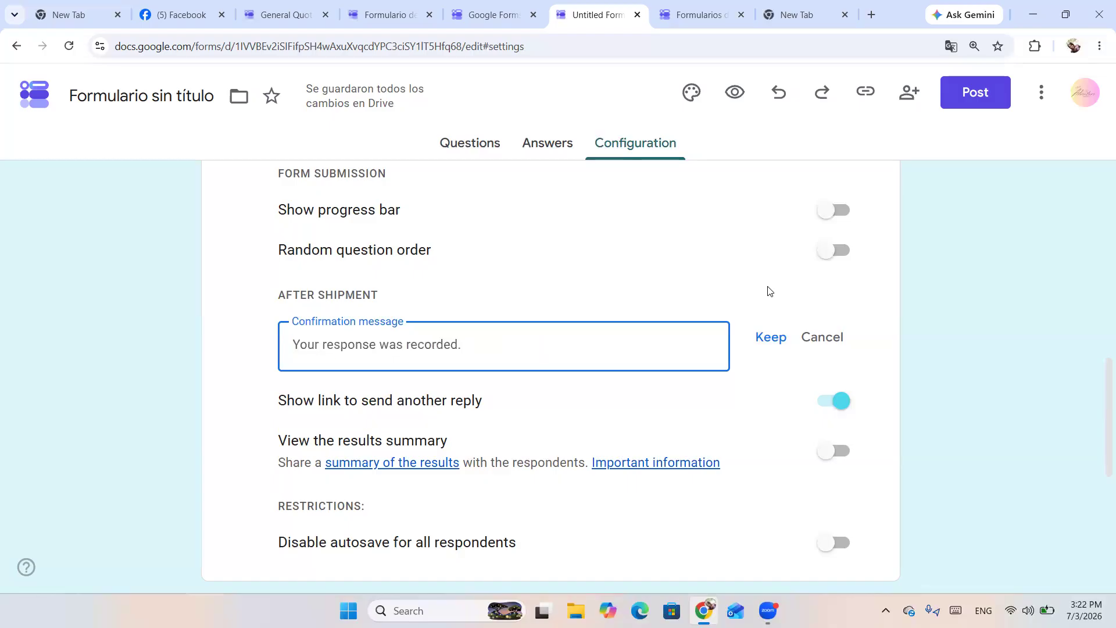
# Set and save the confirmation message "We received your request for a quote and we will reach out to you within 24 hours".
pyautogui.write('We recei')
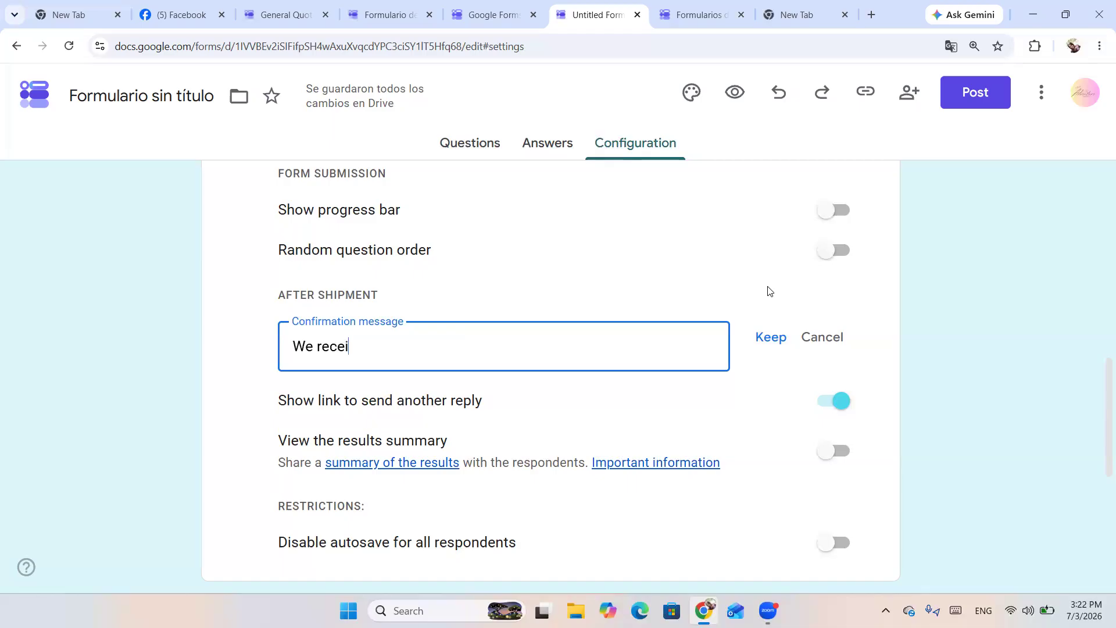
pyautogui.write('ved your requets for a quote and ')
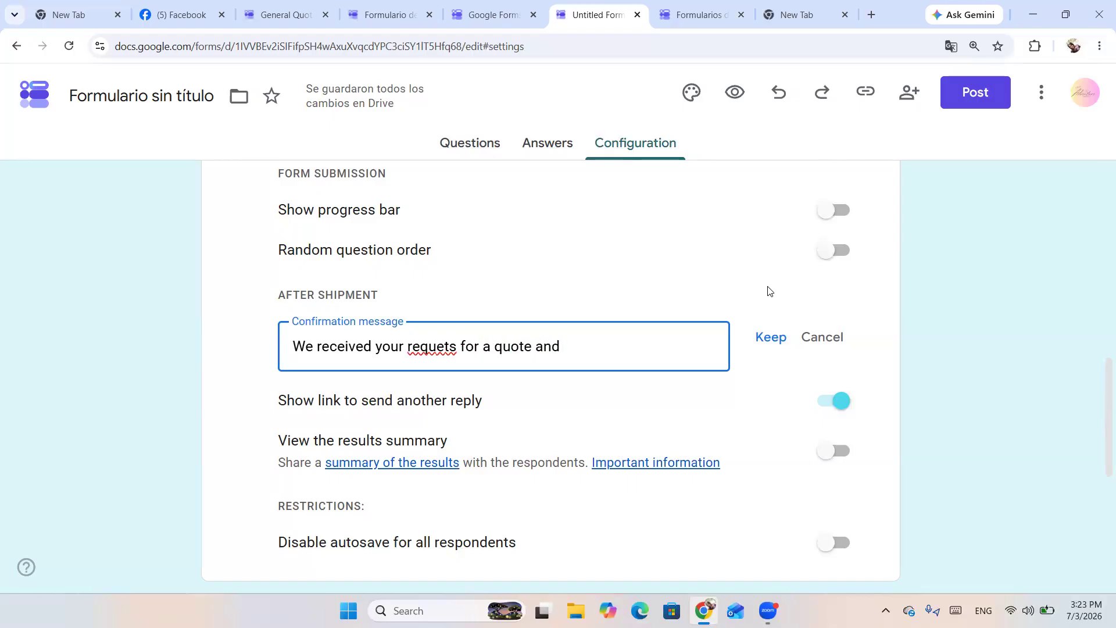
pyautogui.write('we will reach out to you ')
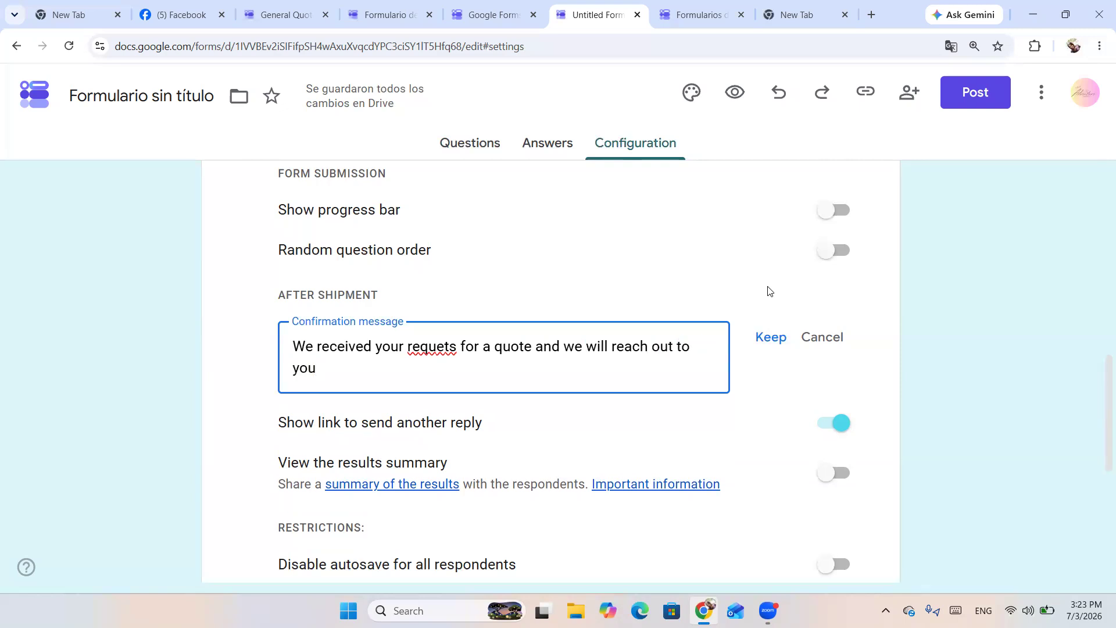
pyautogui.write('within 2')
pyautogui.write('4 hours')
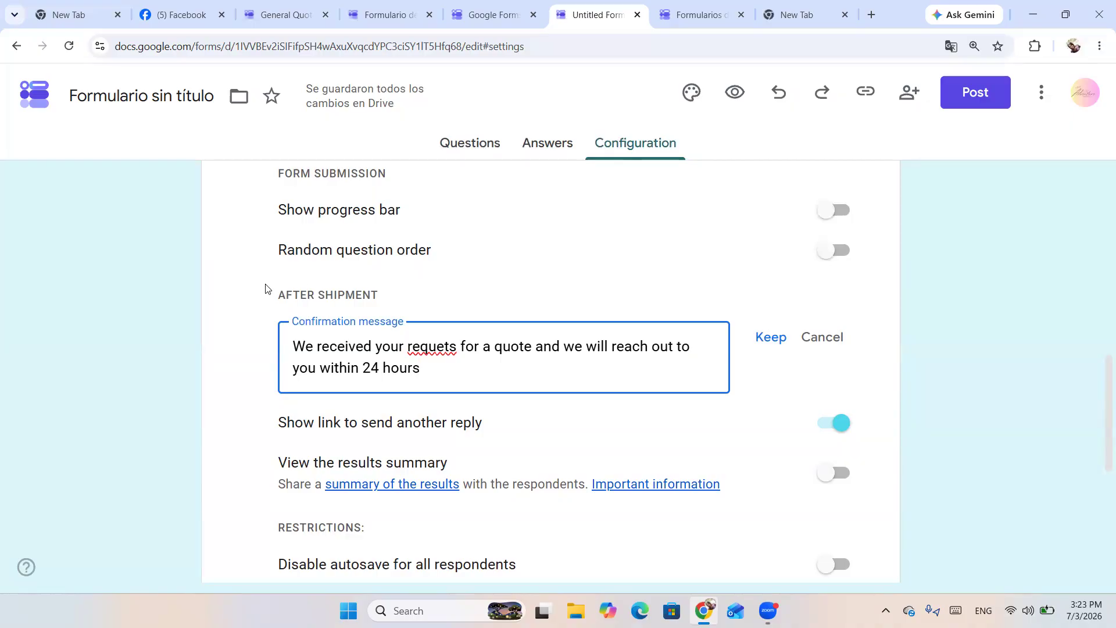
pyautogui.rightClick(439, 345)
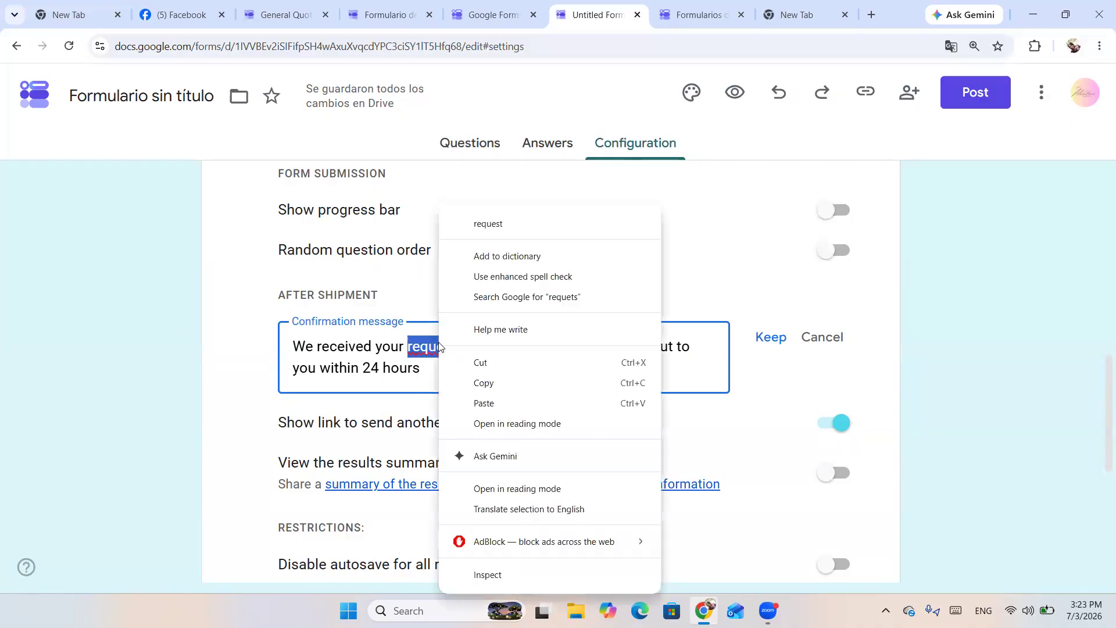
pyautogui.click(516, 230)
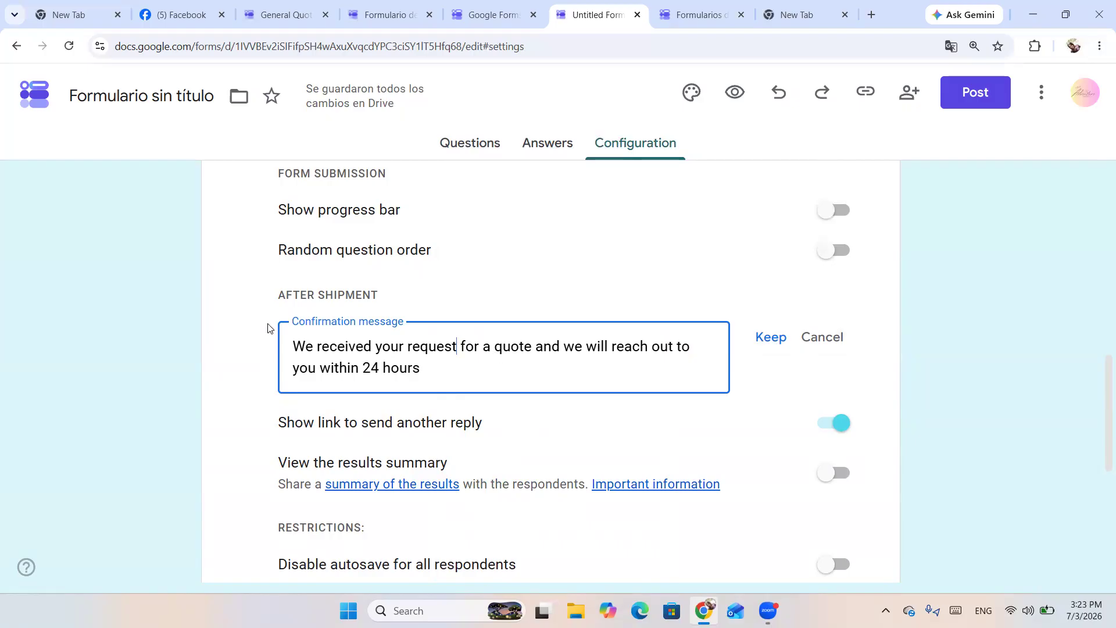
pyautogui.click(773, 339)
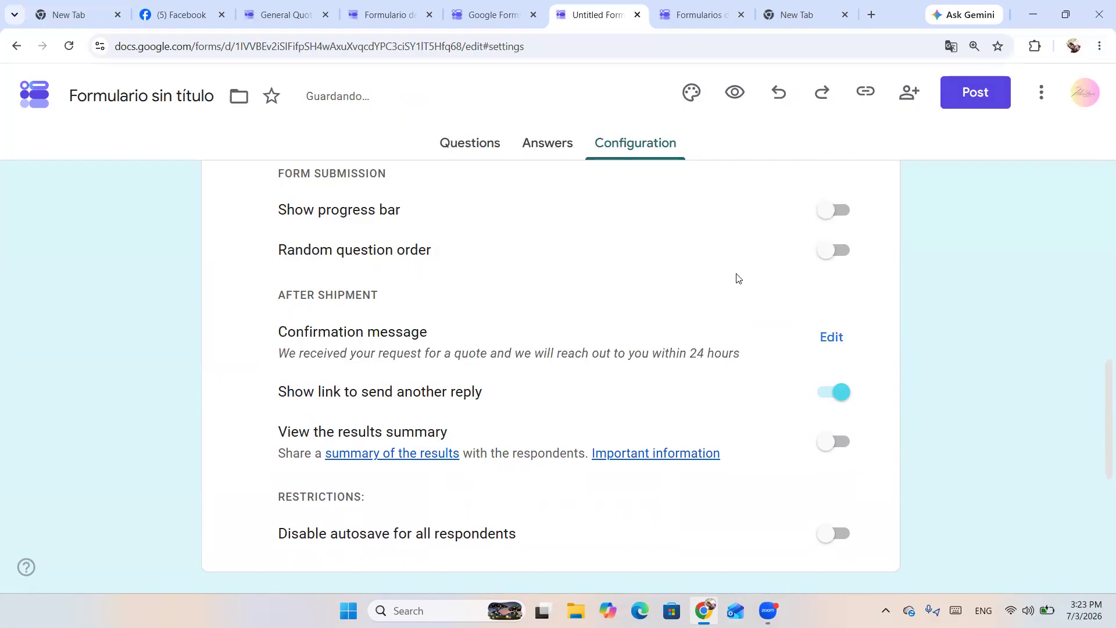
# Turn on email notifications for new replies in the form's Answers section and check that the option is enabled.
pyautogui.scroll(-5, 734, 284)
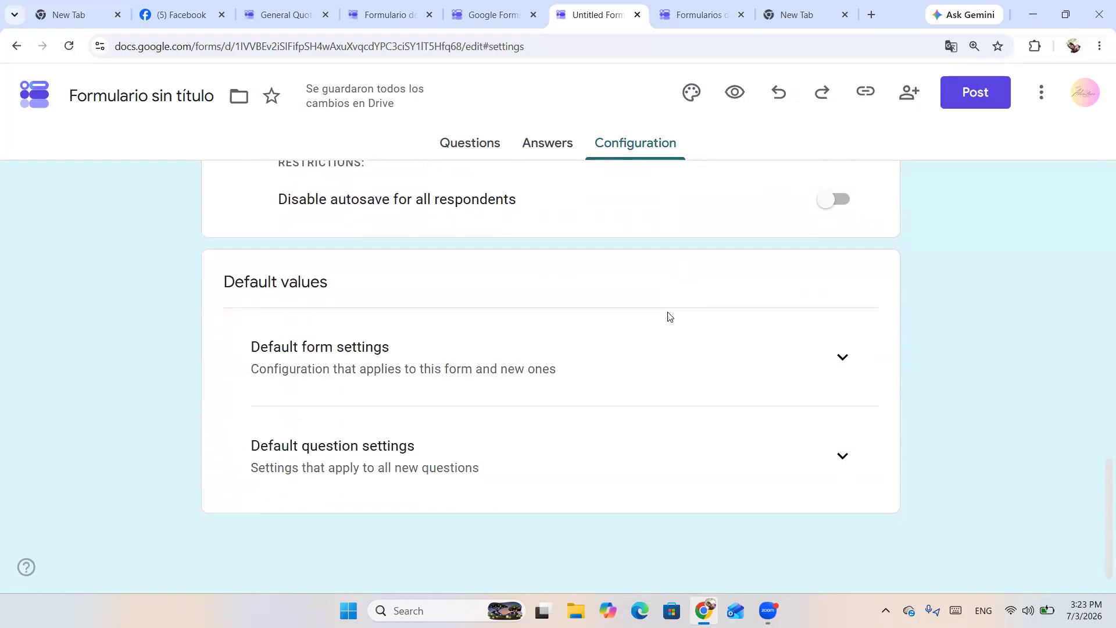
pyautogui.scroll(10, 750, 277)
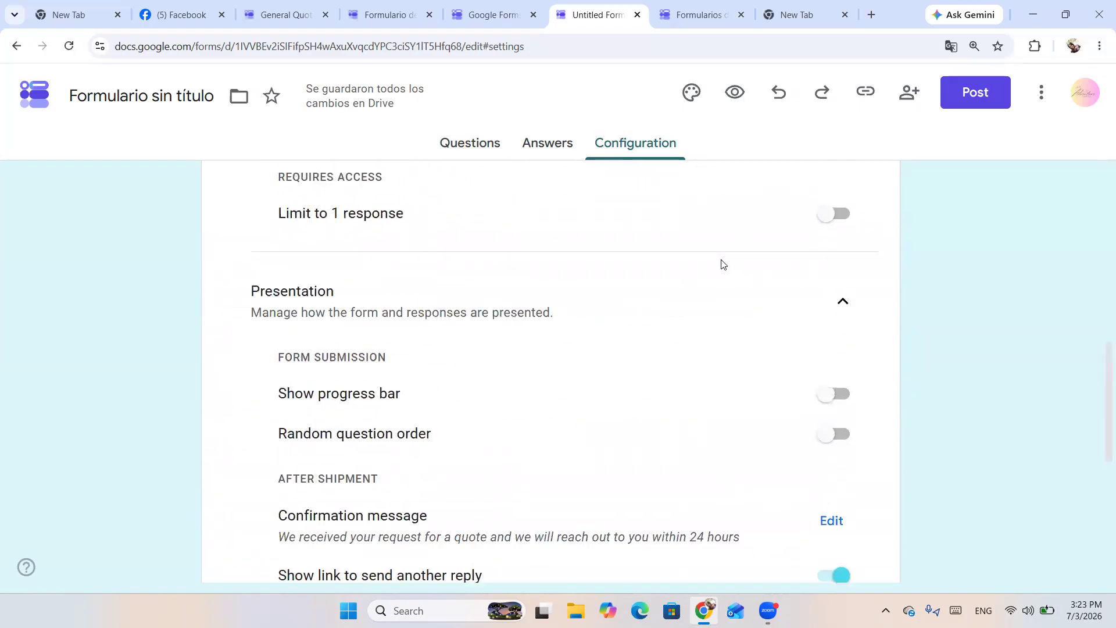
pyautogui.scroll(-5, 708, 341)
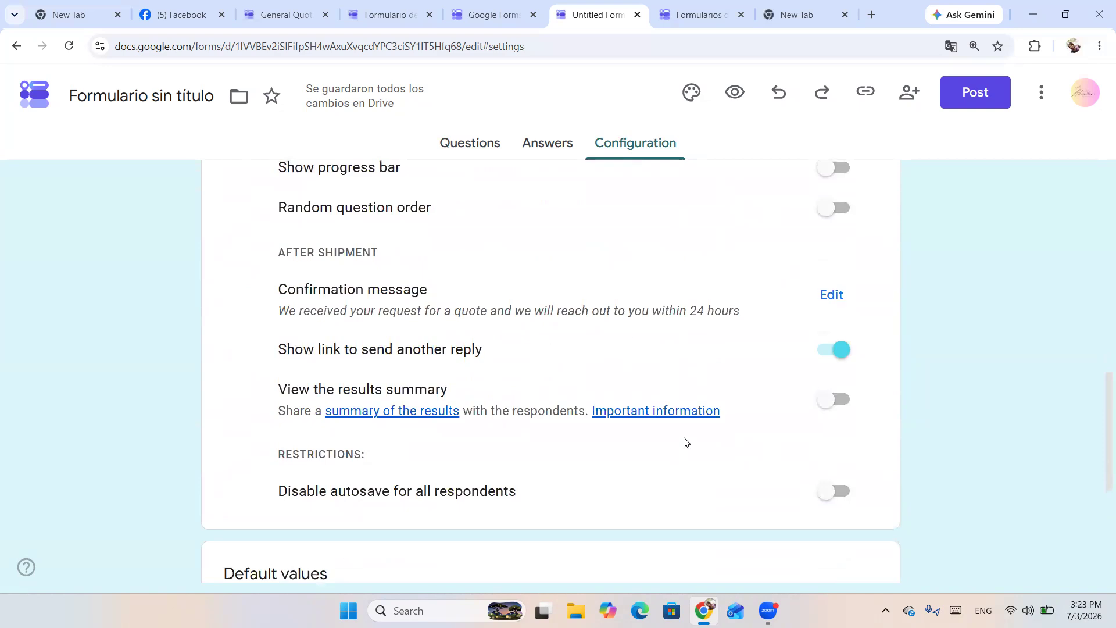
pyautogui.scroll(8, 653, 334)
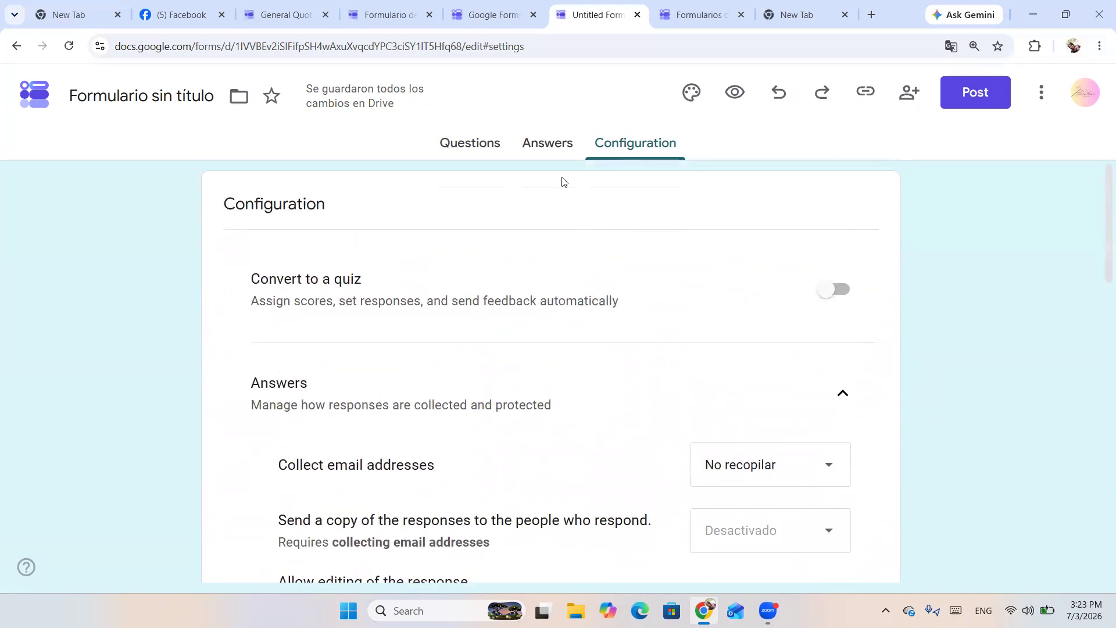
pyautogui.click(540, 146)
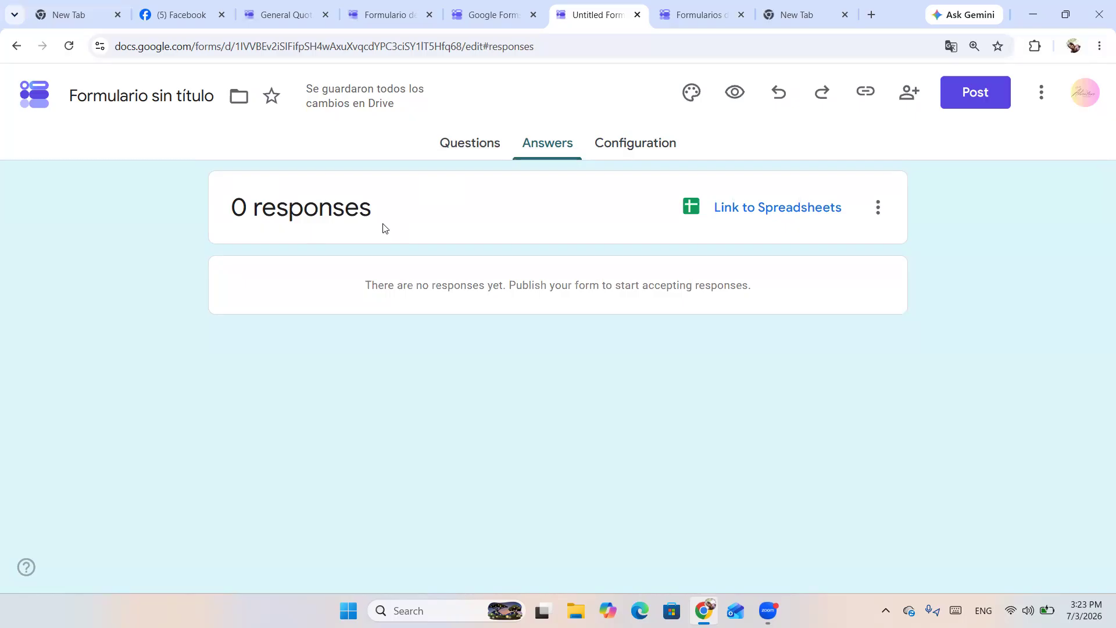
pyautogui.click(879, 209)
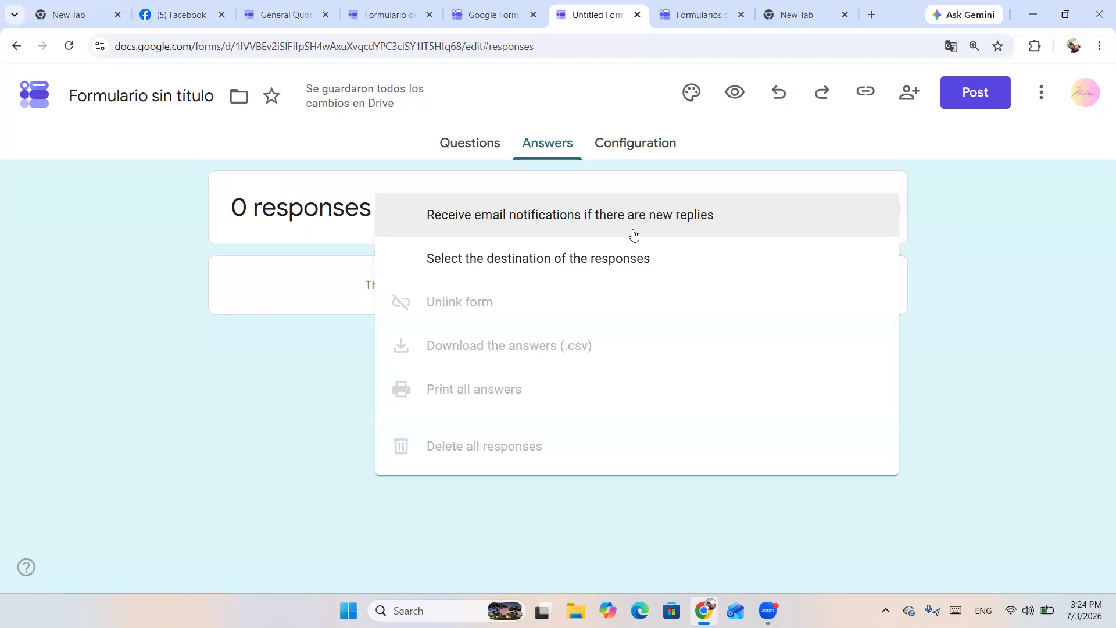
pyautogui.click(553, 215)
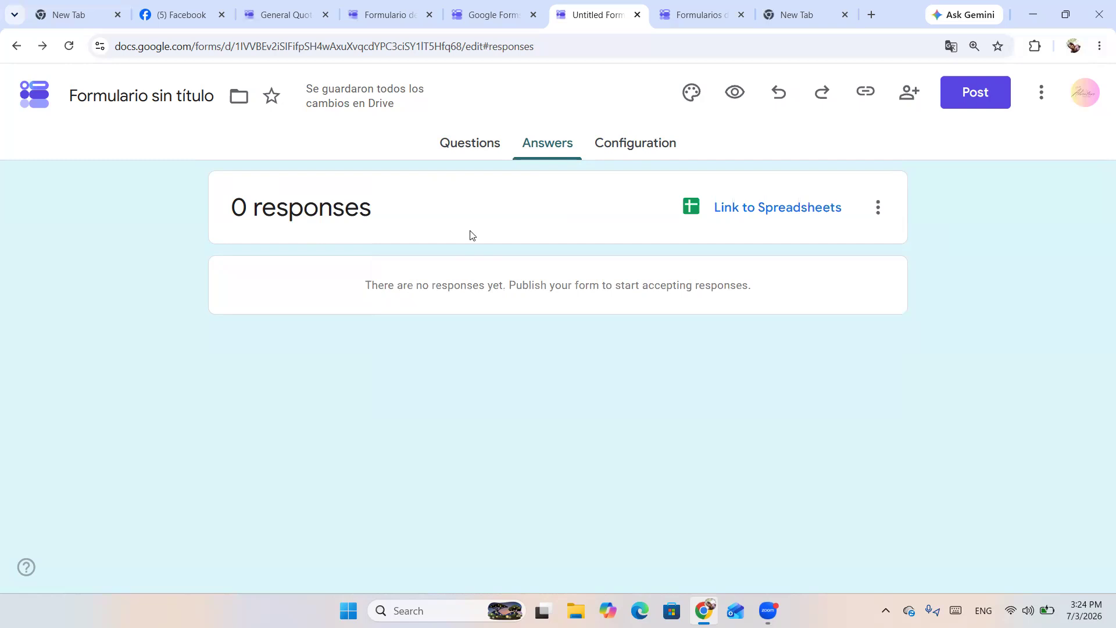
pyautogui.click(877, 207)
pyautogui.click(319, 192)
pyautogui.click(875, 207)
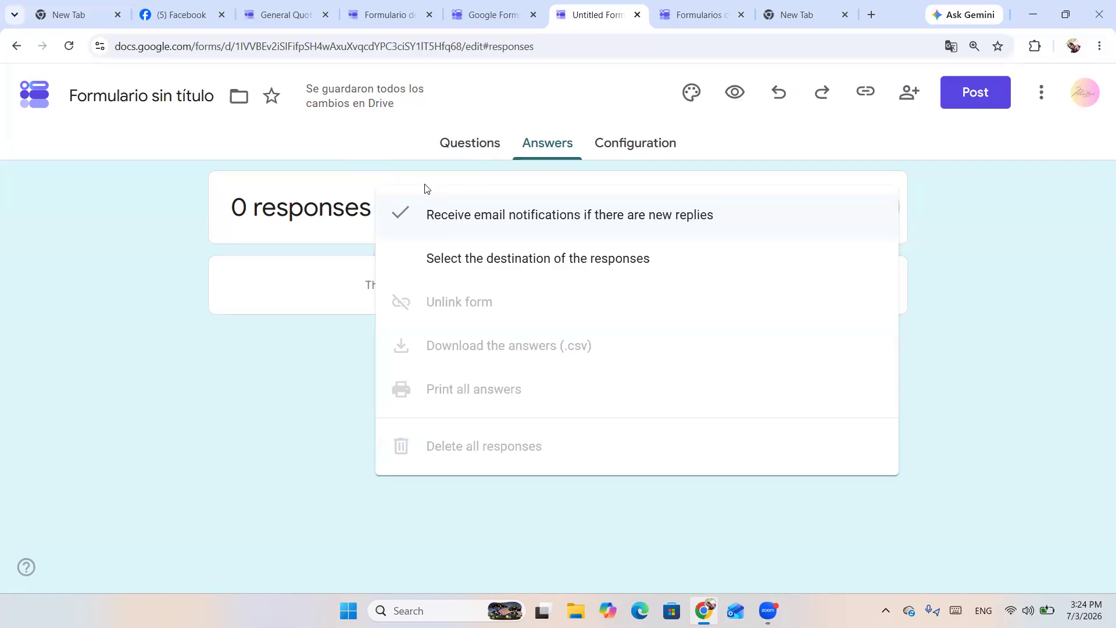
pyautogui.click(320, 204)
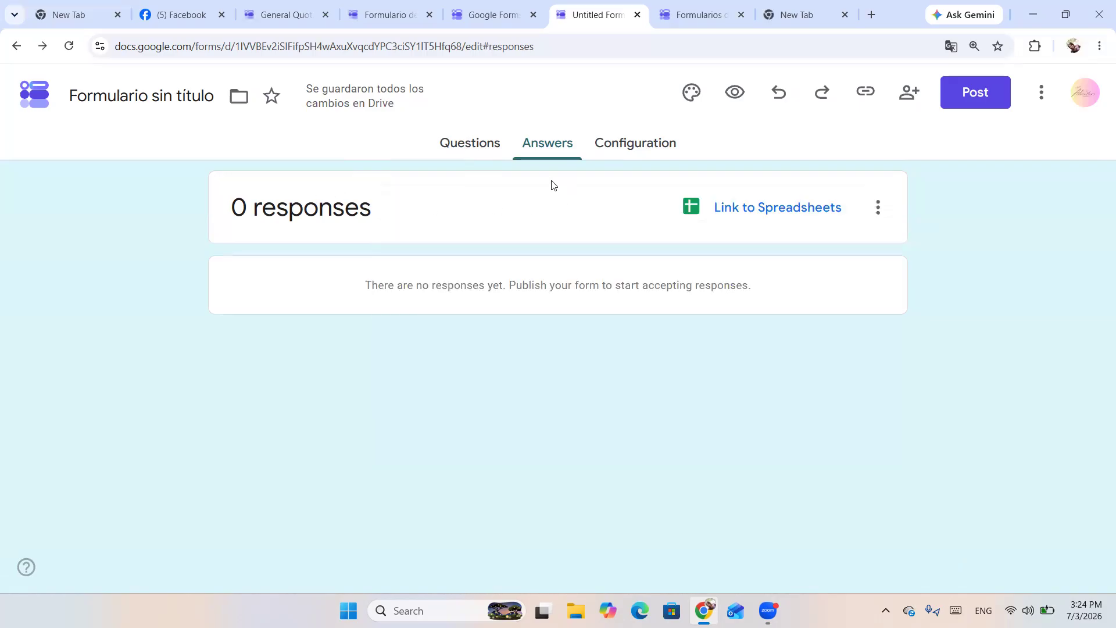
# Return to the form's questions and review the header image and the introductory text.
pyautogui.click(467, 156)
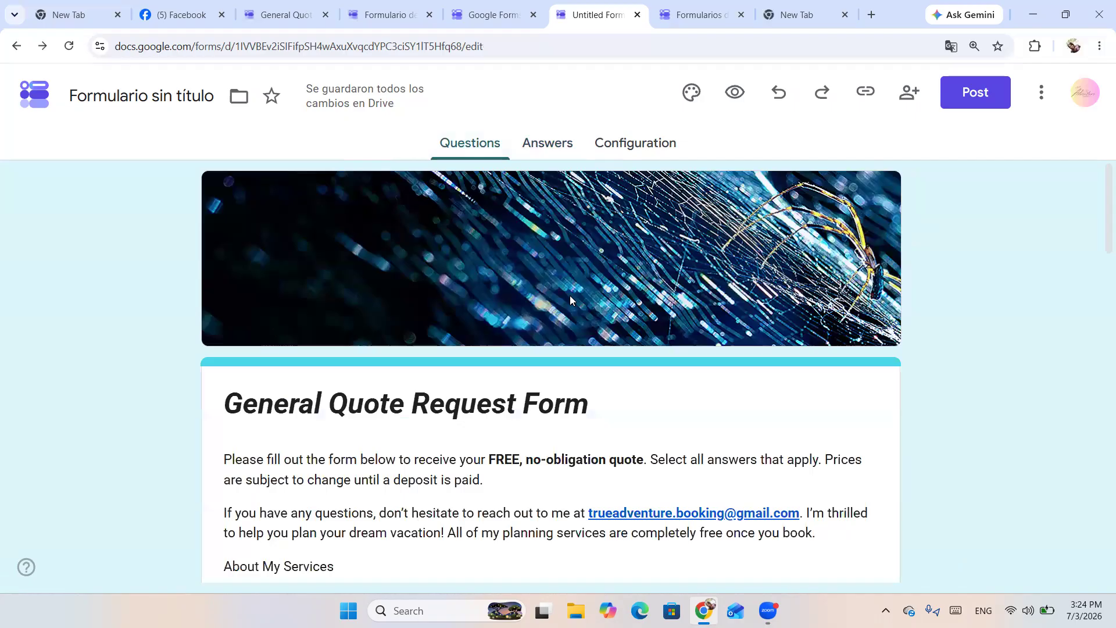
pyautogui.scroll(-20, 528, 347)
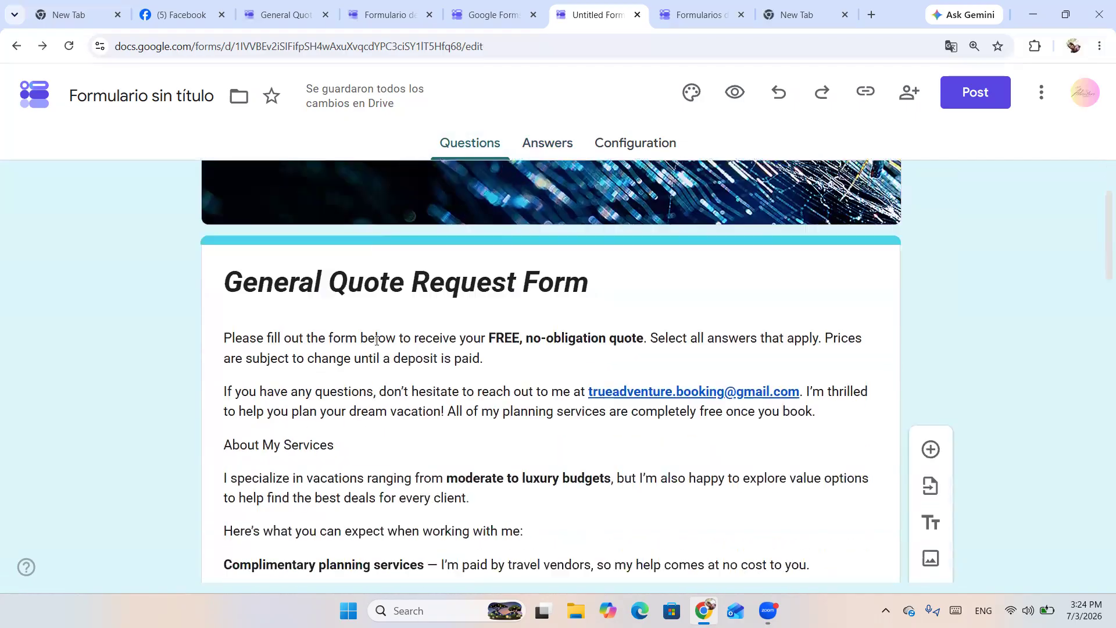
pyautogui.scroll(20, 528, 347)
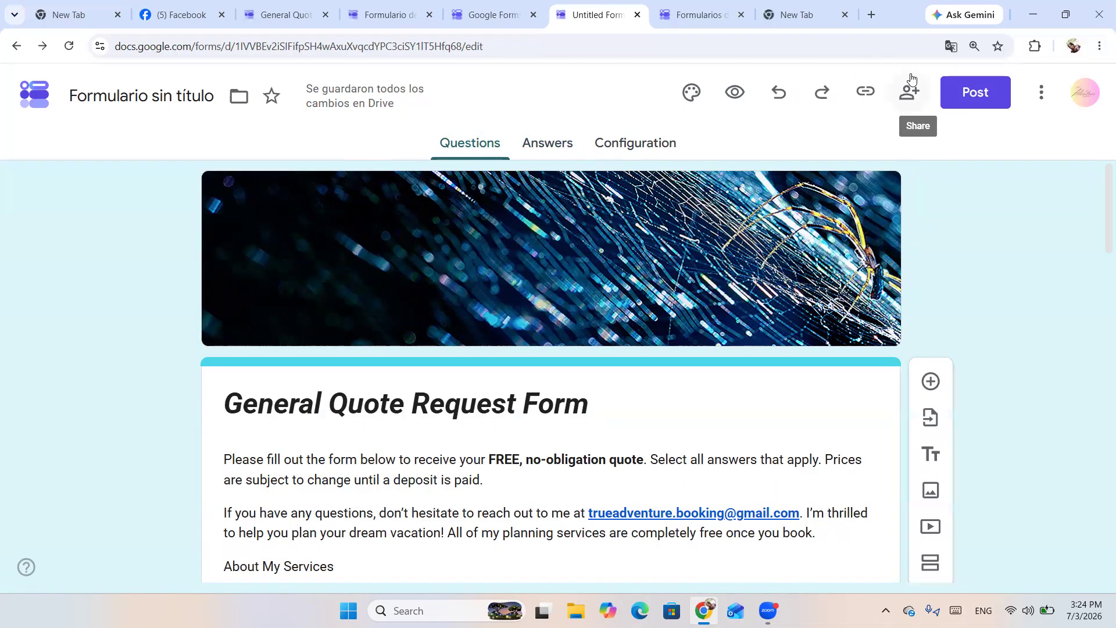
# Review the form's publishing options with the page translated from Spanish into English, and dismiss them without publishing.
pyautogui.click(979, 100)
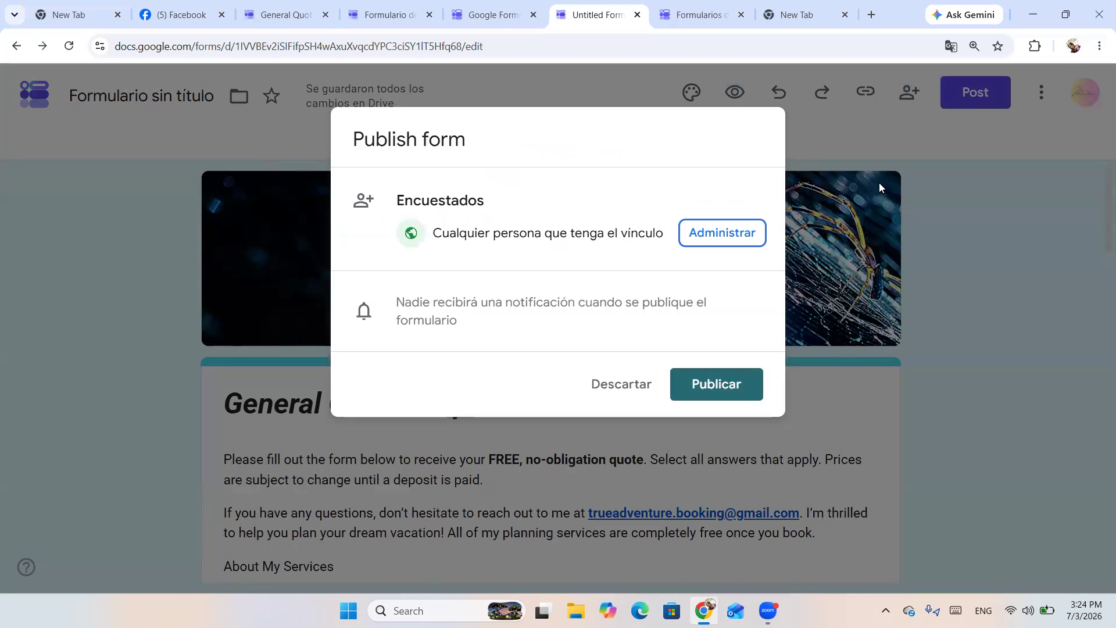
pyautogui.click(1100, 46)
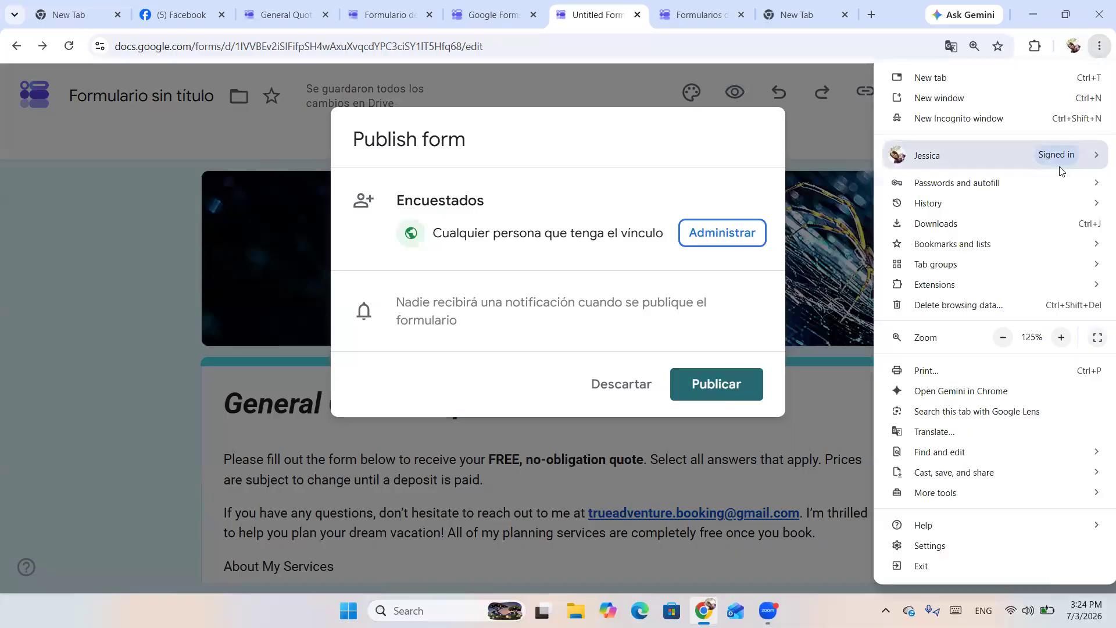
pyautogui.click(934, 432)
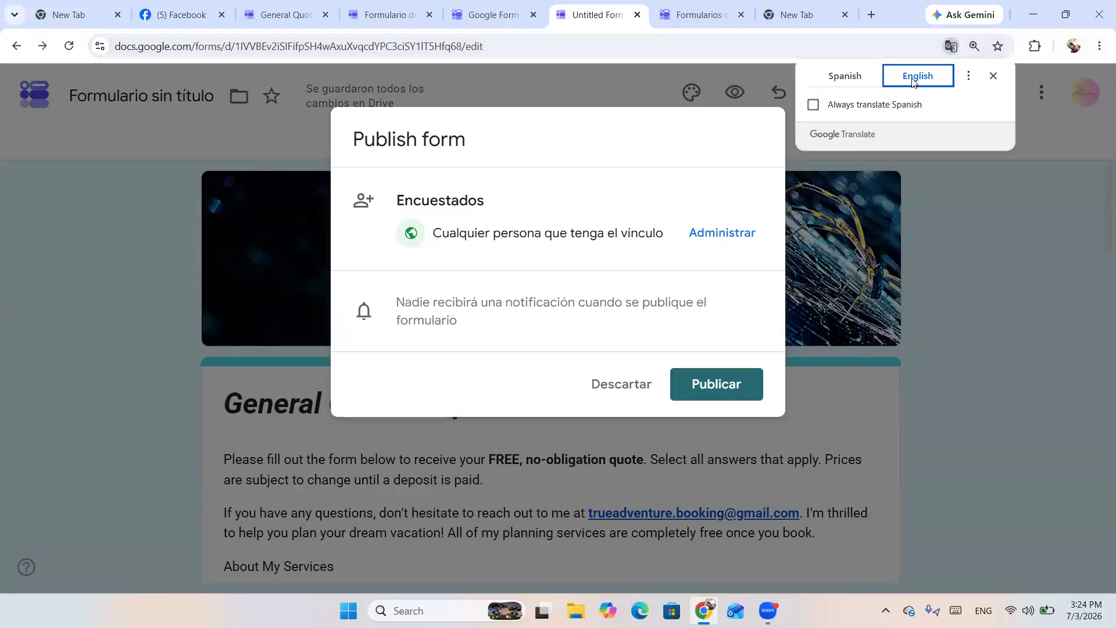
pyautogui.click(848, 82)
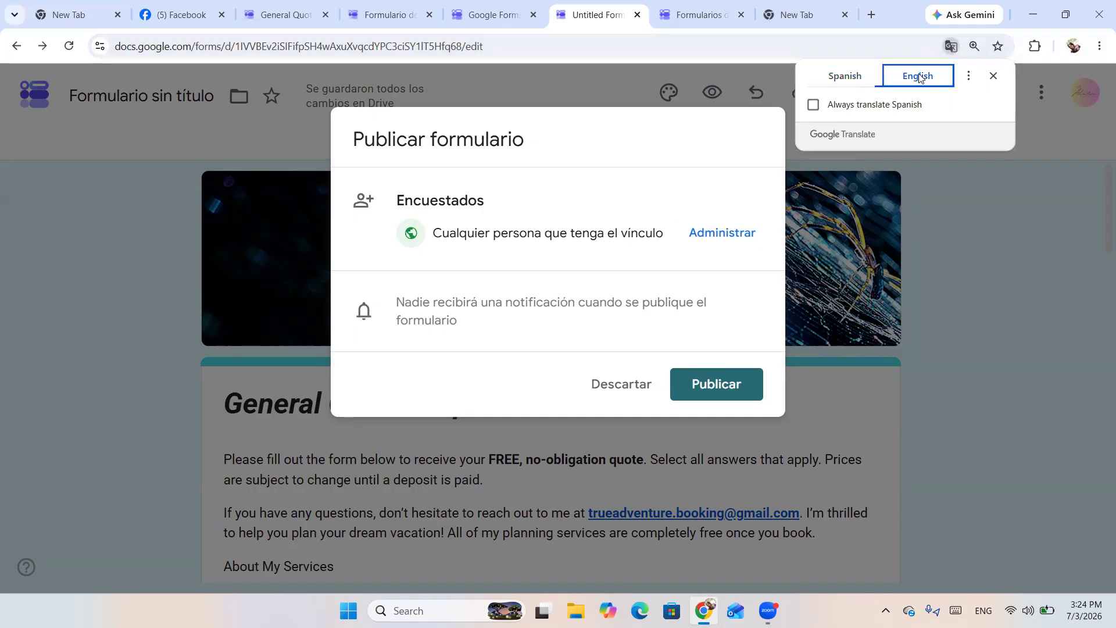
pyautogui.click(918, 76)
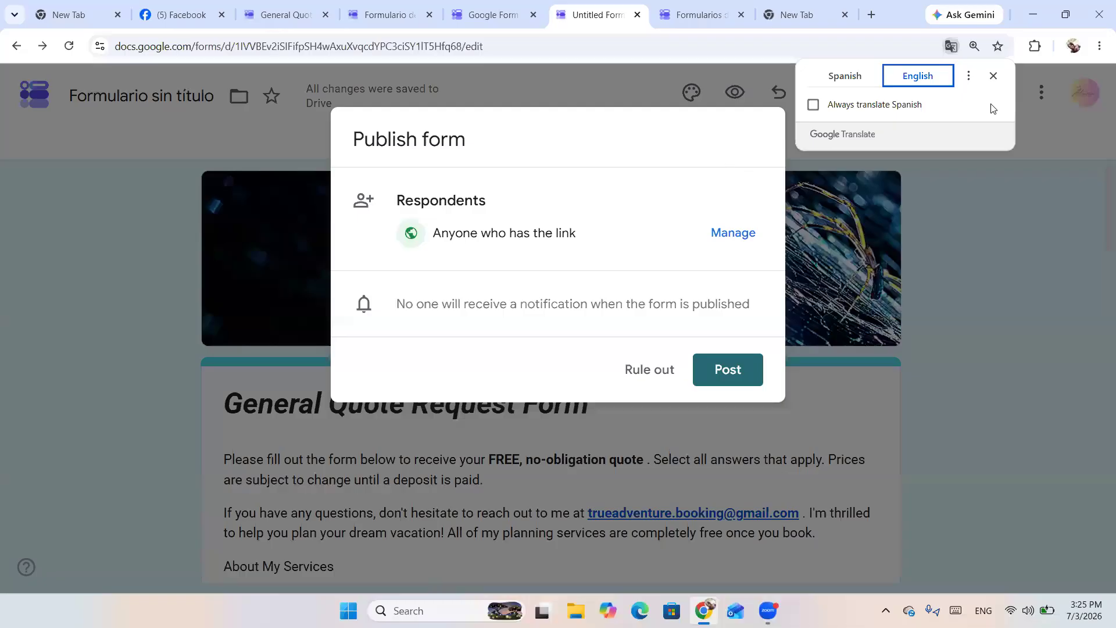
pyautogui.click(994, 78)
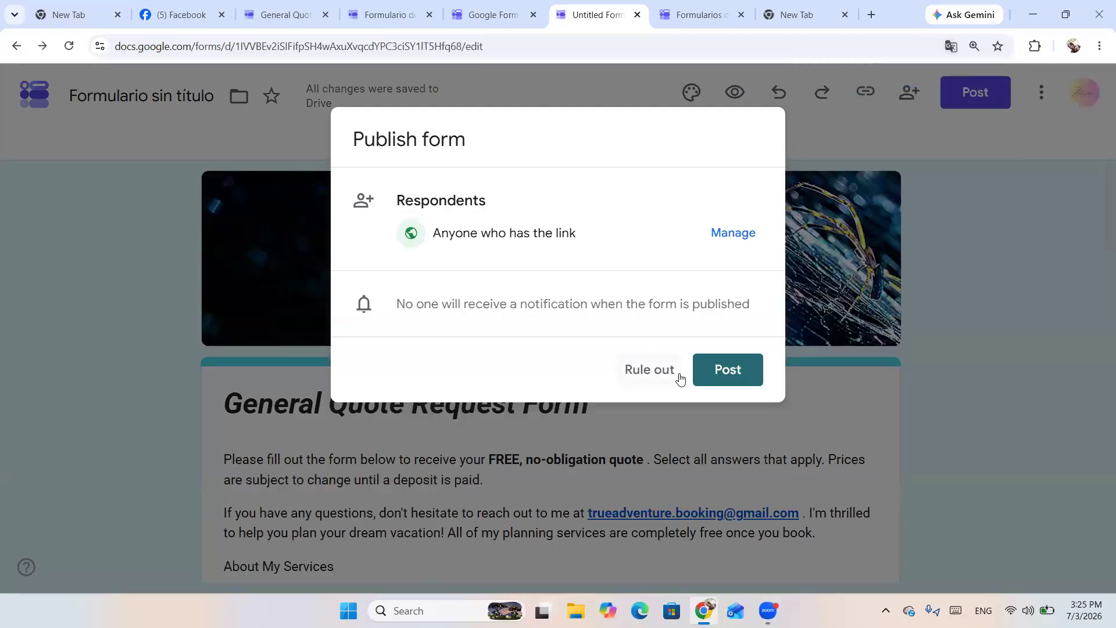
pyautogui.click(647, 375)
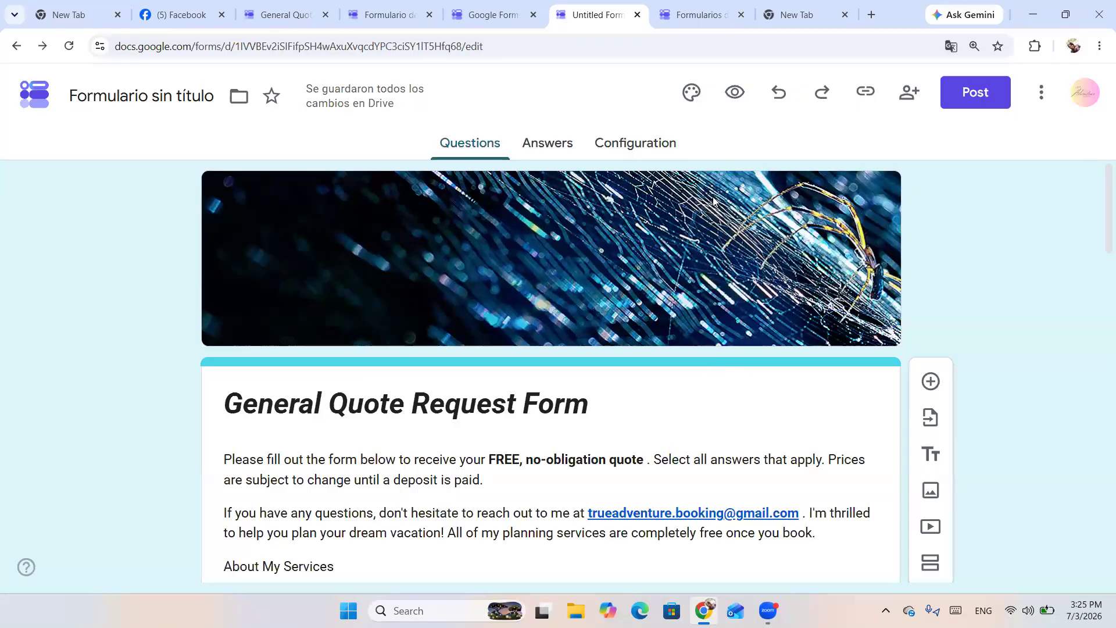
# Open the already published General Quote Request Form from the recent forms and translate its page into English.
pyautogui.click(495, 7)
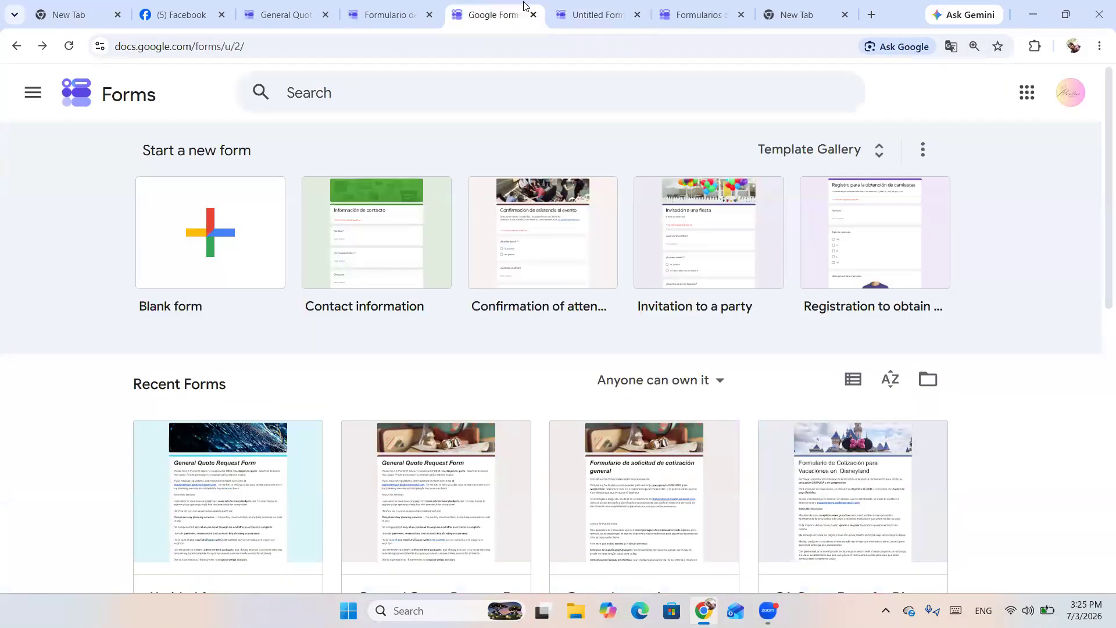
pyautogui.click(692, 6)
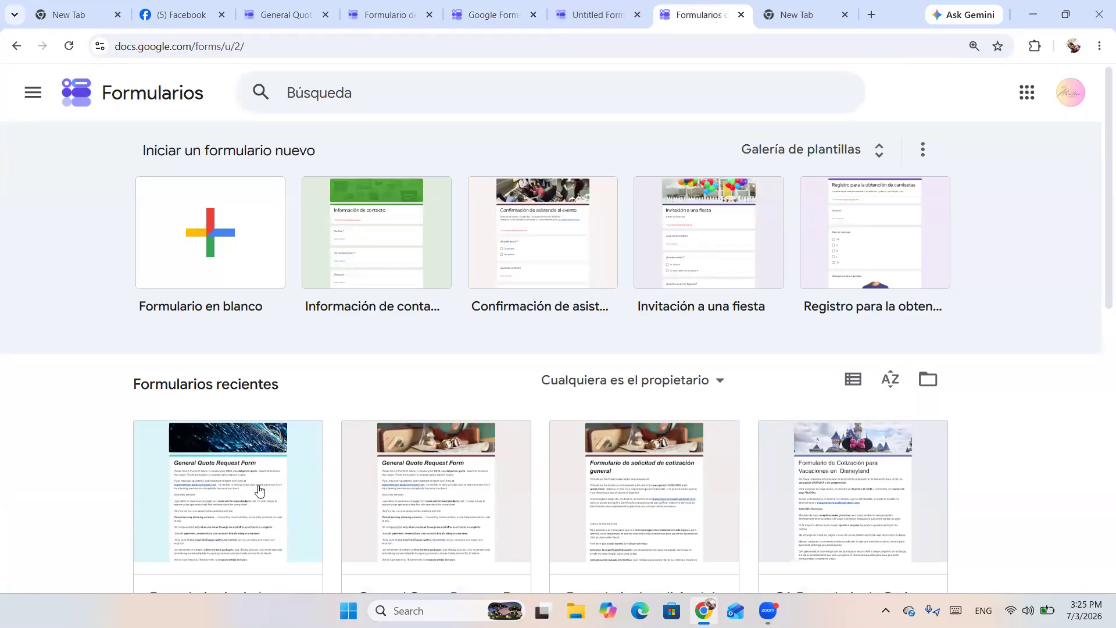
pyautogui.click(443, 500)
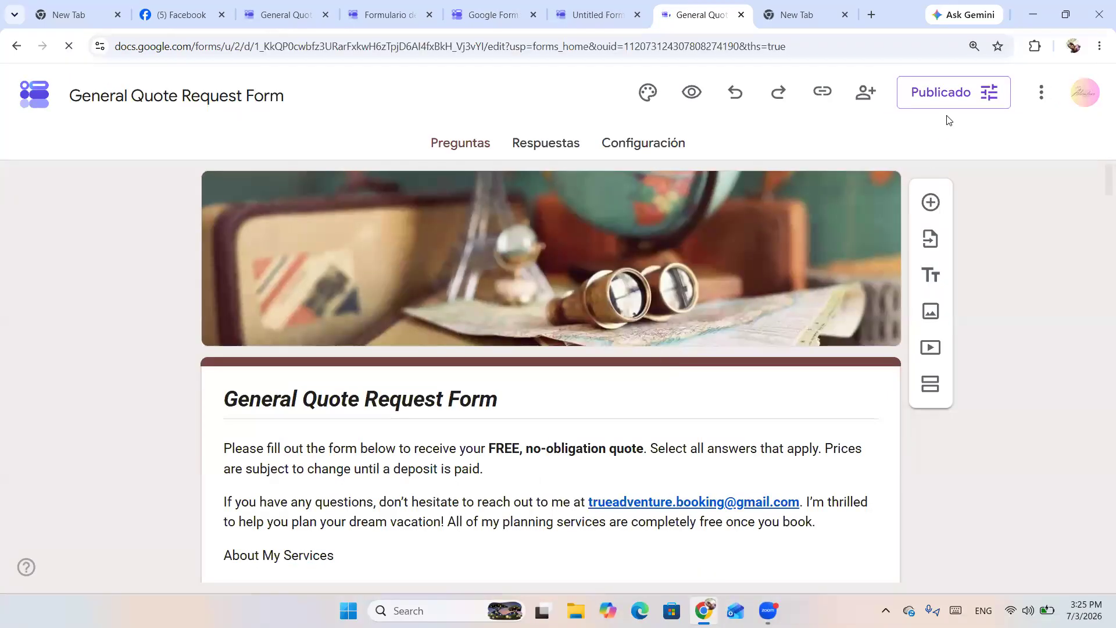
pyautogui.click(1099, 45)
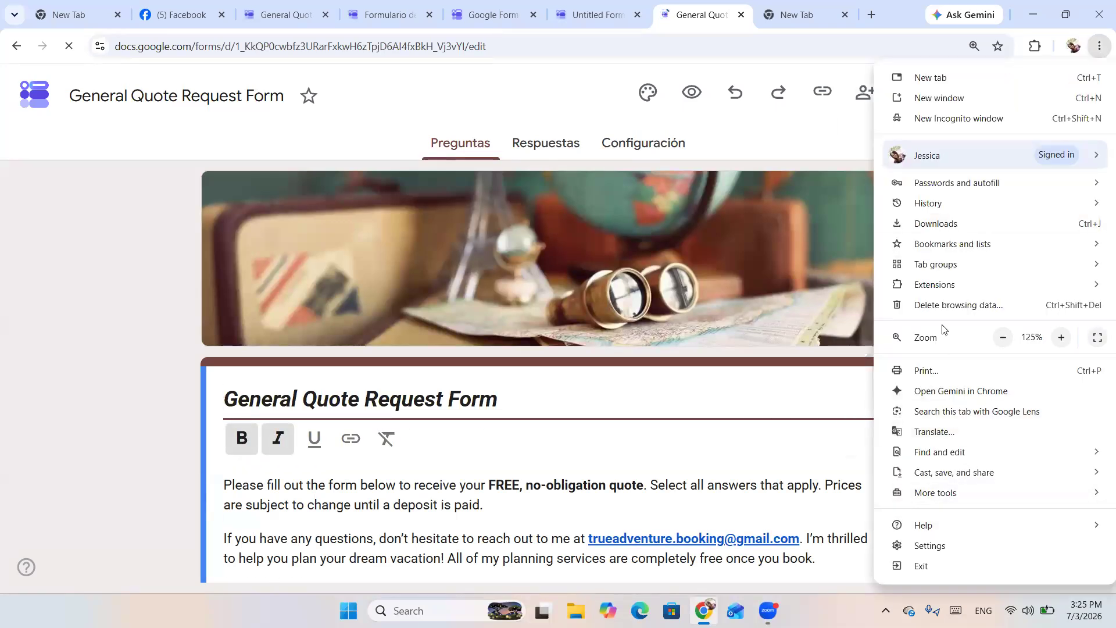
pyautogui.click(930, 432)
pyautogui.click(915, 77)
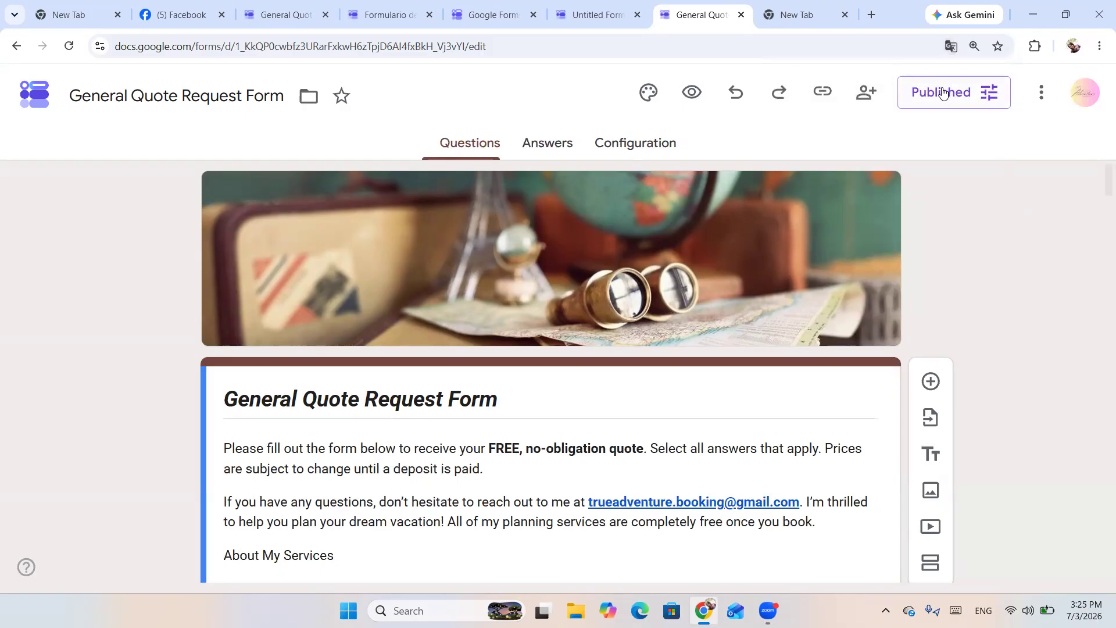
# Look through the published General Quote Request Form's questions and copy its full respondent link.
pyautogui.scroll(-6, 494, 290)
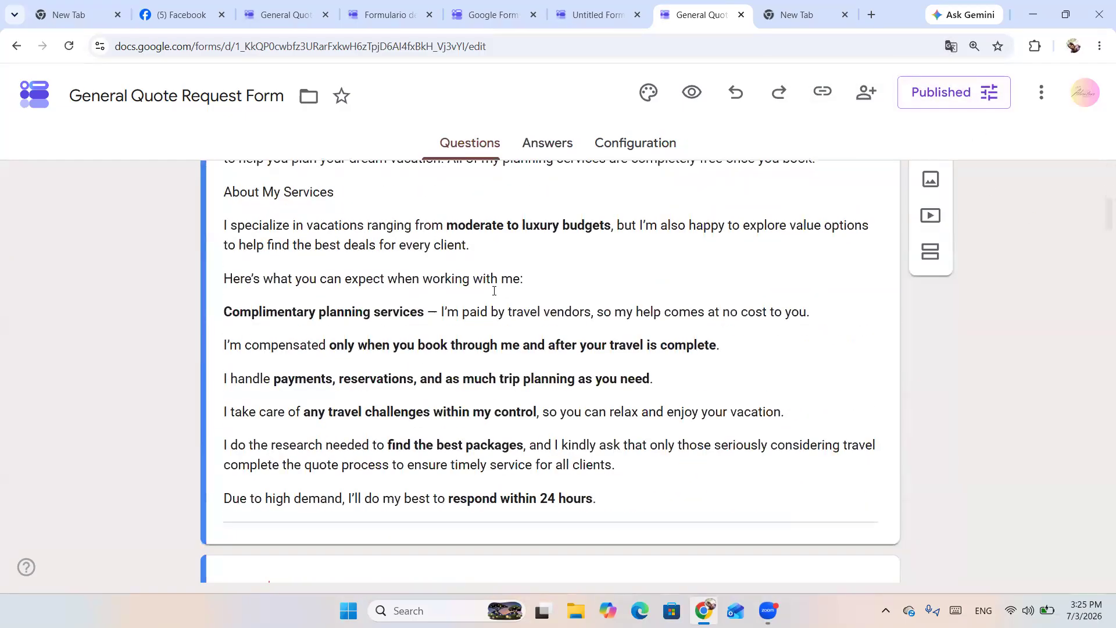
pyautogui.scroll(-18, 494, 290)
pyautogui.scroll(12, 672, 456)
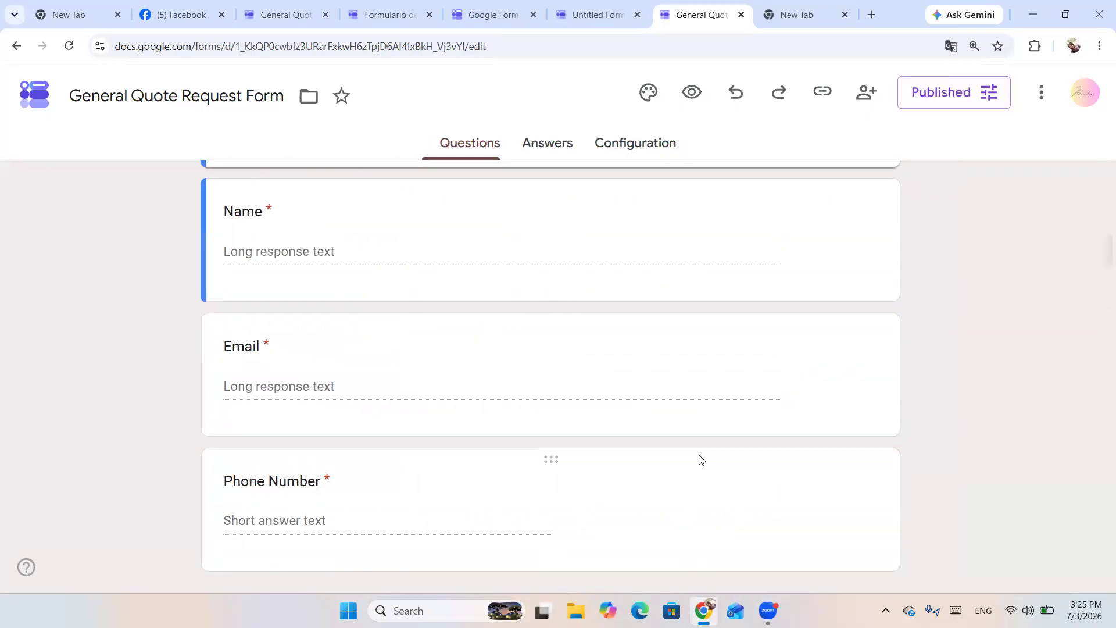
pyautogui.scroll(12, 686, 430)
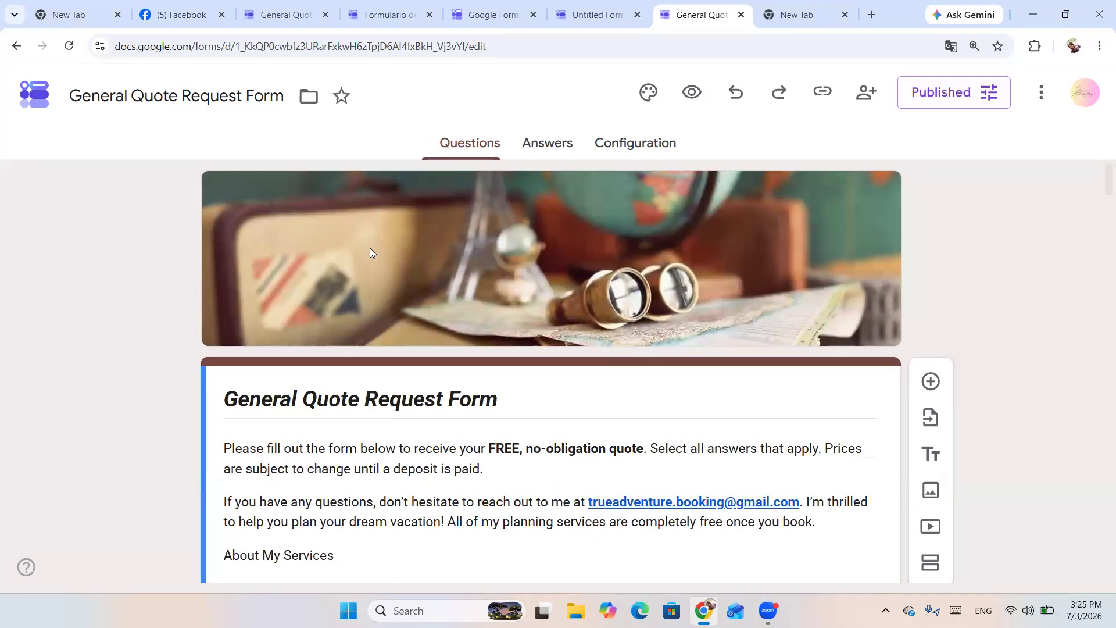
pyautogui.click(819, 94)
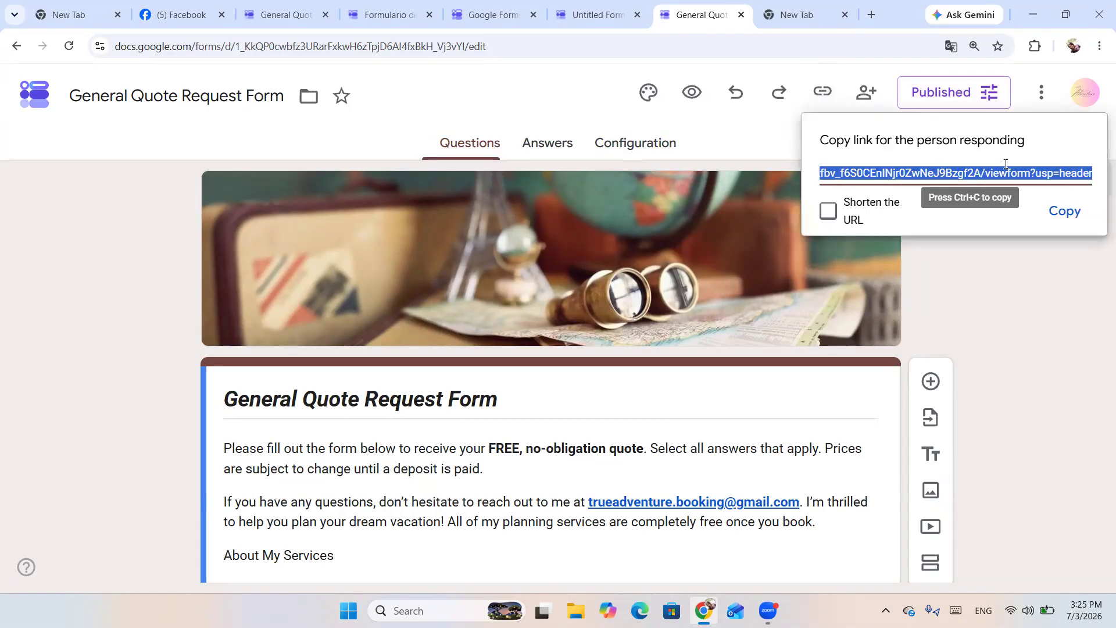
pyautogui.click(1064, 211)
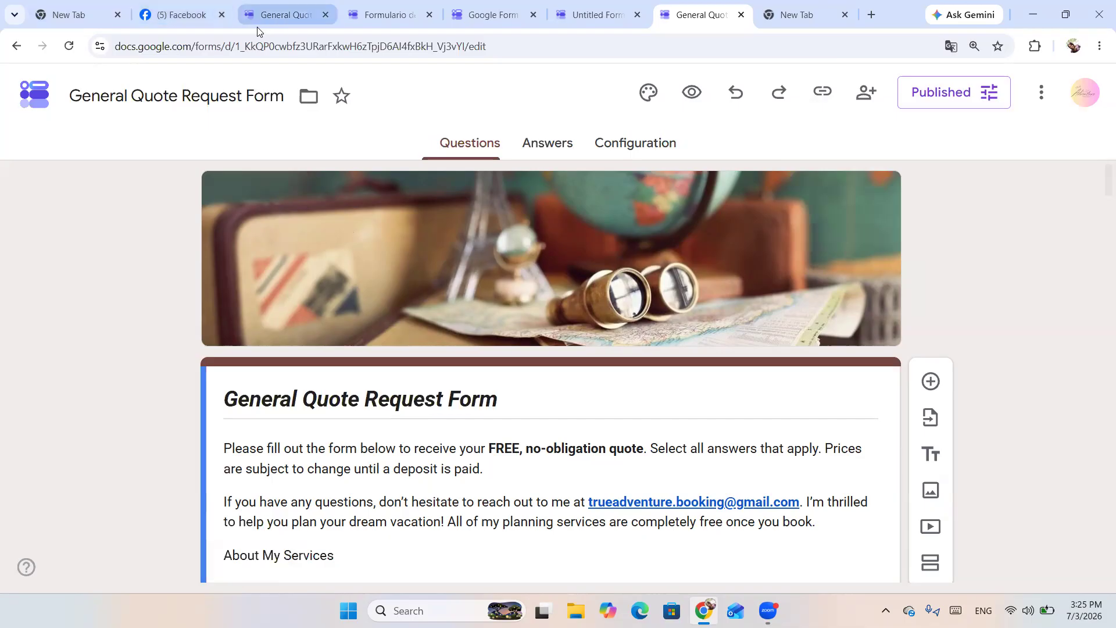
# Go back from the live form to the Linkpod quotes page, examine its form links, and return to the published form's editor.
pyautogui.click(283, 8)
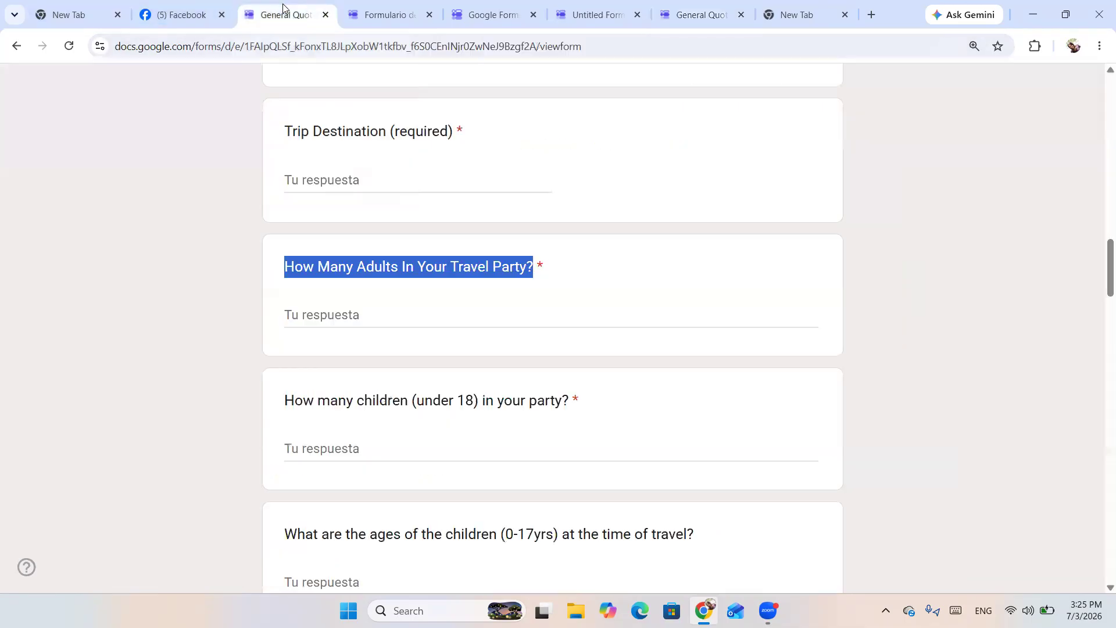
pyautogui.scroll(15, 299, 249)
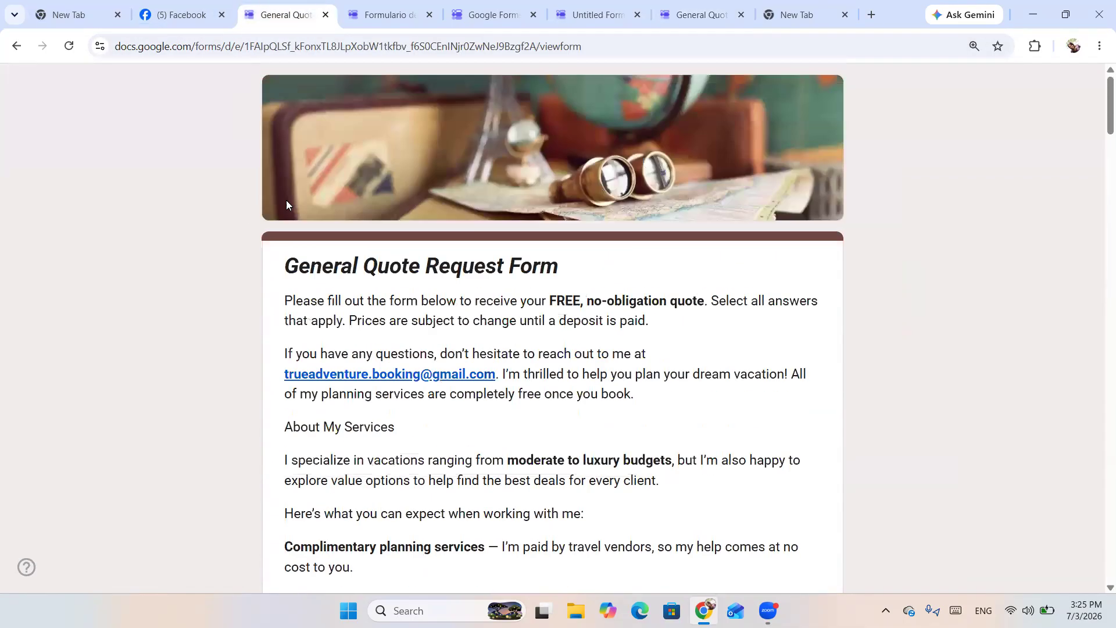
pyautogui.click(17, 46)
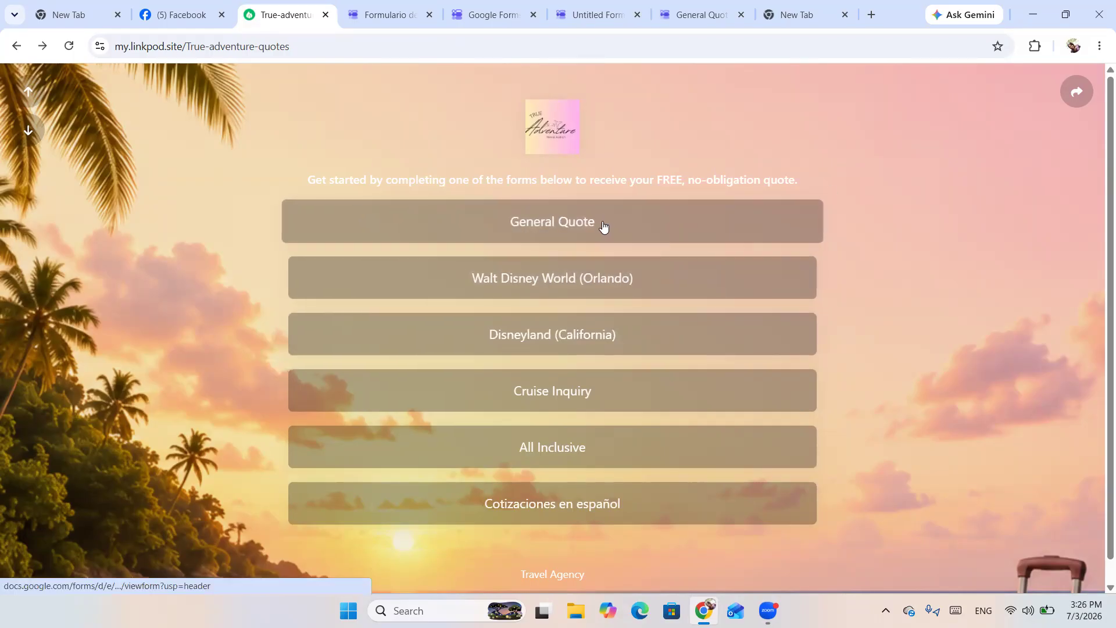
pyautogui.click(693, 15)
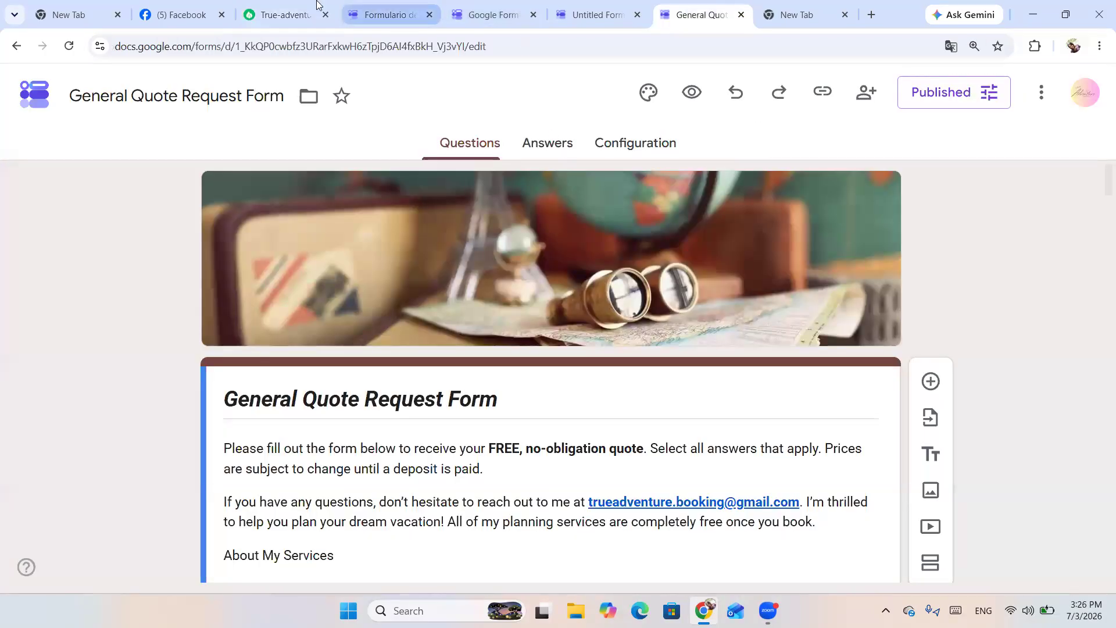
pyautogui.click(299, 6)
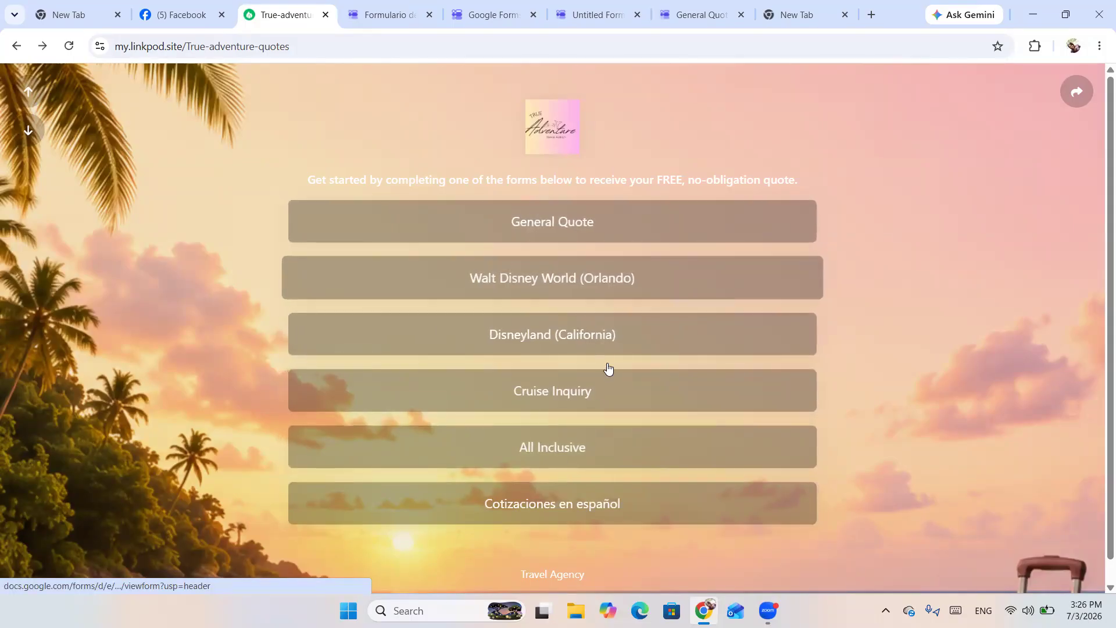
pyautogui.click(799, 12)
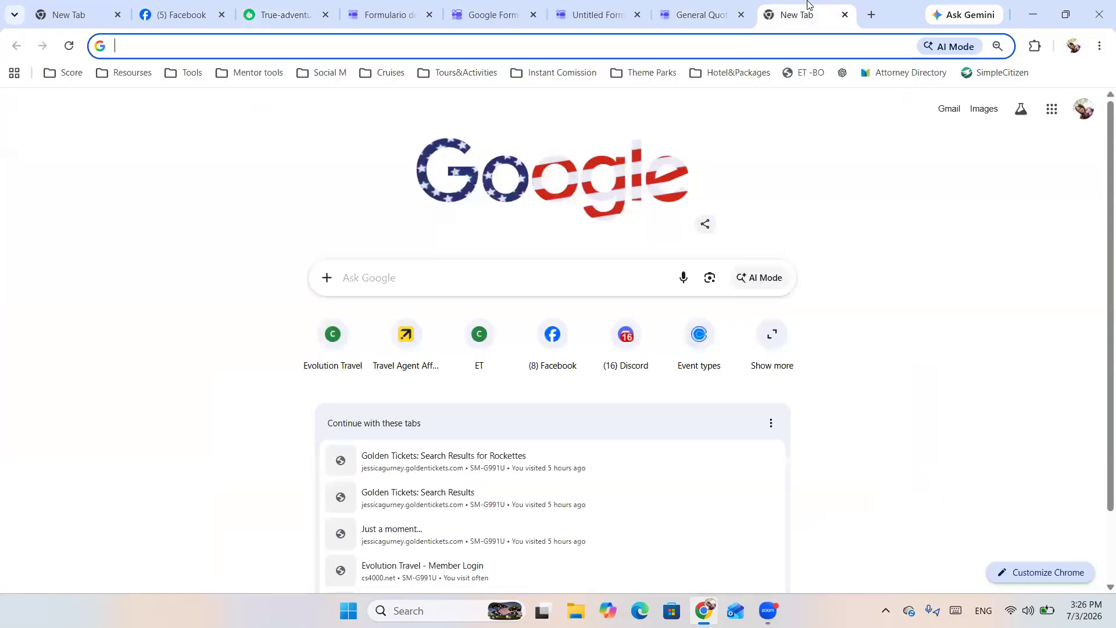
pyautogui.click(692, 9)
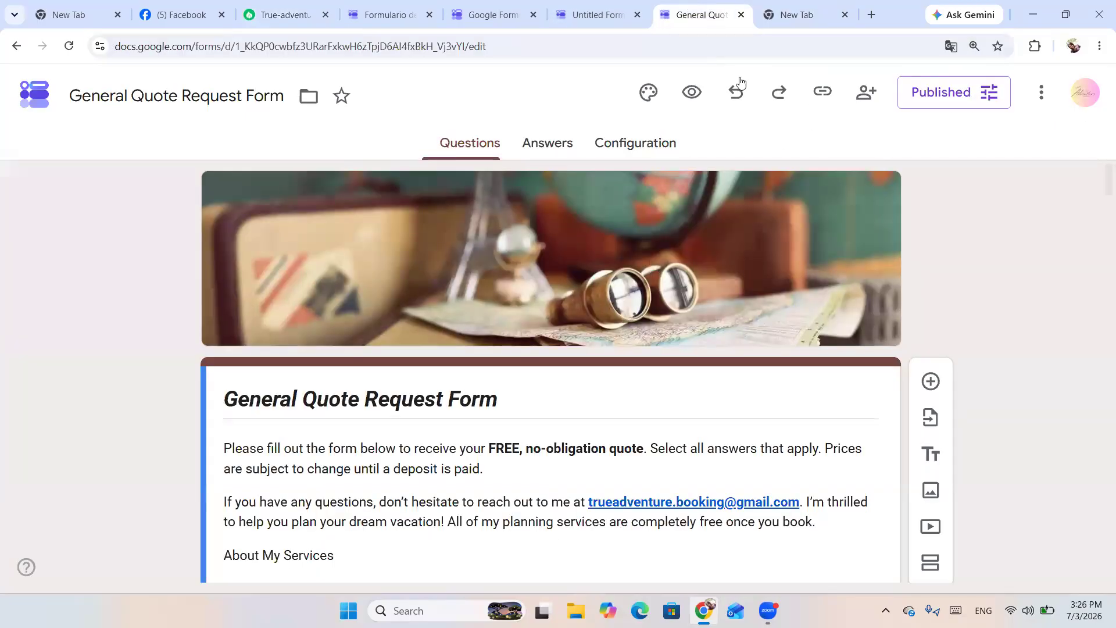